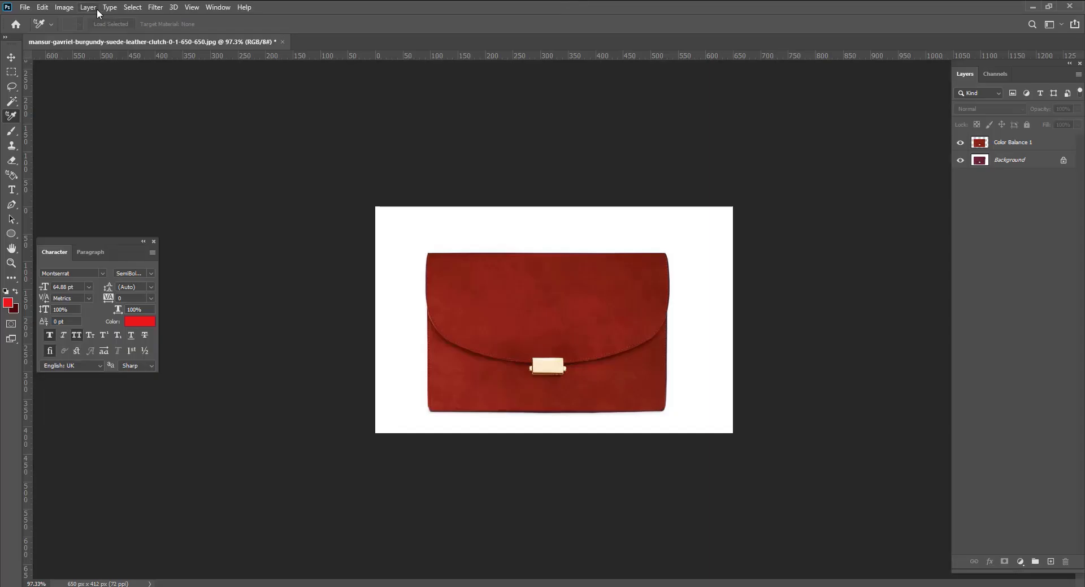
- Start a new document named 'Socail Media Post Design' and enter its 2000 x 2000 px size
left_click(25, 7)
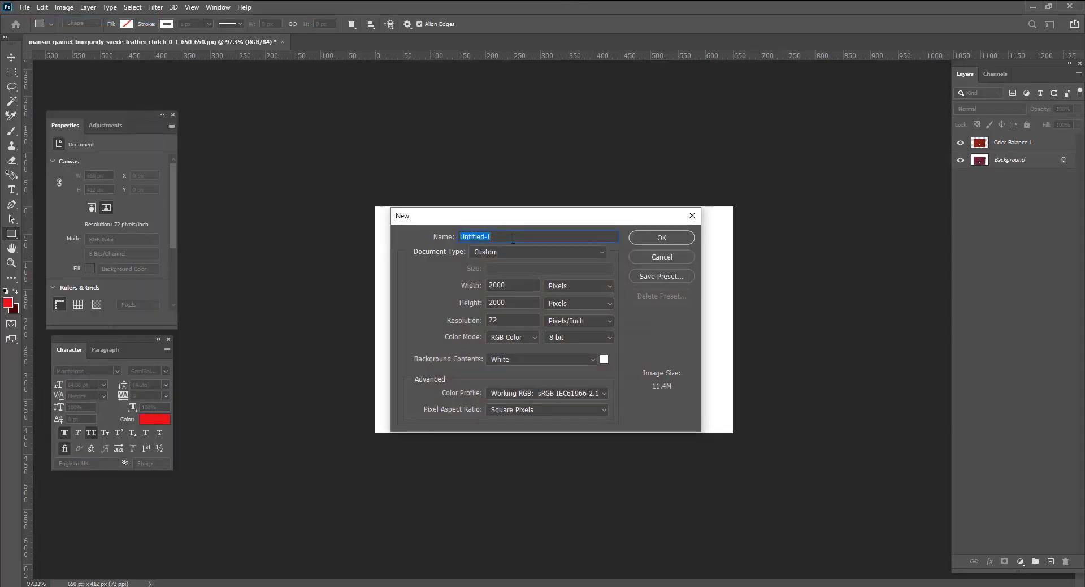
type("Socail Media Post Design")
key("Tab")
key("Tab")
- Create the square document and add a guide layout with 100 px margins
left_click(663, 238)
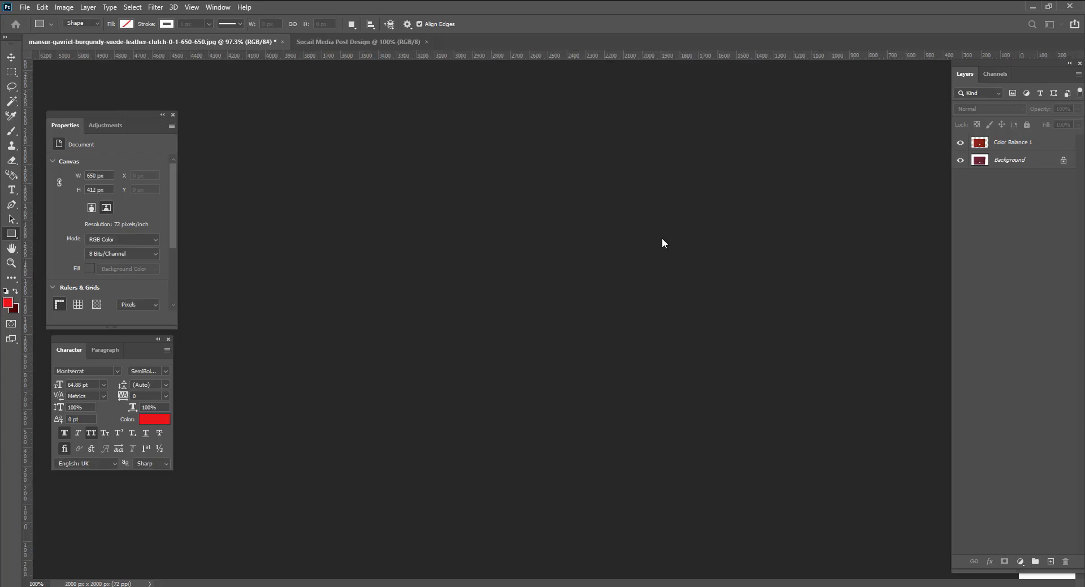
left_click(192, 8)
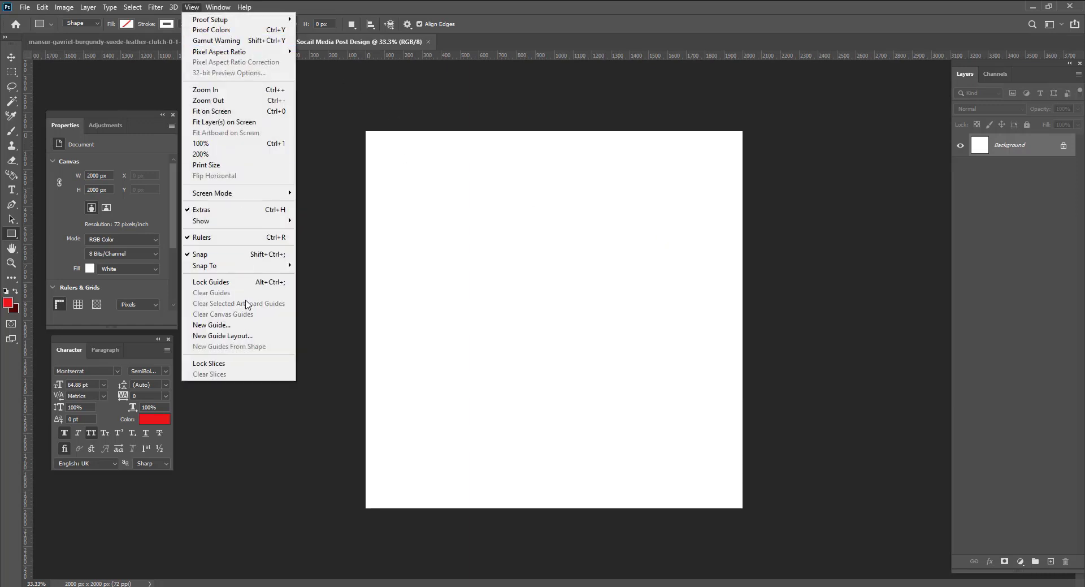
left_click(251, 336)
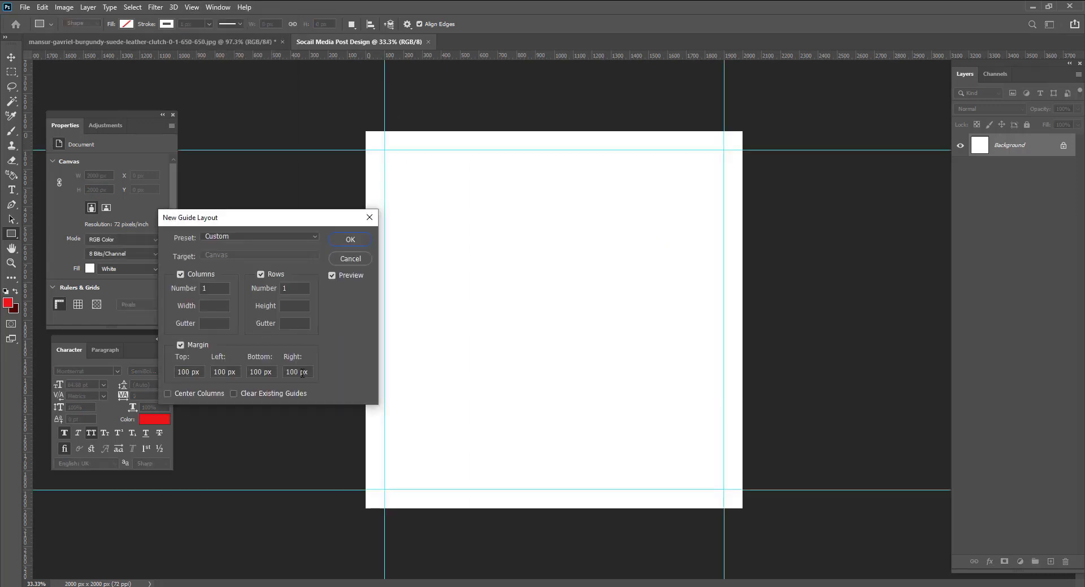
left_click(348, 239)
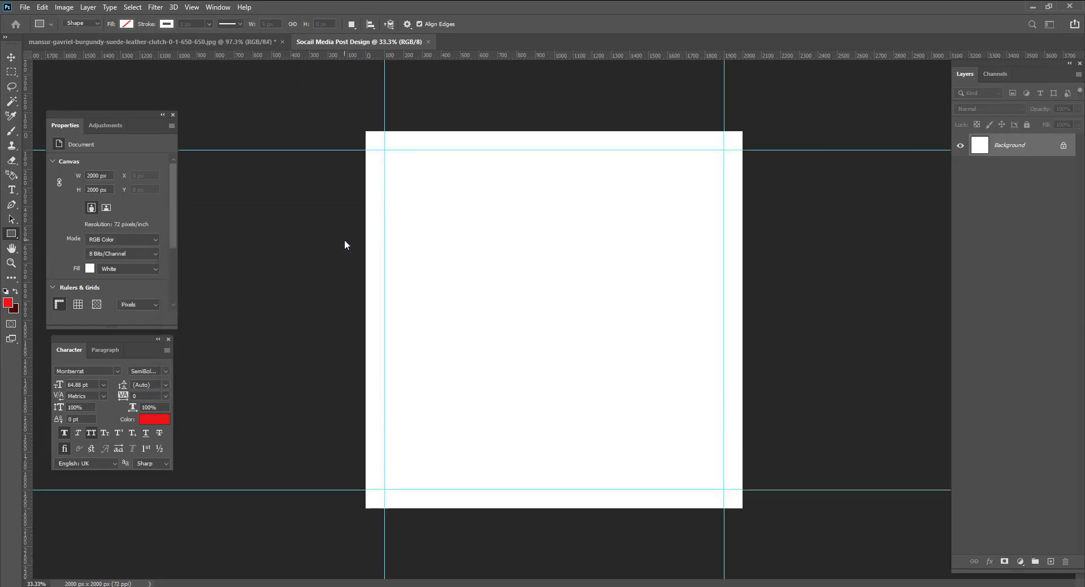
- Draw a white-filled rectangle covering the whole canvas
right_click(16, 240)
left_click(50, 235)
left_click(127, 24)
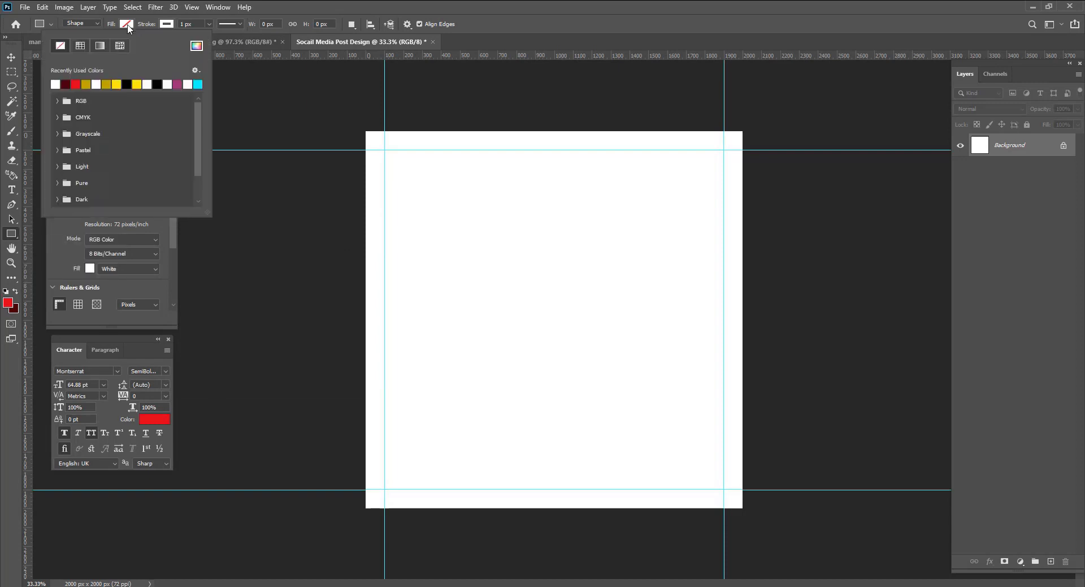
left_click(56, 84)
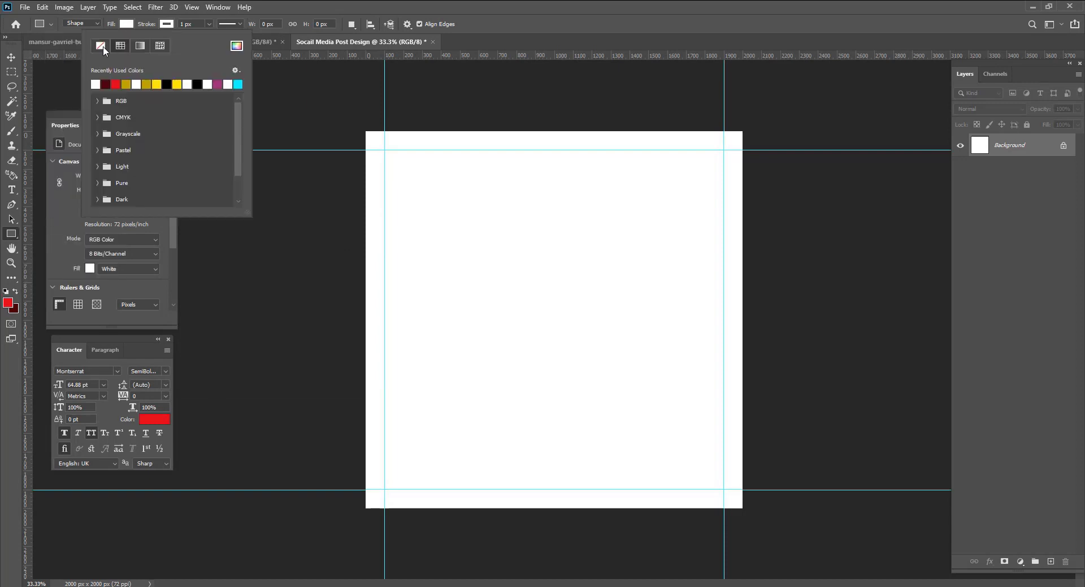
left_click(536, 40)
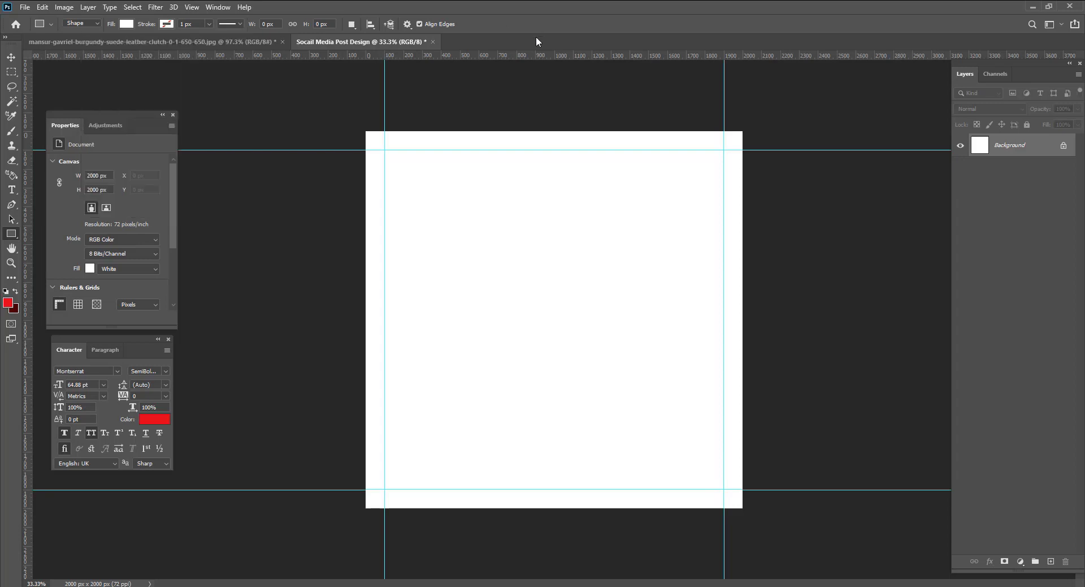
mouse_move(364, 125)
left_mouse_down()
mouse_move(700, 490)
mouse_move(748, 510)
left_mouse_up()
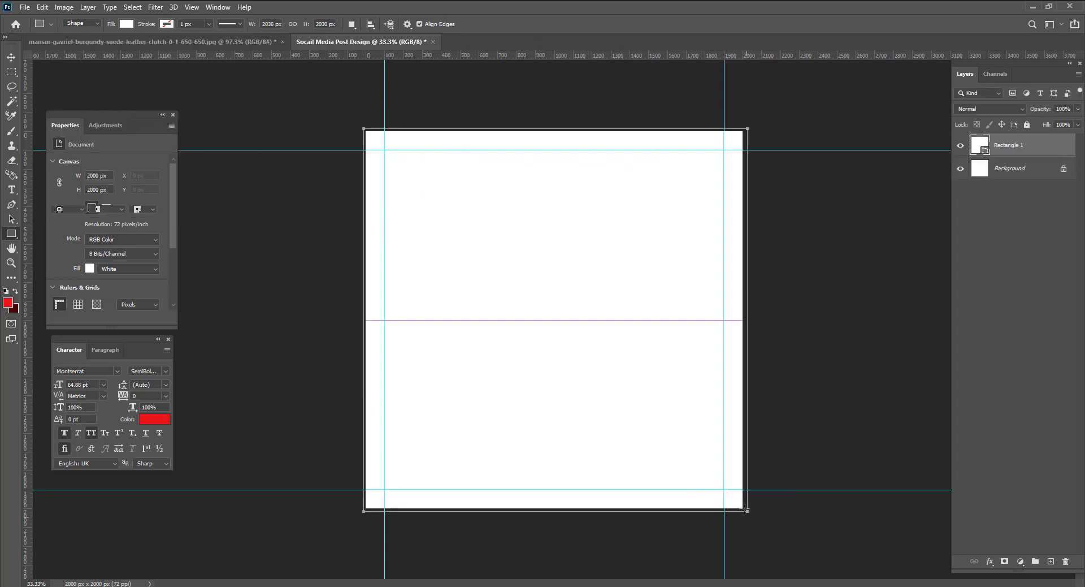
- Delete the Background layer and group the rectangle into a group named BG
left_click(1012, 169)
left_click(1066, 562)
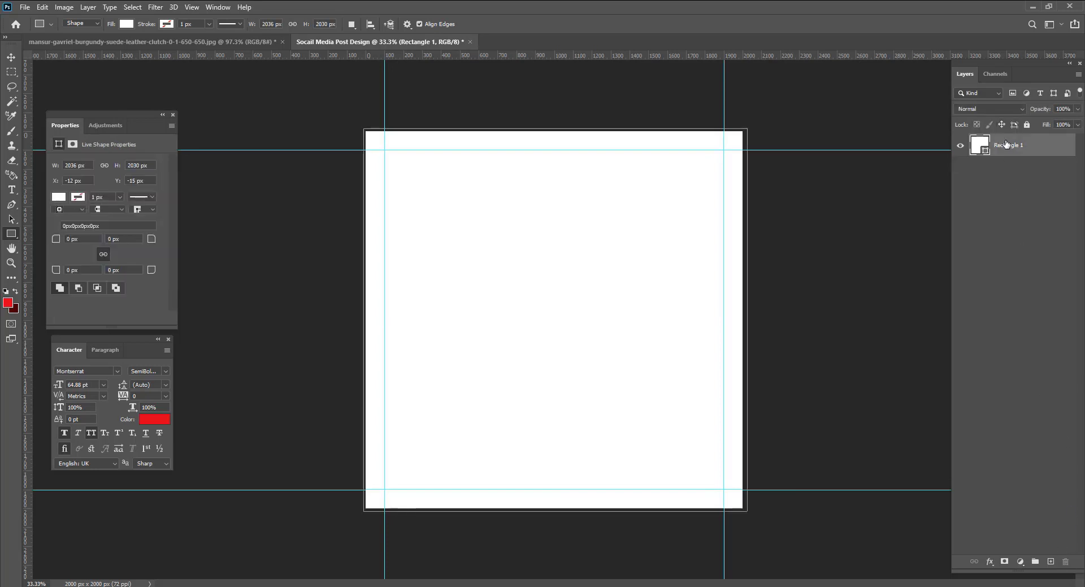
key("ctrl+g")
double_click(1001, 140)
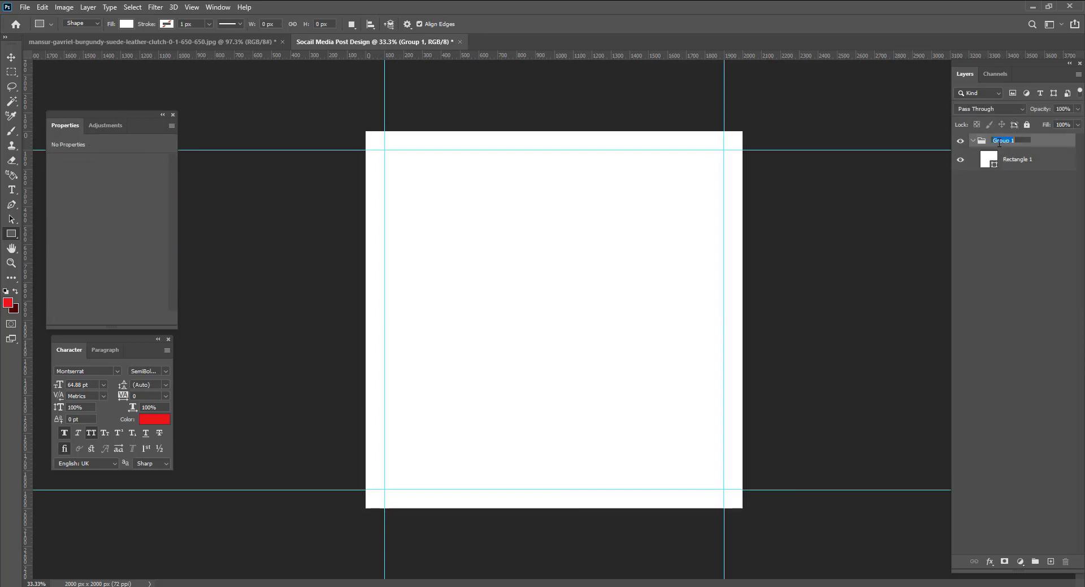
type("BG")
key("Return")
left_click(972, 141)
left_click(973, 141)
left_click(1045, 163)
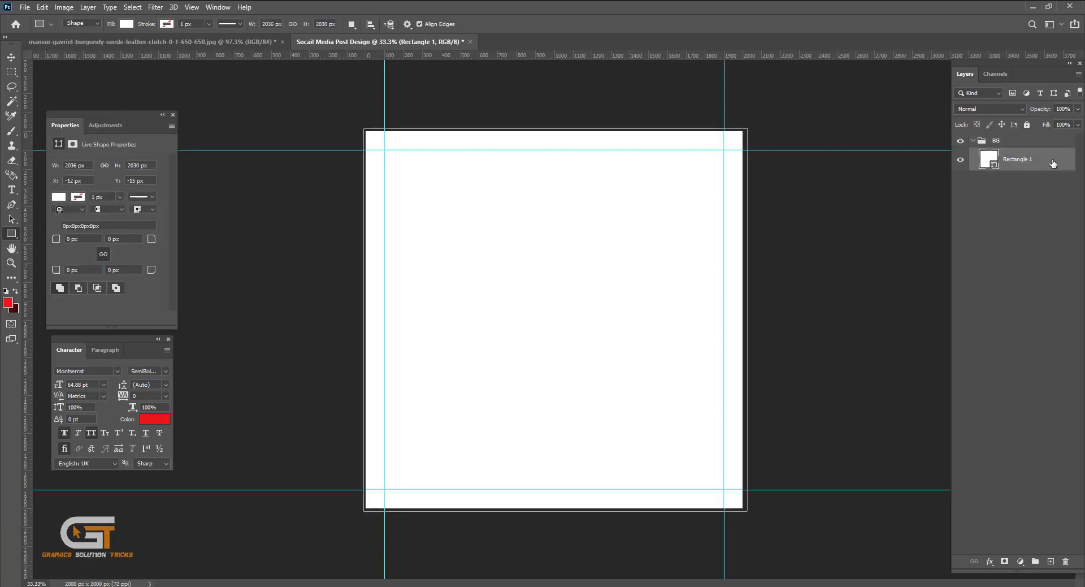
- Add a radial Gradient Overlay to Rectangle 1 and set its left stop to bright red
double_click(1053, 163)
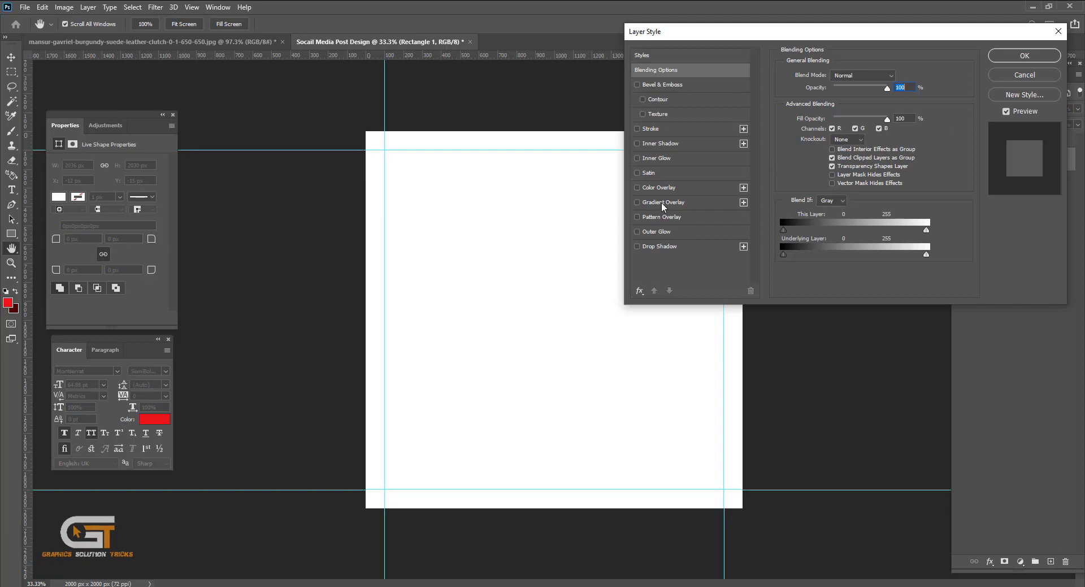
left_click(662, 203)
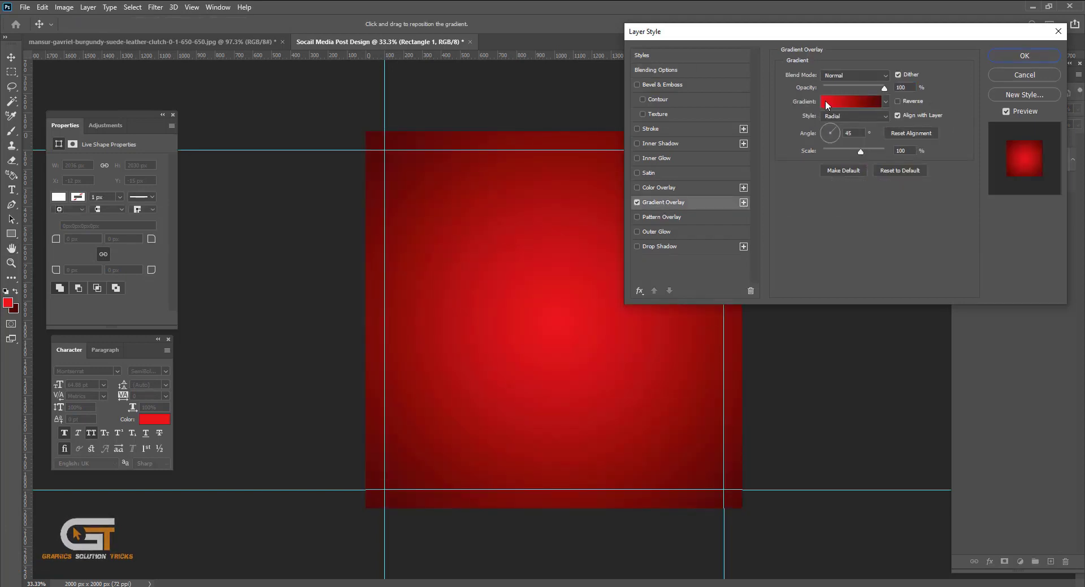
left_click(827, 106)
left_click(775, 274)
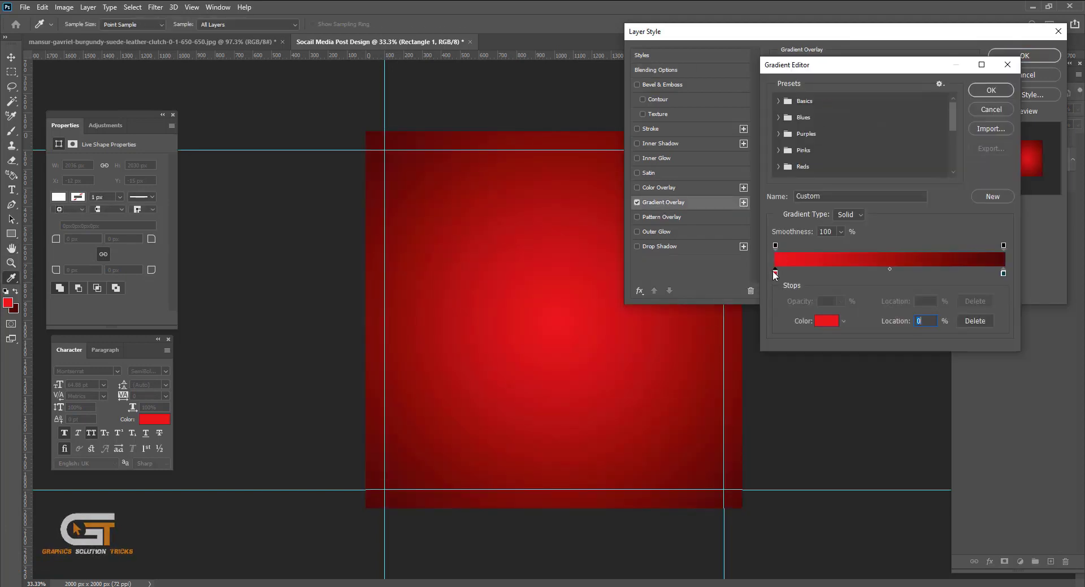
left_click(825, 321)
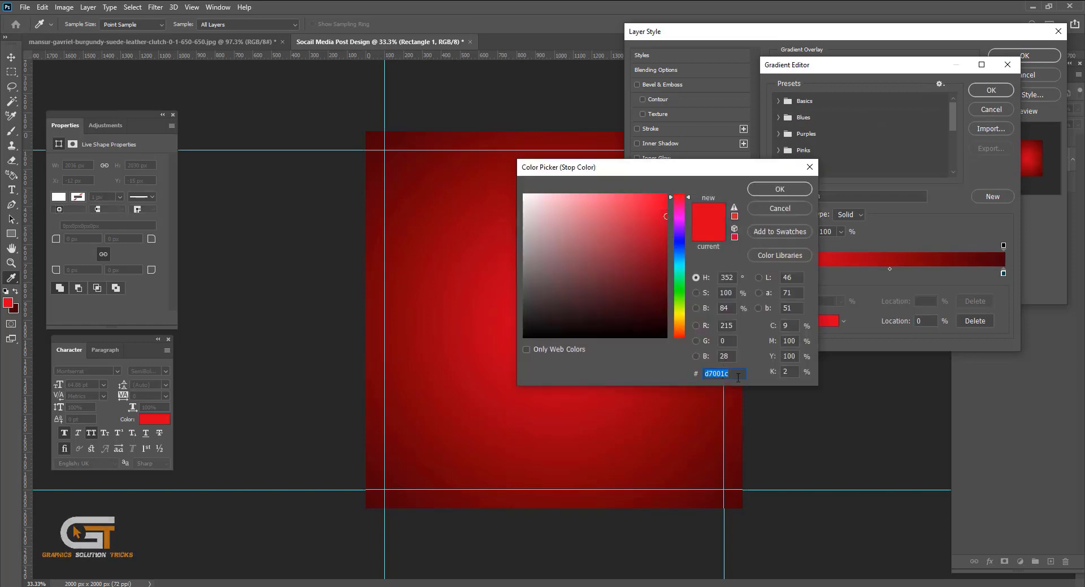
left_click(783, 189)
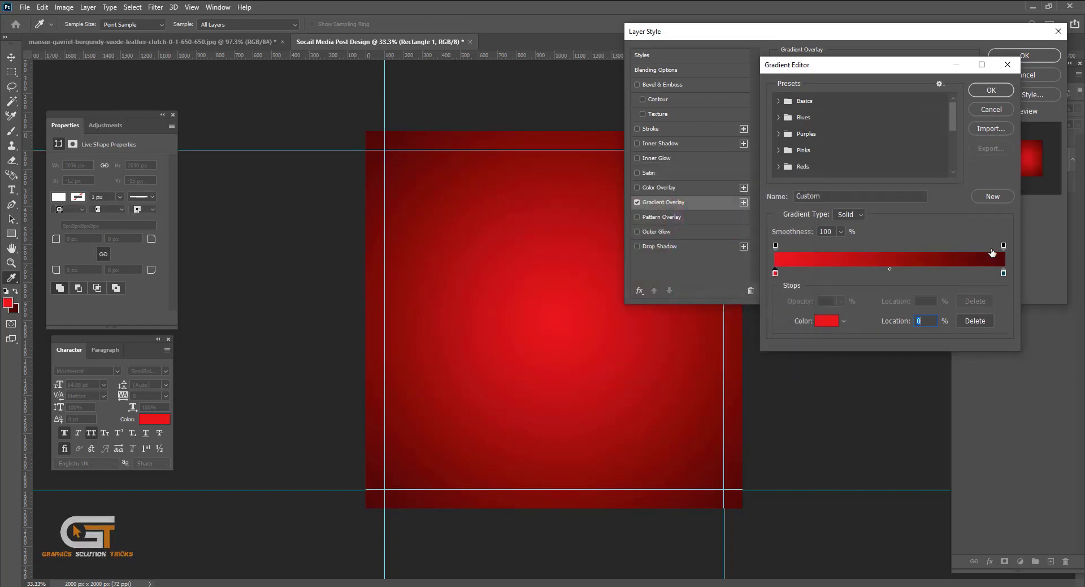
- Set the right gradient stop to dark red 450007 and apply the overlay
left_click(1003, 273)
left_click_drag(1003, 273, 1003, 273)
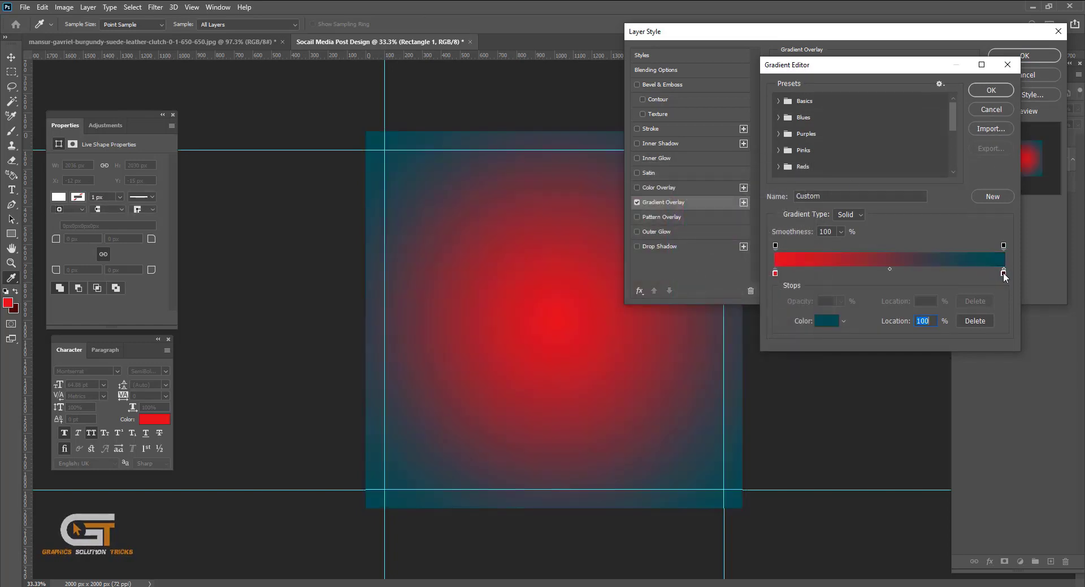
left_click(828, 322)
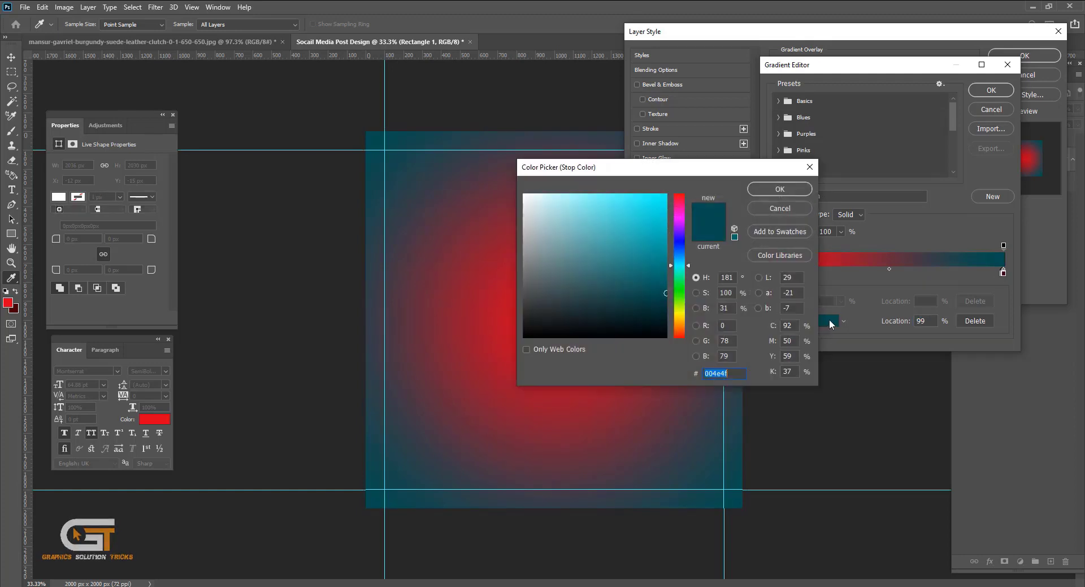
left_click(16, 308)
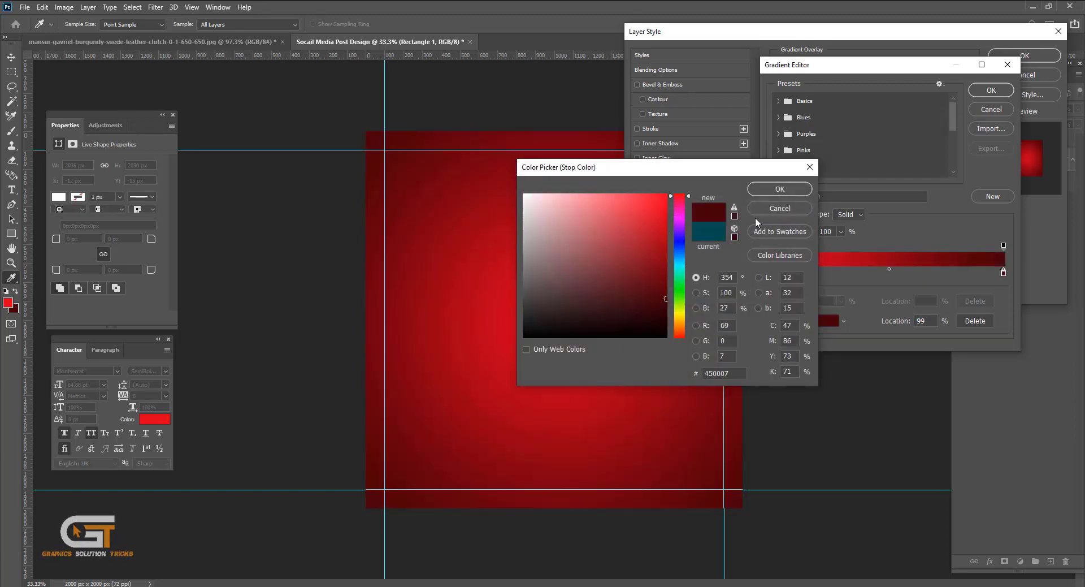
left_click(794, 192)
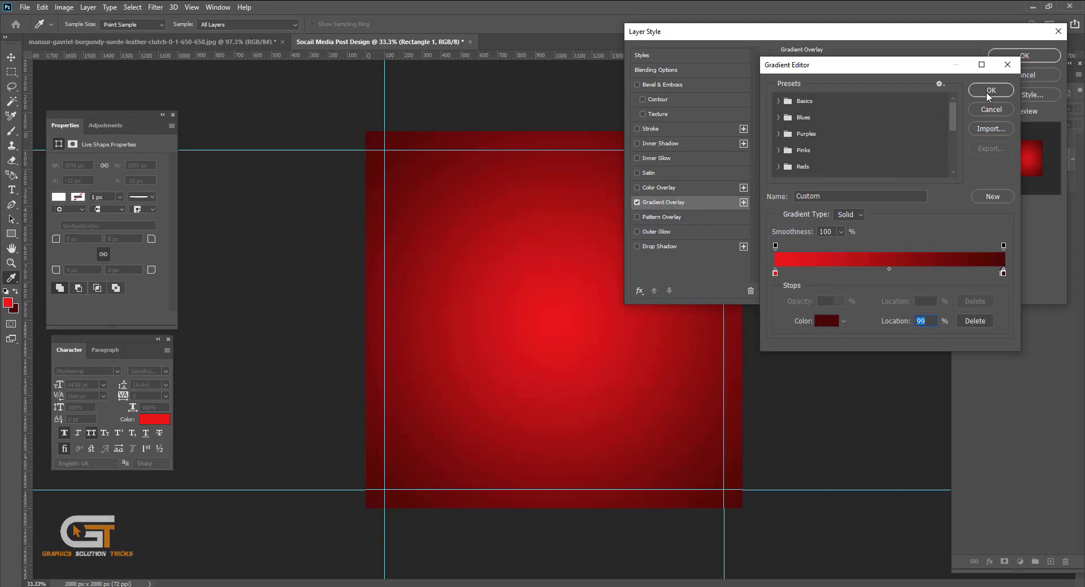
type("100")
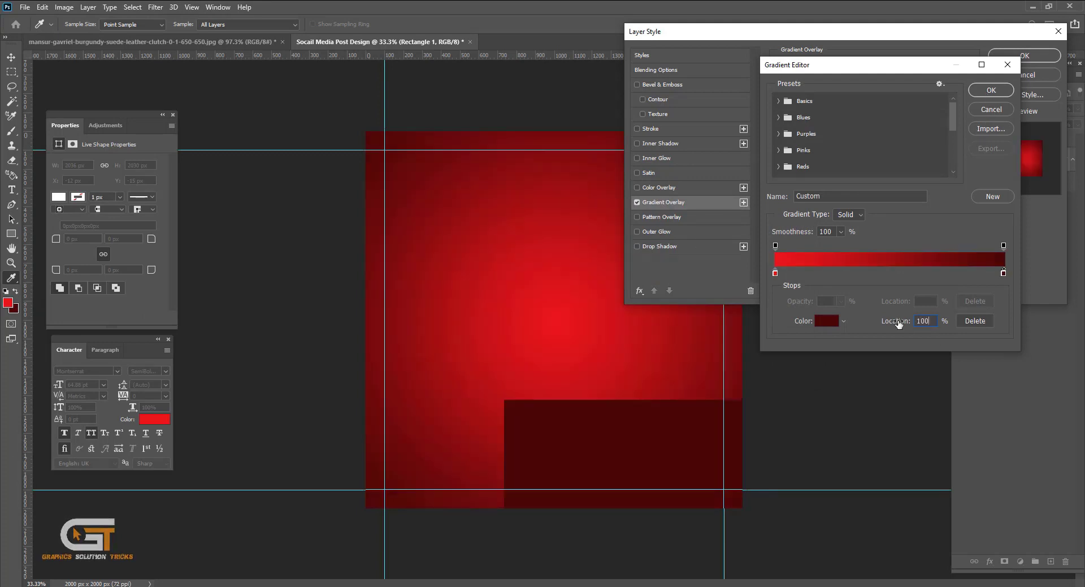
left_click(992, 90)
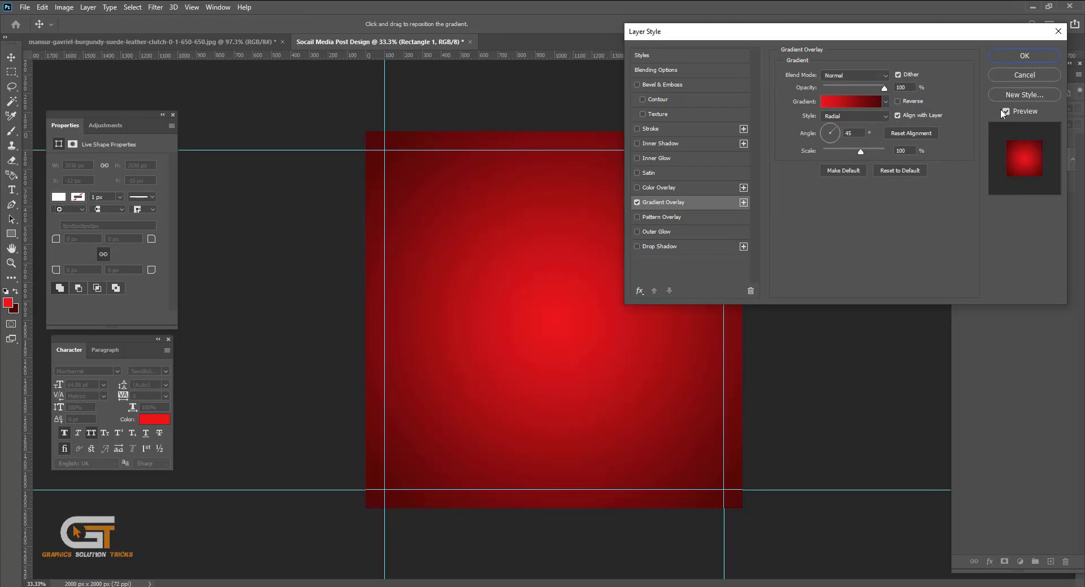
left_click(1028, 56)
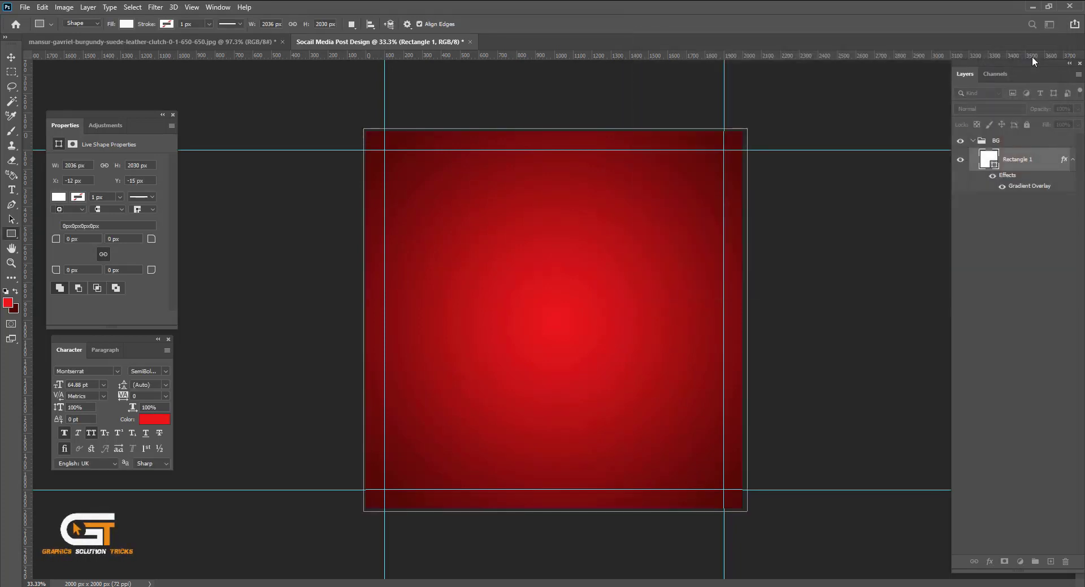
left_click(973, 141)
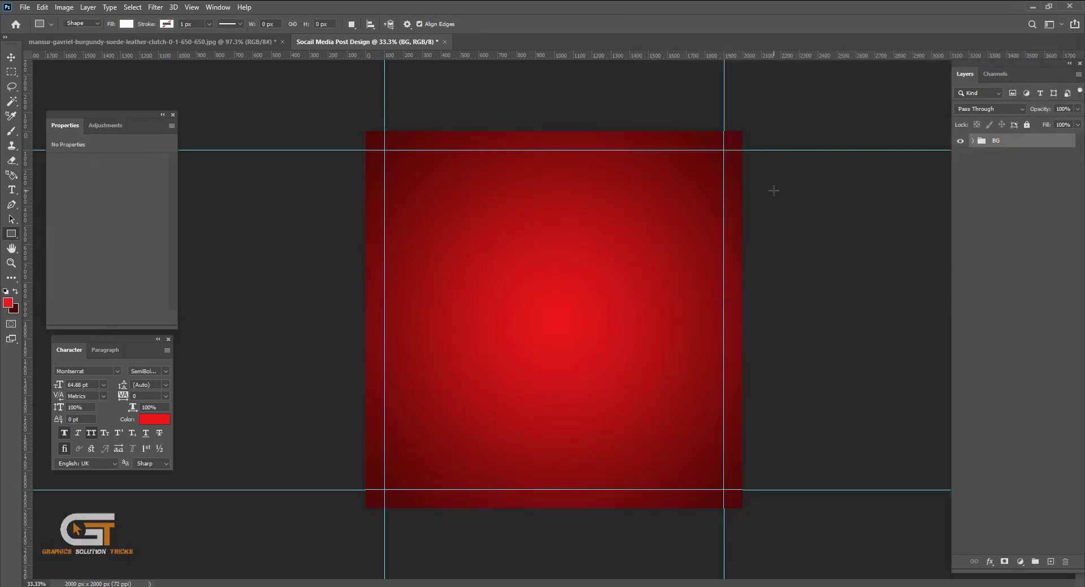
- Copy the clutch bag into the post and scale it up roughly in place
left_click(202, 40)
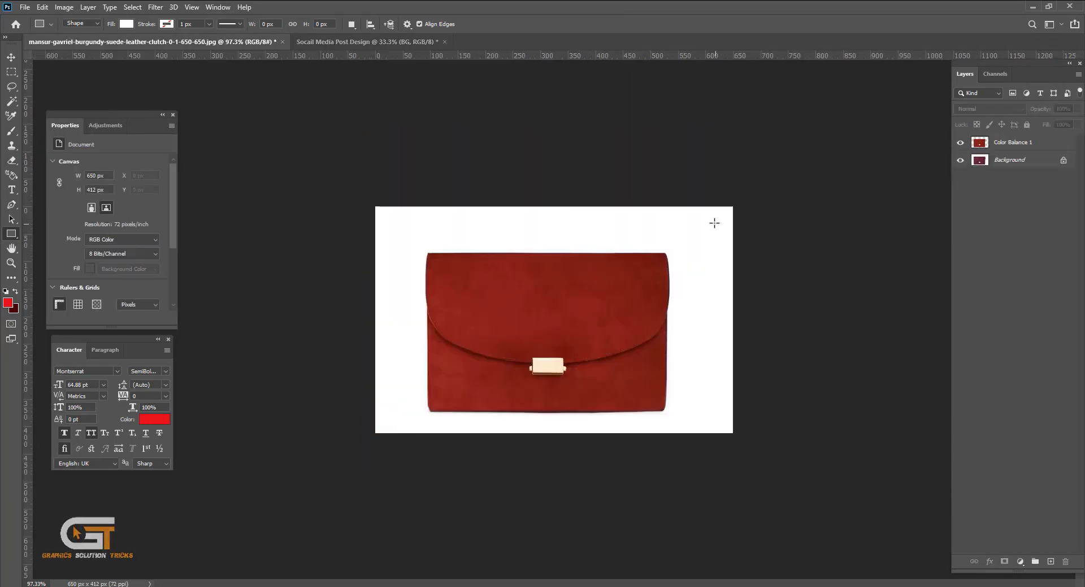
key("v")
left_click_drag(570, 290, 570, 298)
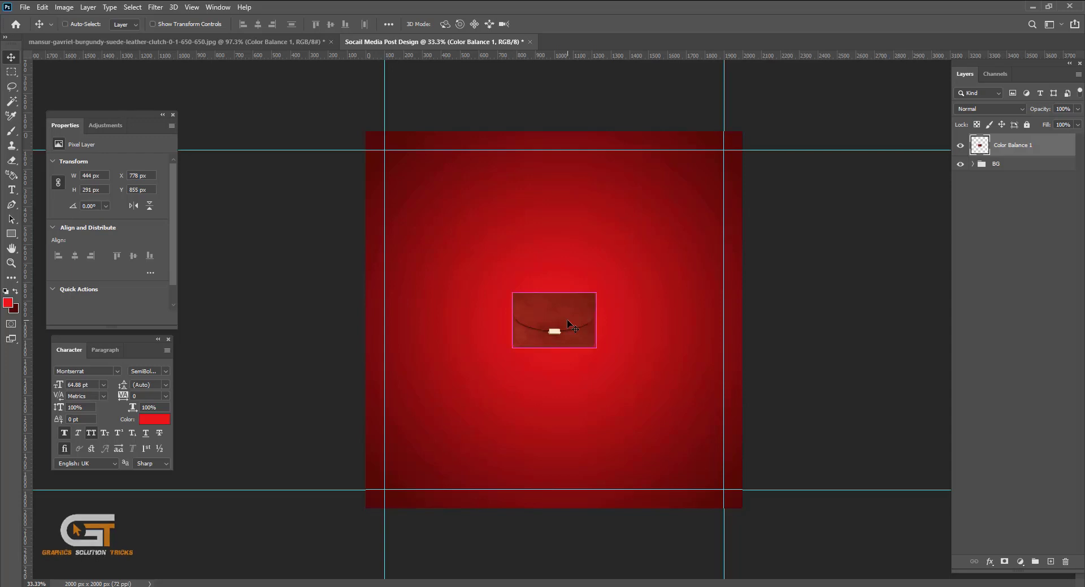
key("ctrl+t")
left_click_drag(596, 347, 693, 436)
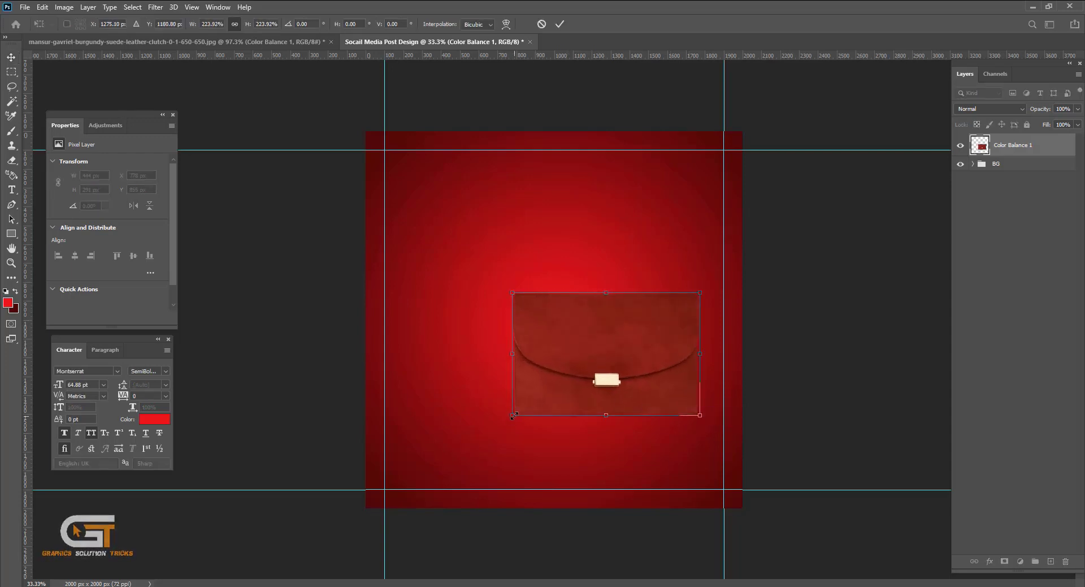
left_click_drag(512, 415, 446, 459)
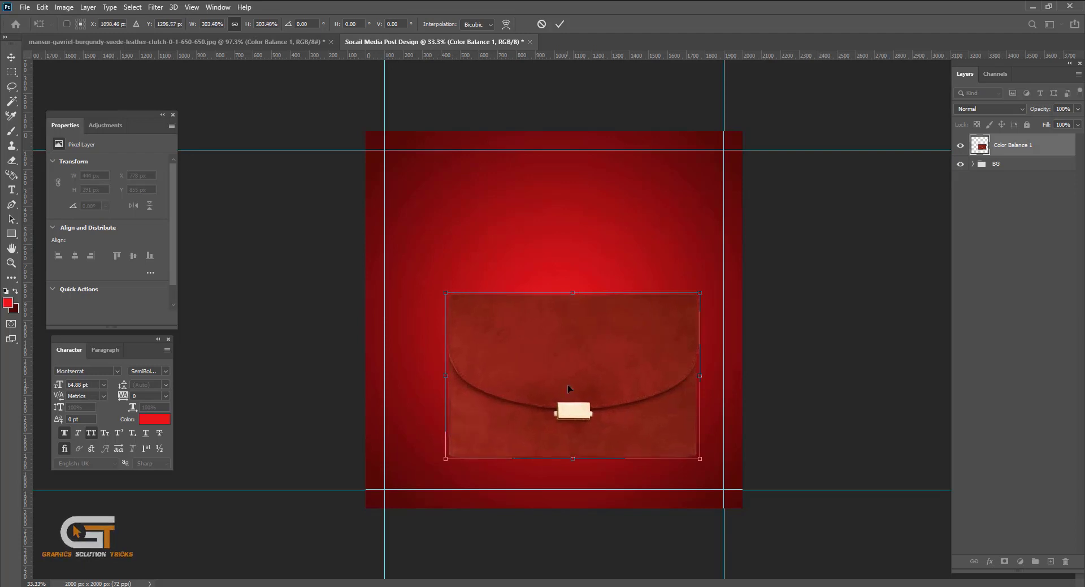
mouse_move(568, 384)
left_mouse_down()
mouse_move(554, 348)
mouse_move(567, 353)
left_mouse_up()
key("Return")
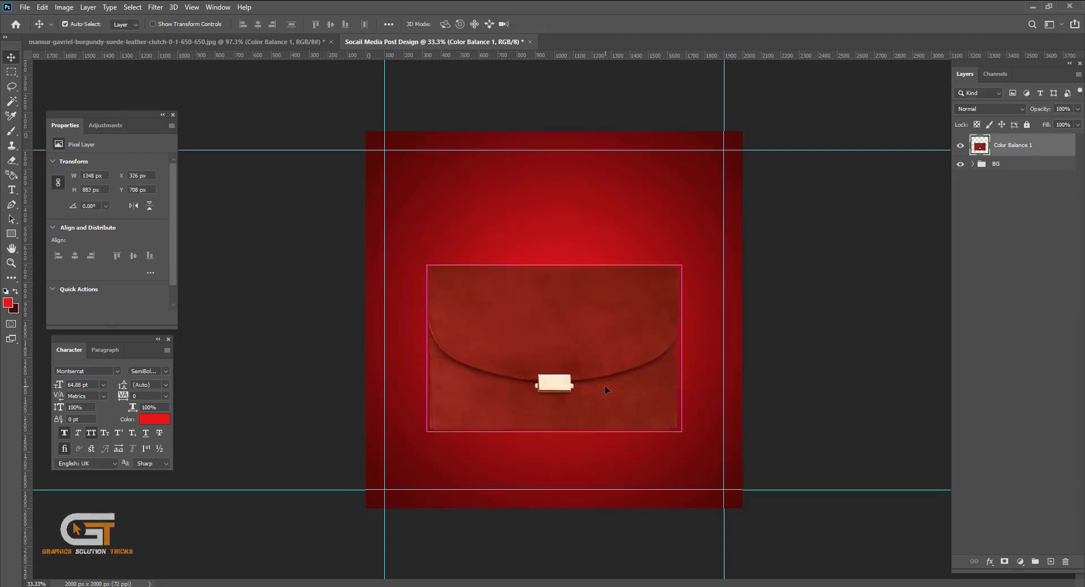
- Centre the clutch vertically on the canvas, then move it slightly lower
key("ctrl+a")
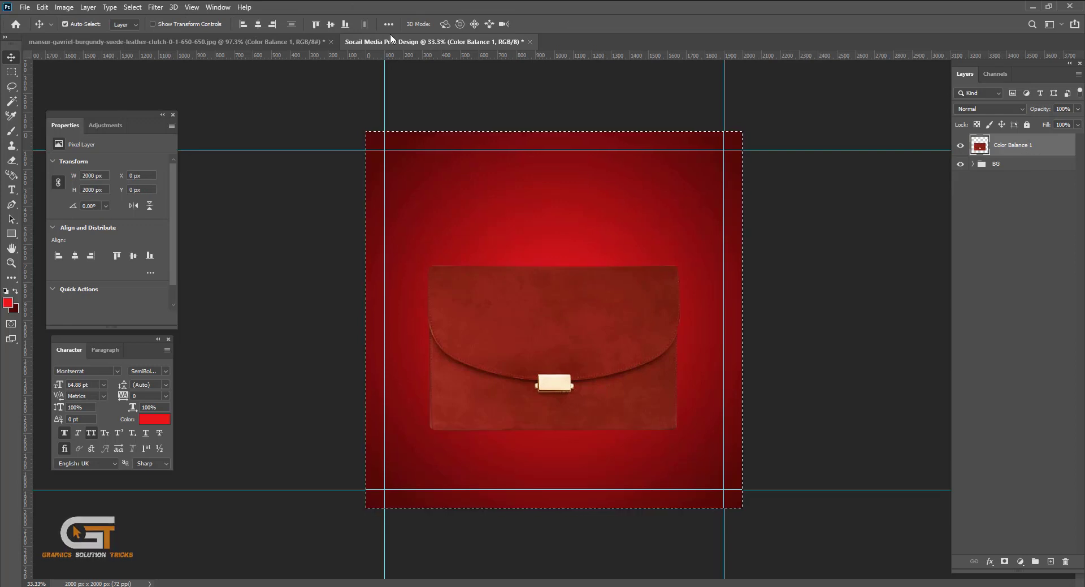
left_click(331, 23)
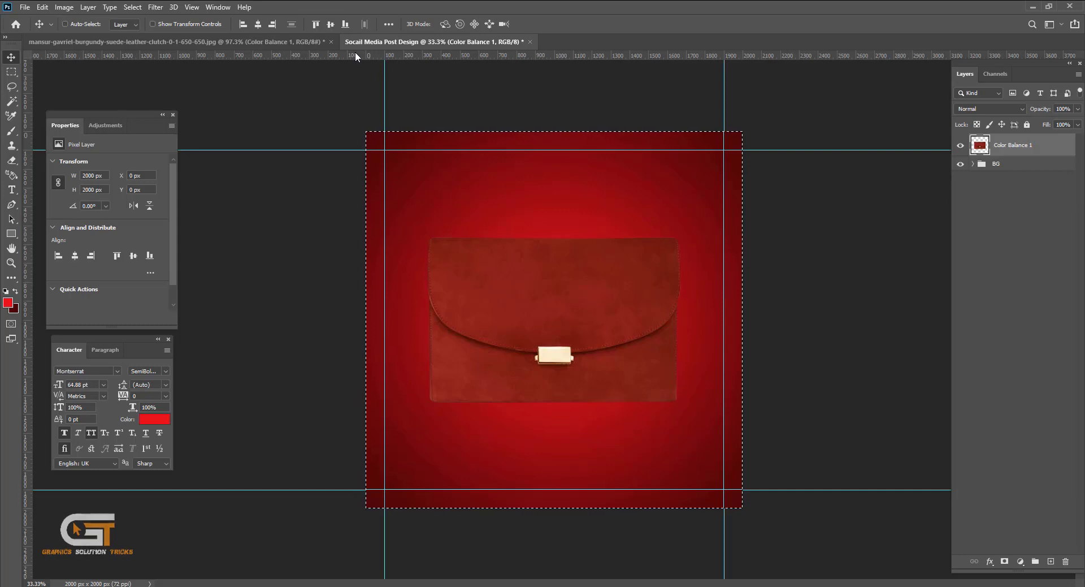
key("ctrl+d")
left_click_drag(581, 306, 576, 328)
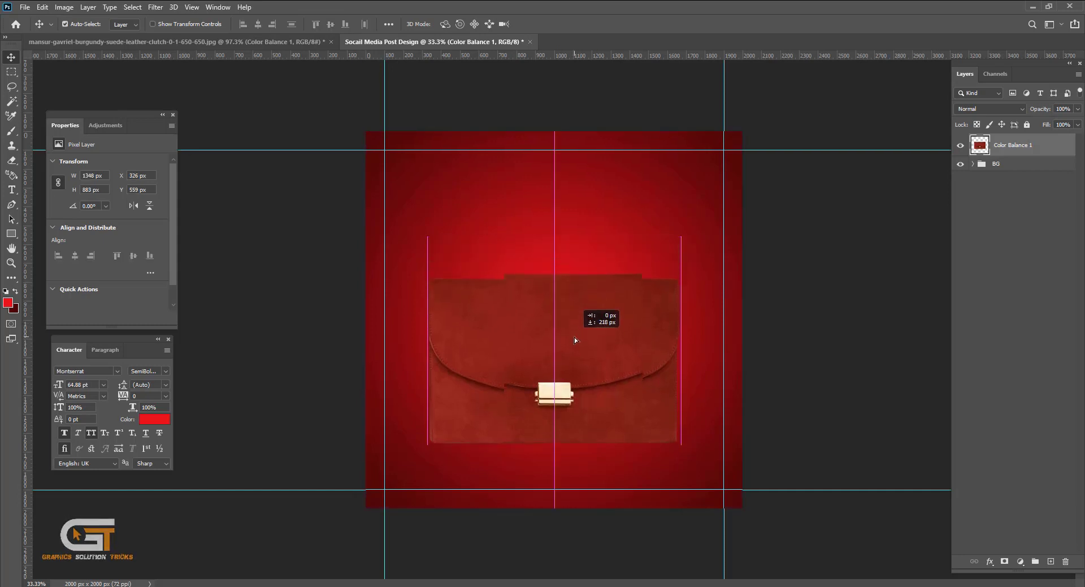
- Enlarge the clutch to about 110% and nudge it down and right
key("ctrl+t")
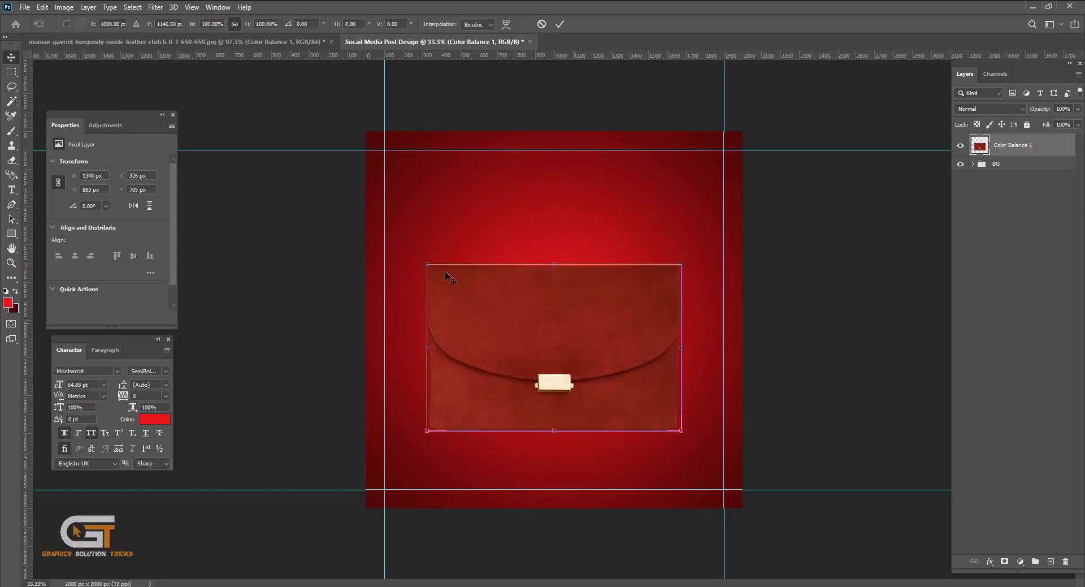
left_click_drag(427, 264, 412, 253)
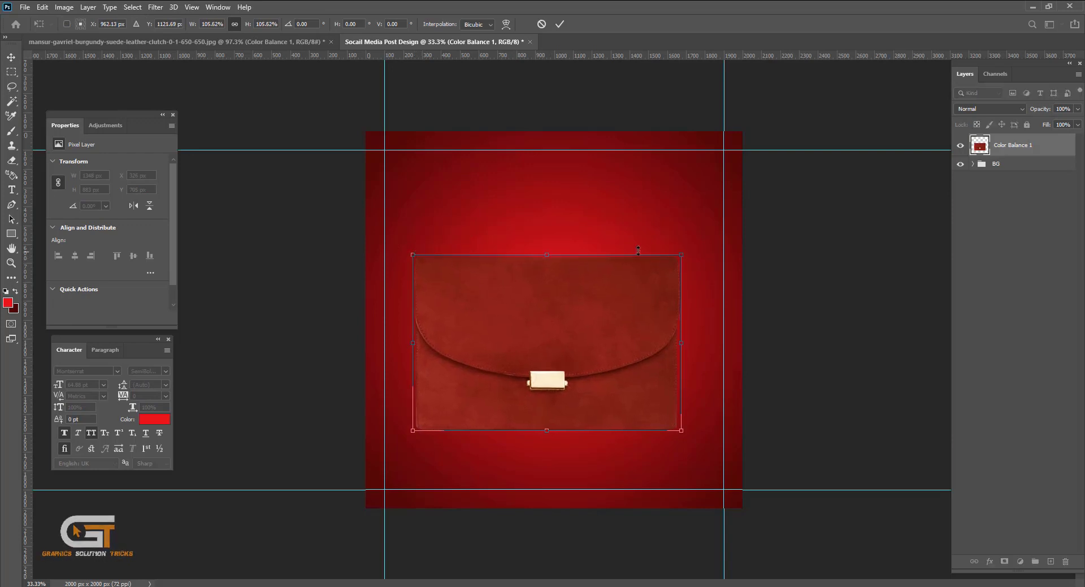
left_click_drag(693, 248, 701, 247)
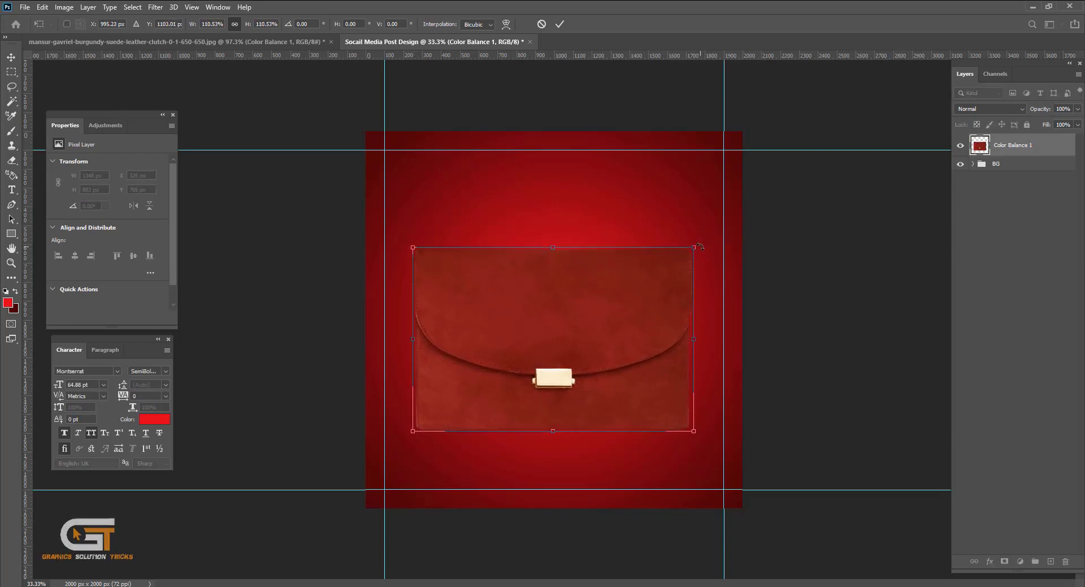
key("Down")
key("Down")
key("Down")
key("Down")
key("Down")
key("Down")
key("Down")
key("Down")
key("Down")
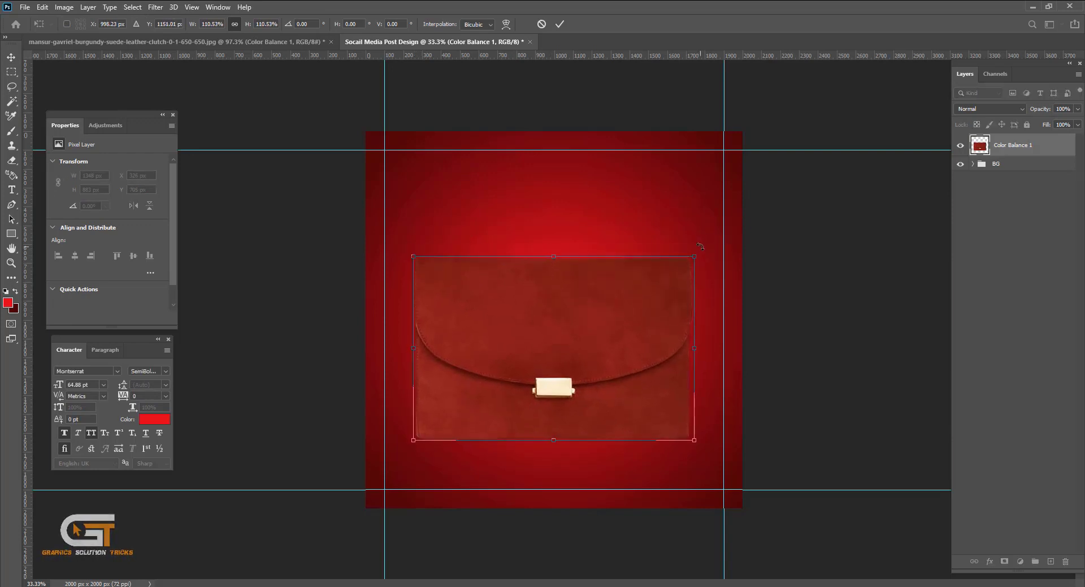
key("Right")
key("Right")
key("Right")
key("Down")
key("Down")
key("Down")
key("Return")
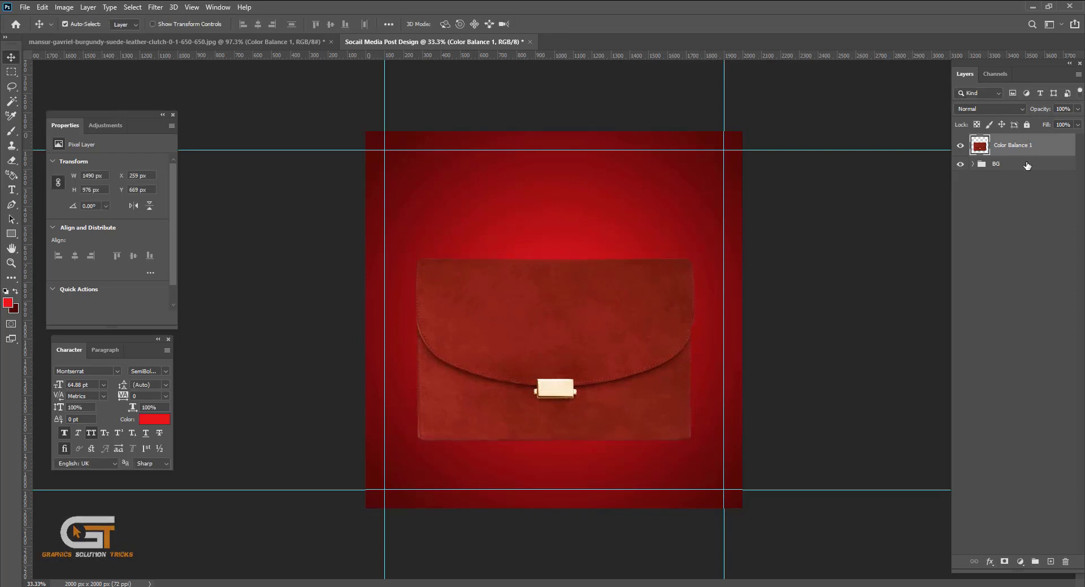
left_click(1027, 165)
- On a new Layer 1, paint a straight soft black brush line under the clutch
left_click(1051, 562)
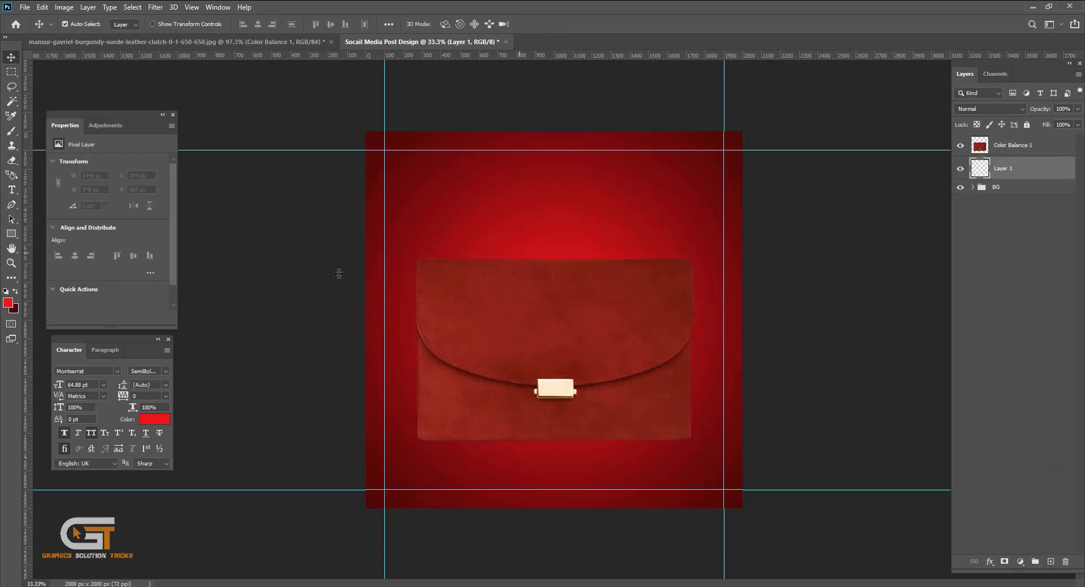
left_click(8, 302)
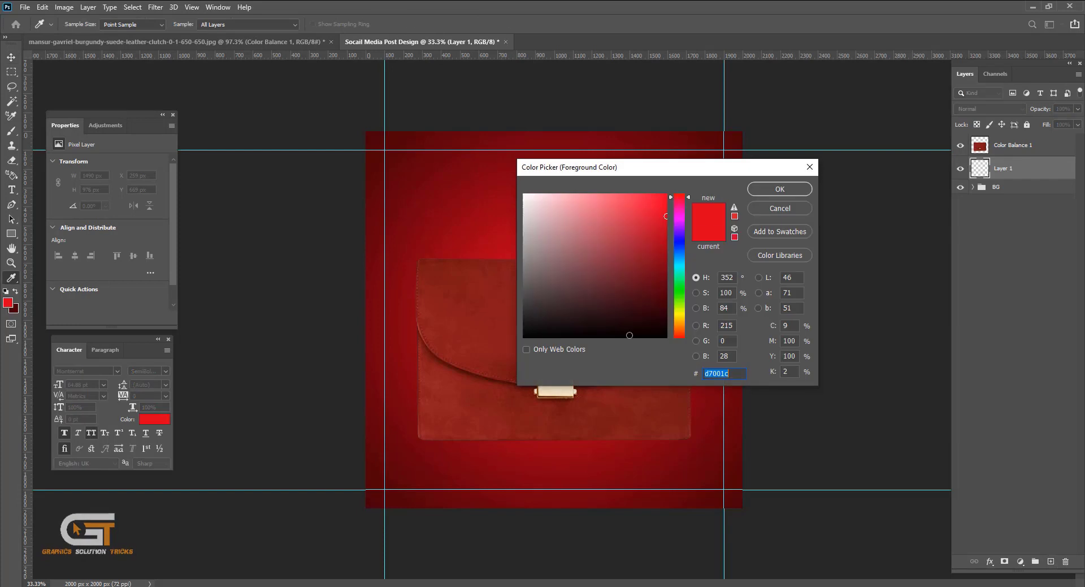
left_click_drag(630, 335, 655, 357)
key("Return")
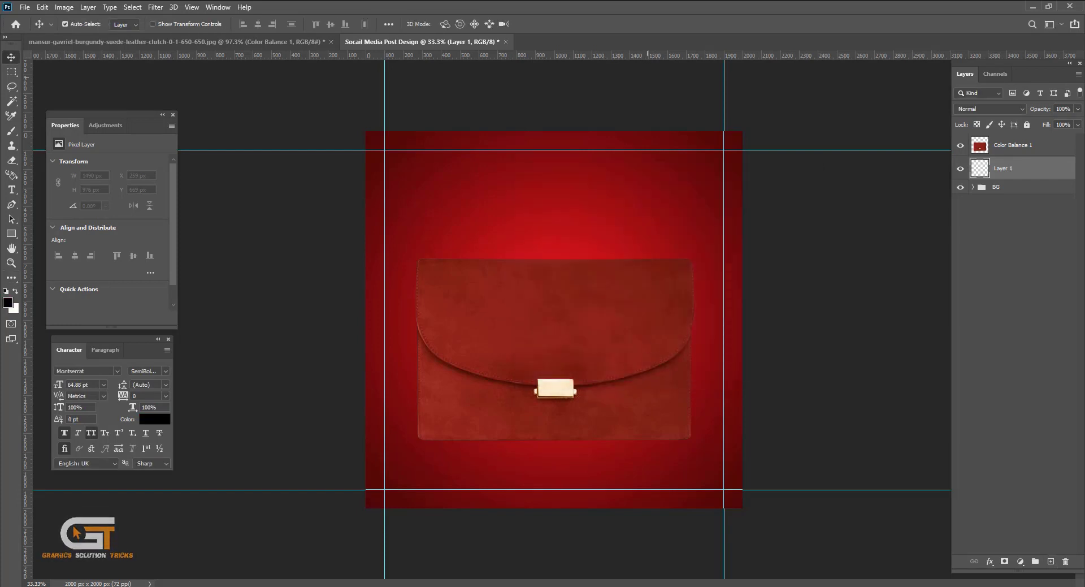
left_click(11, 131)
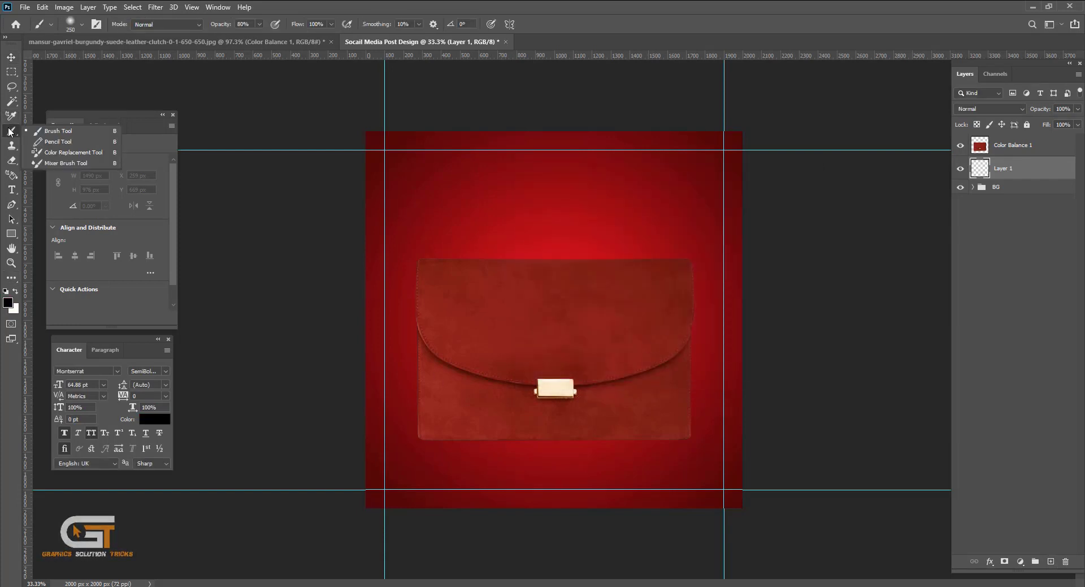
left_click(391, 432)
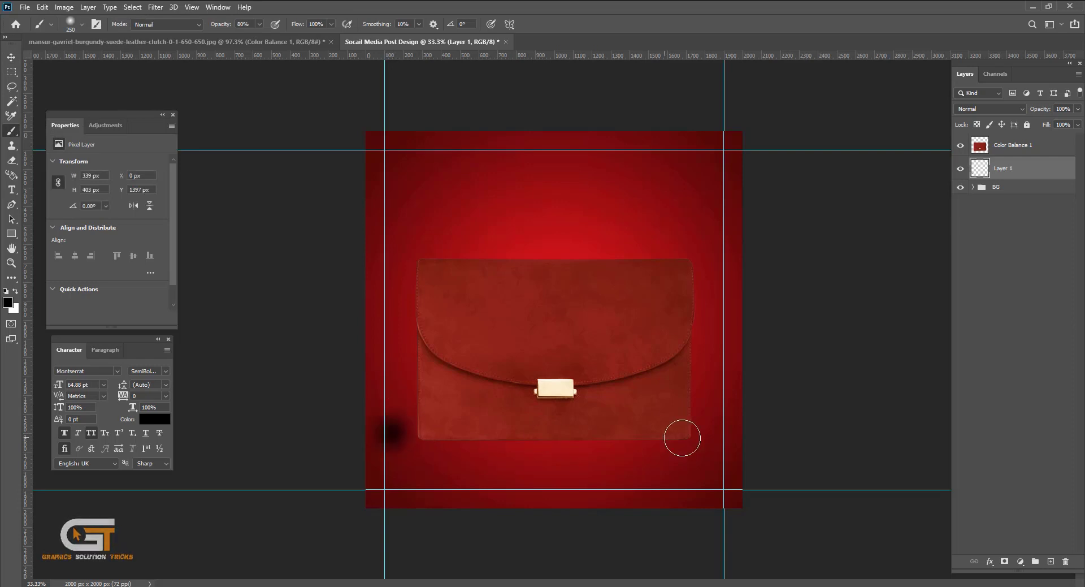
left_click(722, 434, "shift")
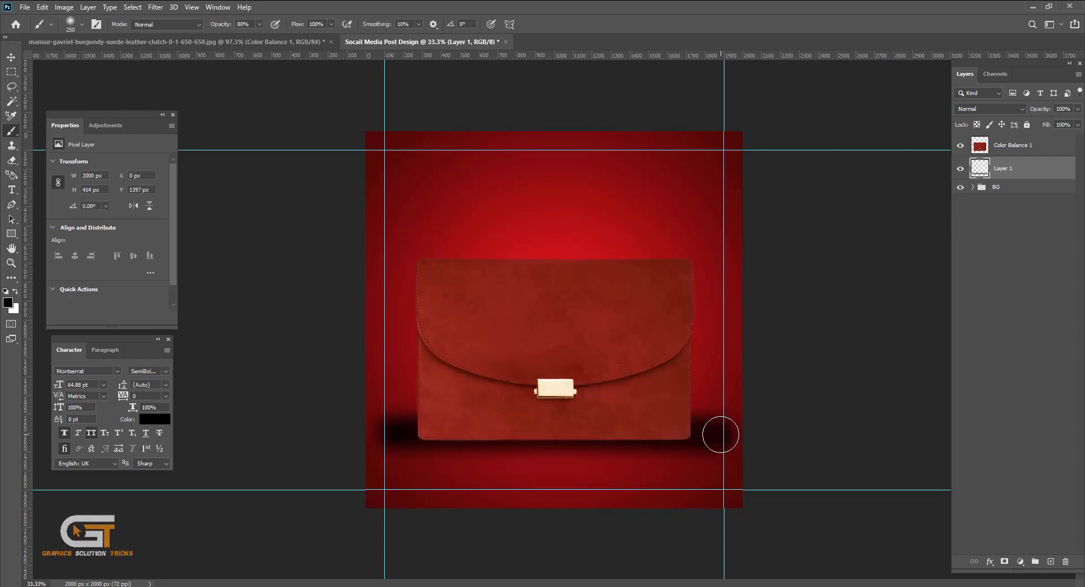
key("ctrl+z")
key("ctrl+z")
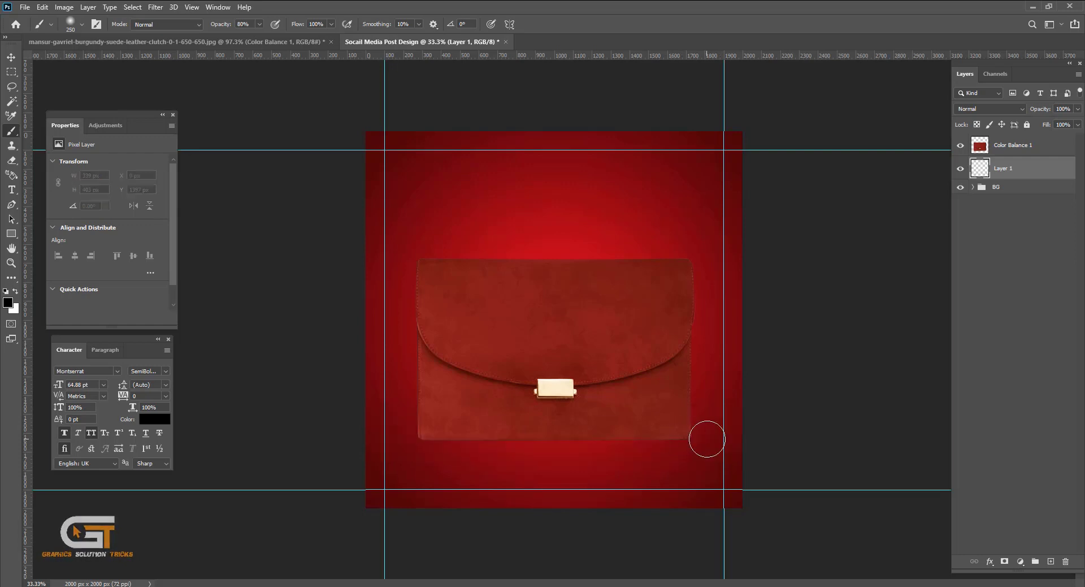
left_click(720, 442)
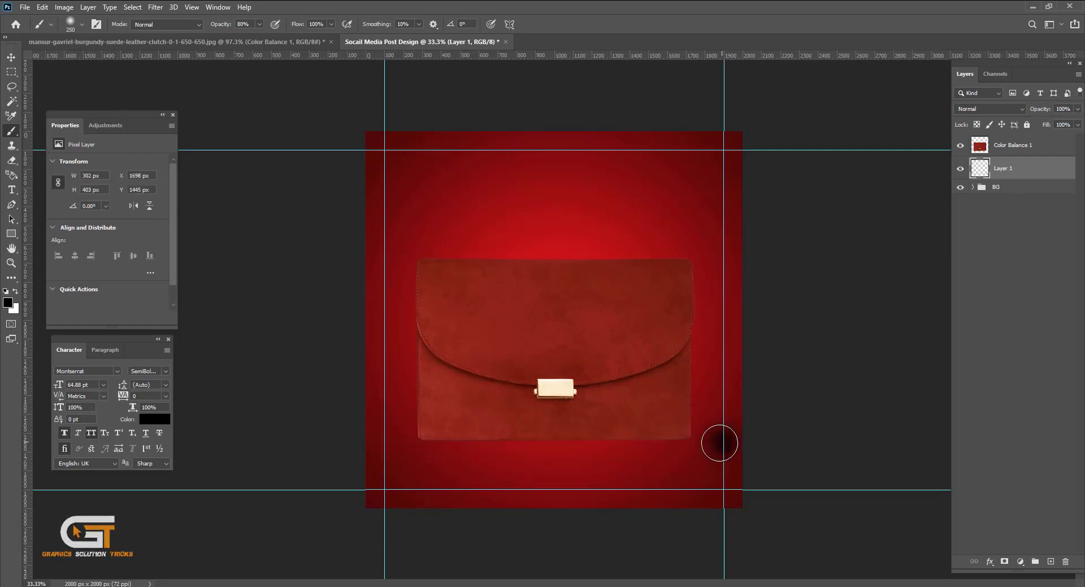
left_click(388, 441, "shift")
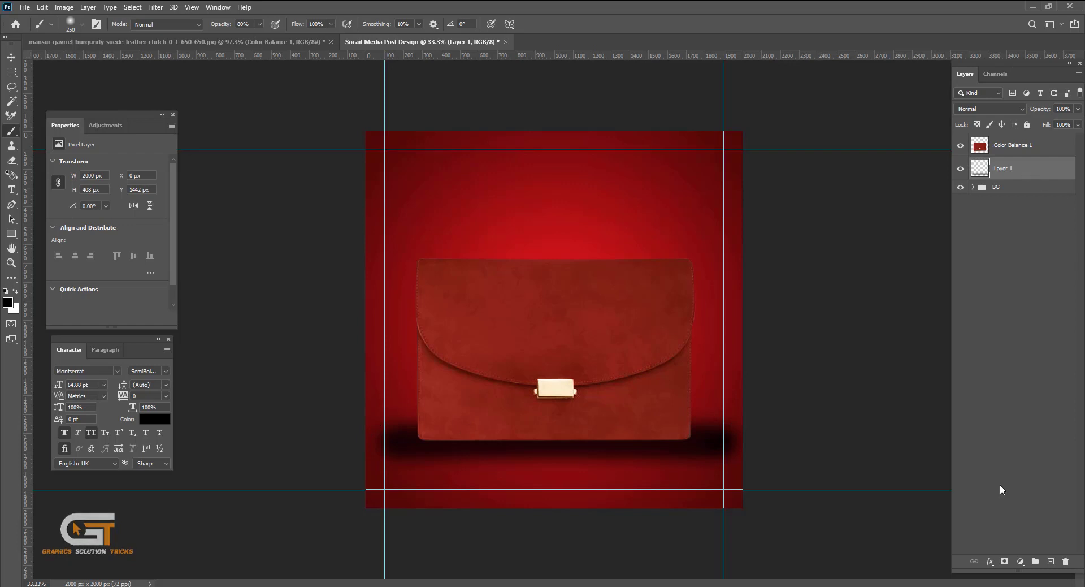
- Add a layer mask to the shadow layer and paint out both shadow ends
left_click(1006, 561)
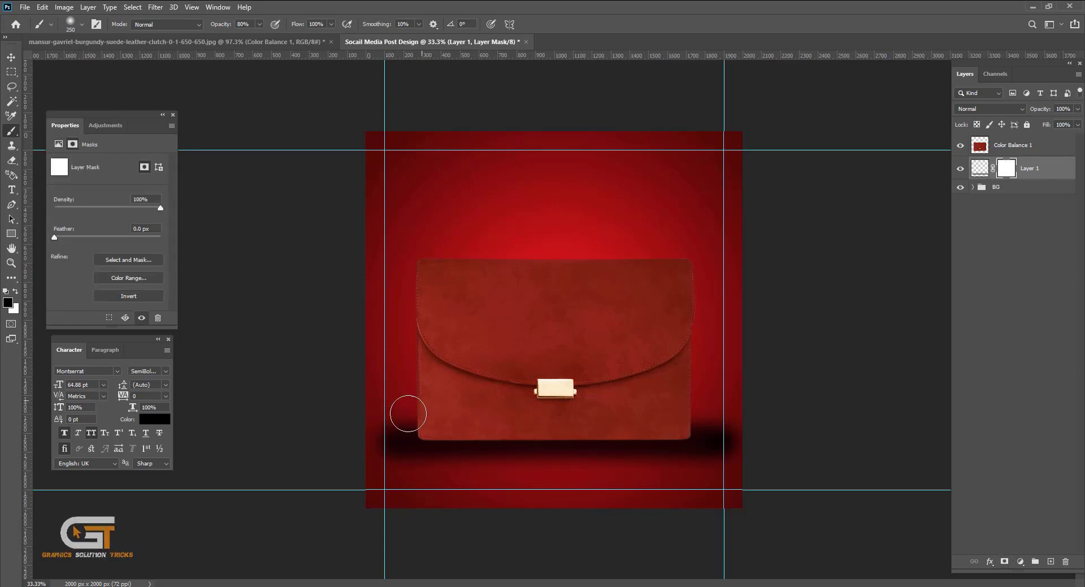
mouse_move(371, 449)
left_mouse_down()
mouse_move(426, 380)
mouse_move(460, 380)
left_mouse_up()
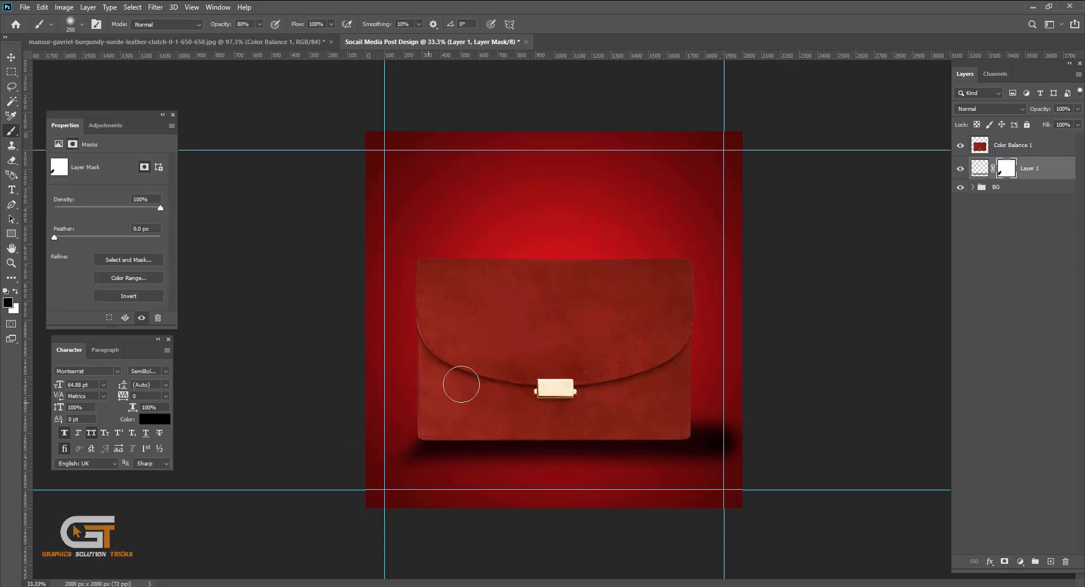
mouse_move(679, 401)
left_mouse_down()
mouse_move(741, 450)
mouse_move(727, 455)
left_mouse_up()
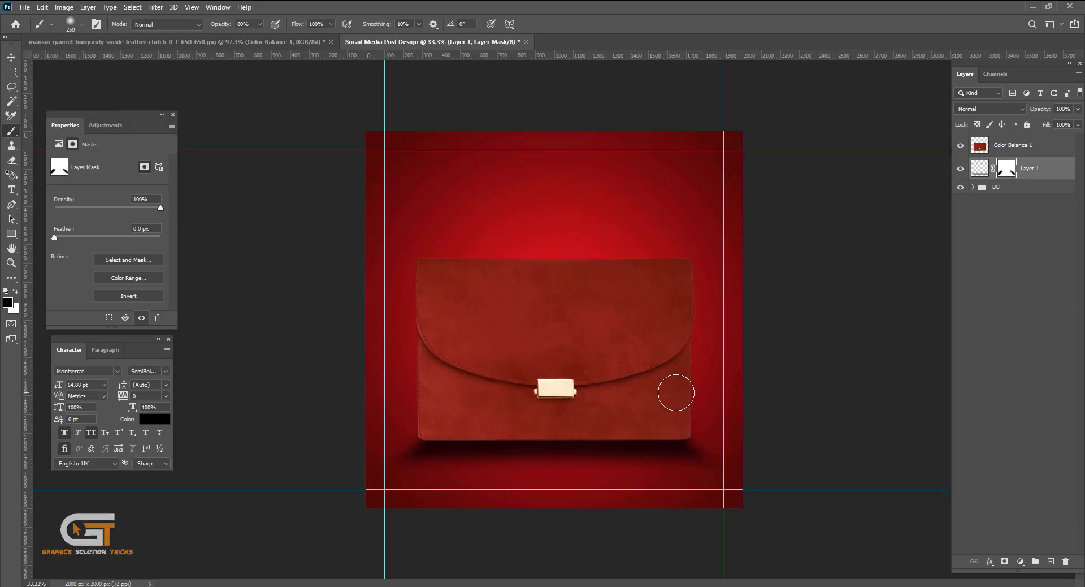
key("v")
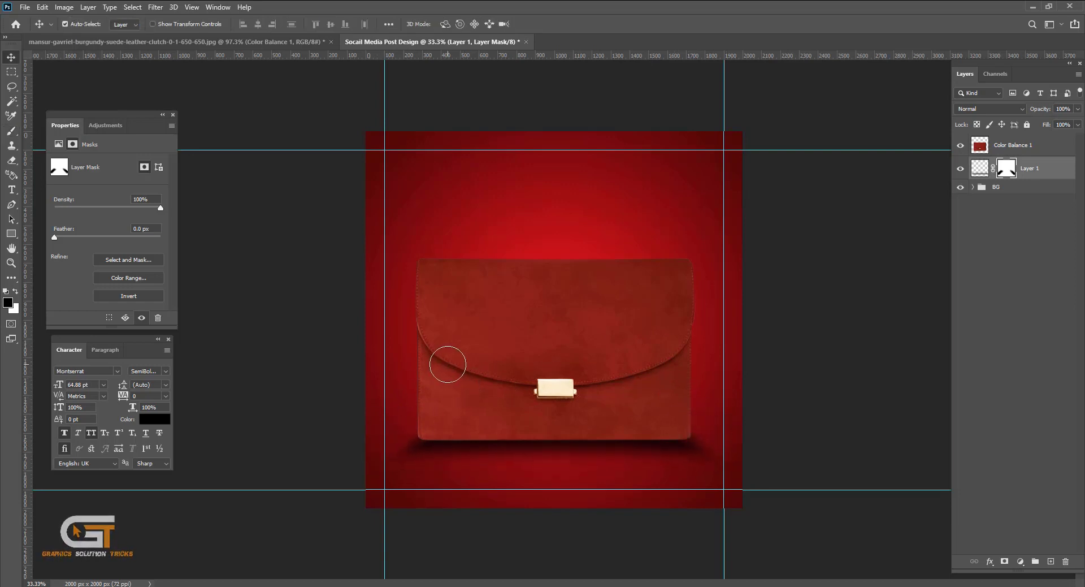
key("b")
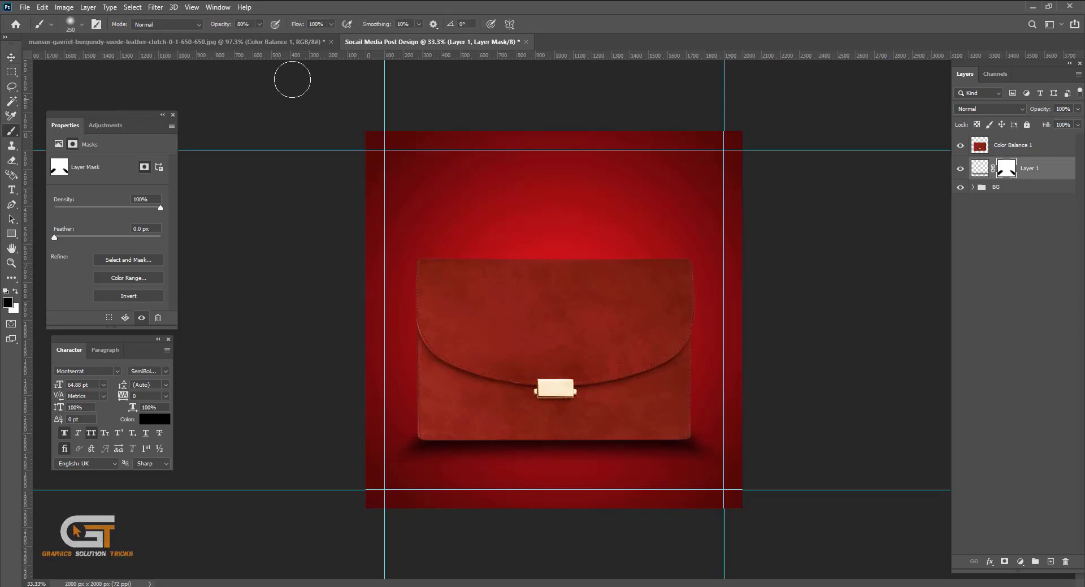
- Set brush opacity to 51% and lower the shadow layer opacity to 70%
left_click_drag(243, 40, 246, 39)
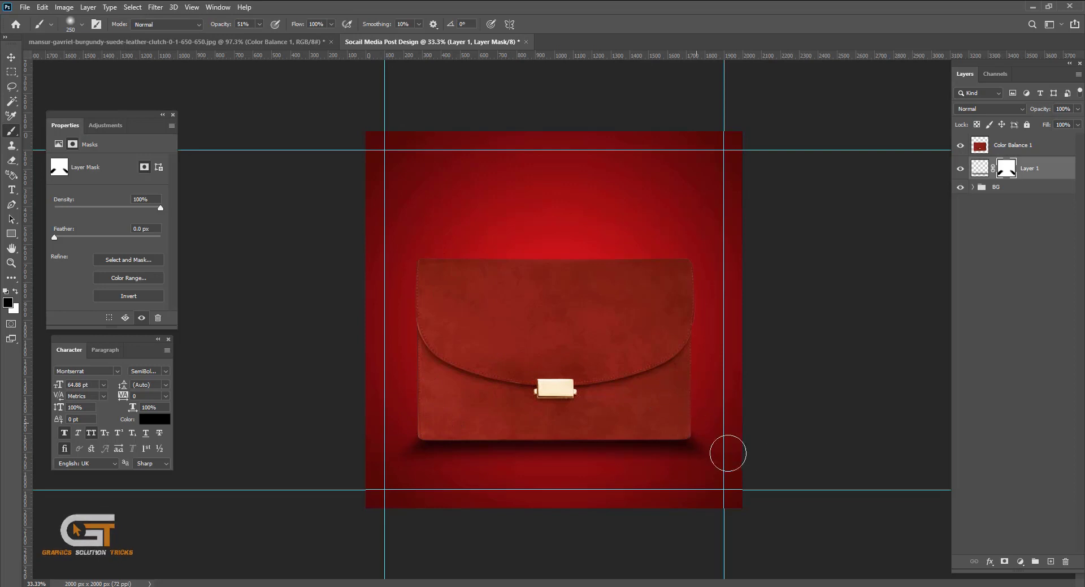
left_click(1078, 108)
left_click_drag(1077, 122, 1063, 126)
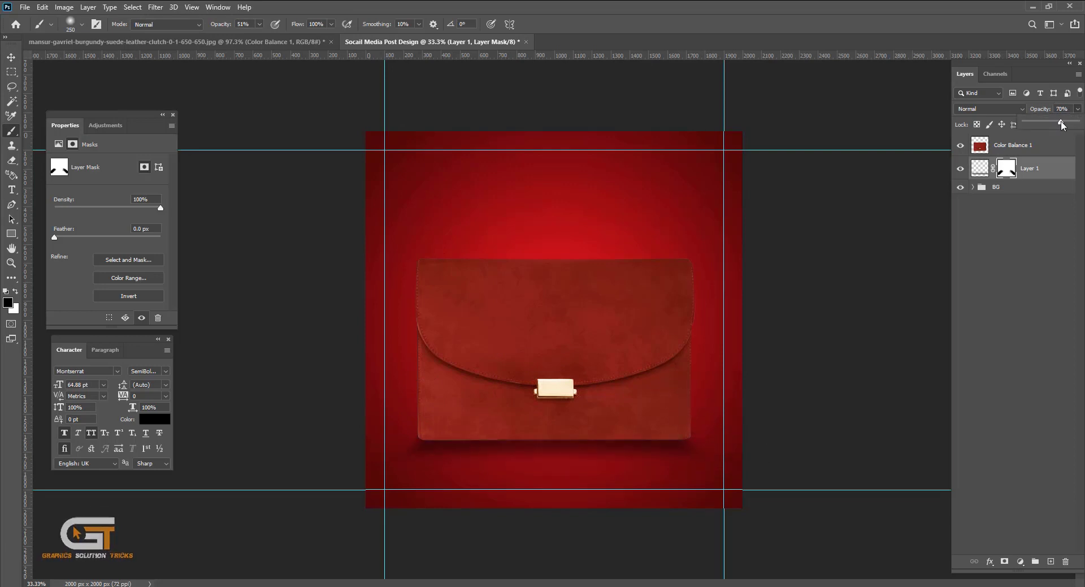
left_click(979, 168)
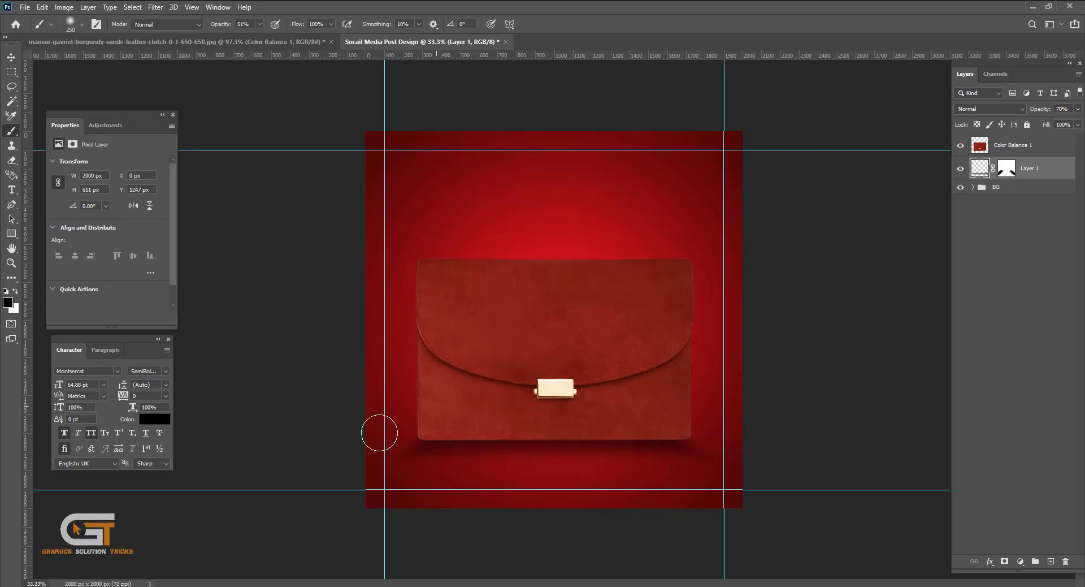
key("bracketright")
key("bracketright")
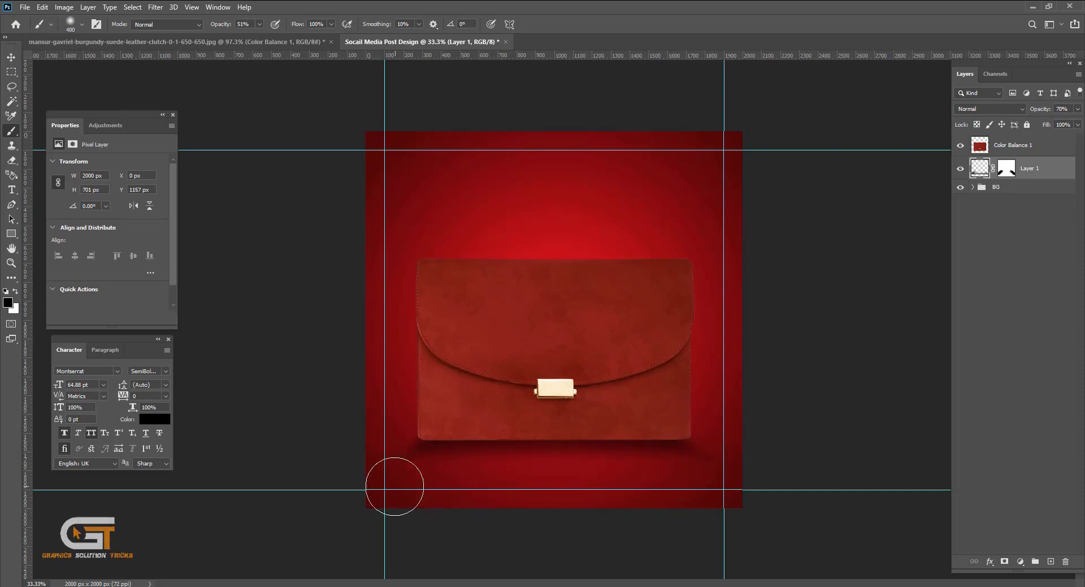
left_click_drag(394, 486, 620, 496)
key("ctrl+z")
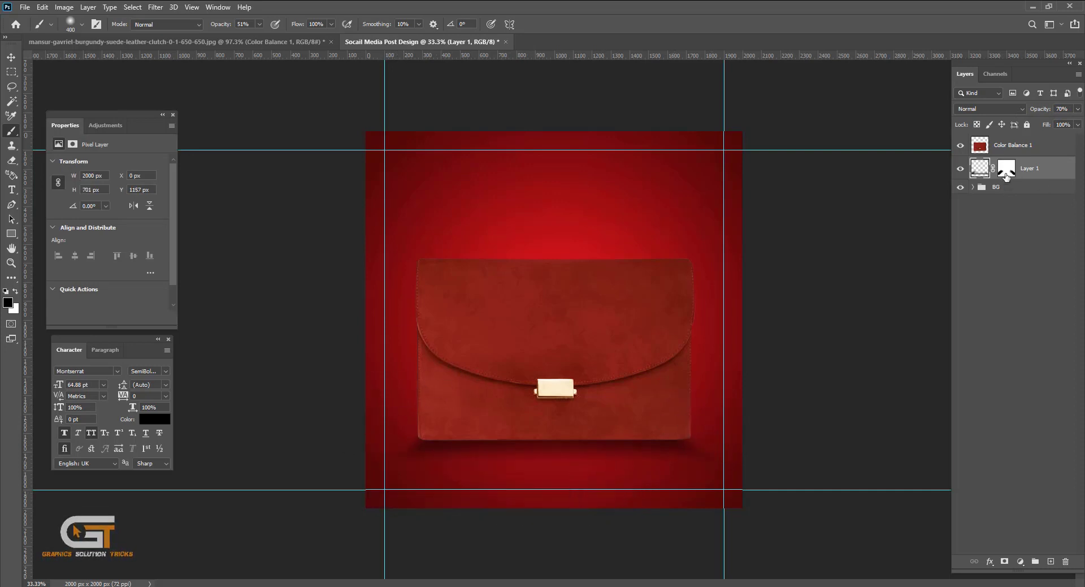
left_click(1006, 170)
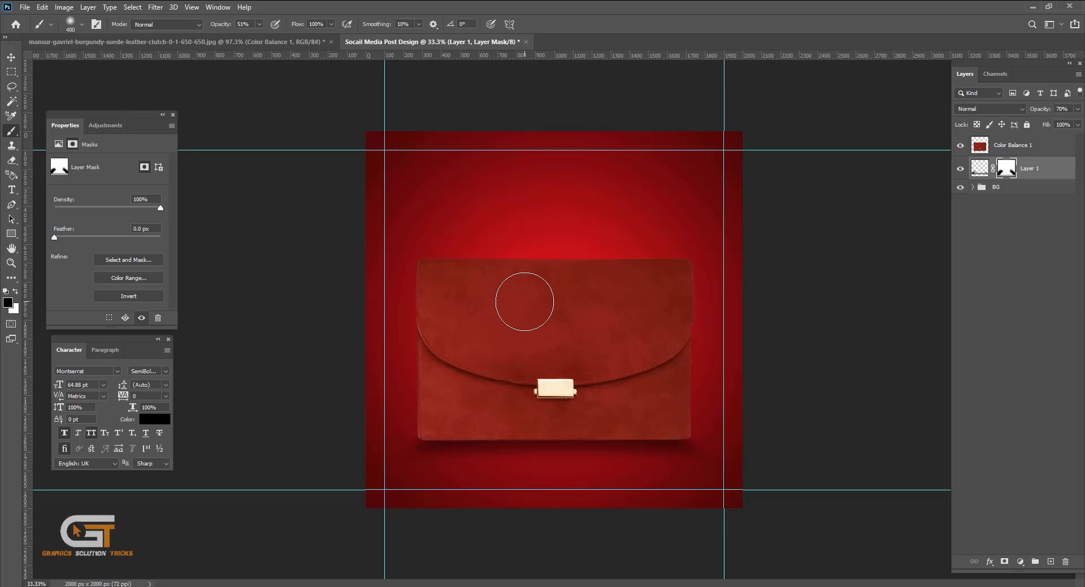
- Group Color Balance 1 and Layer 1 together and name the group Image
key("t")
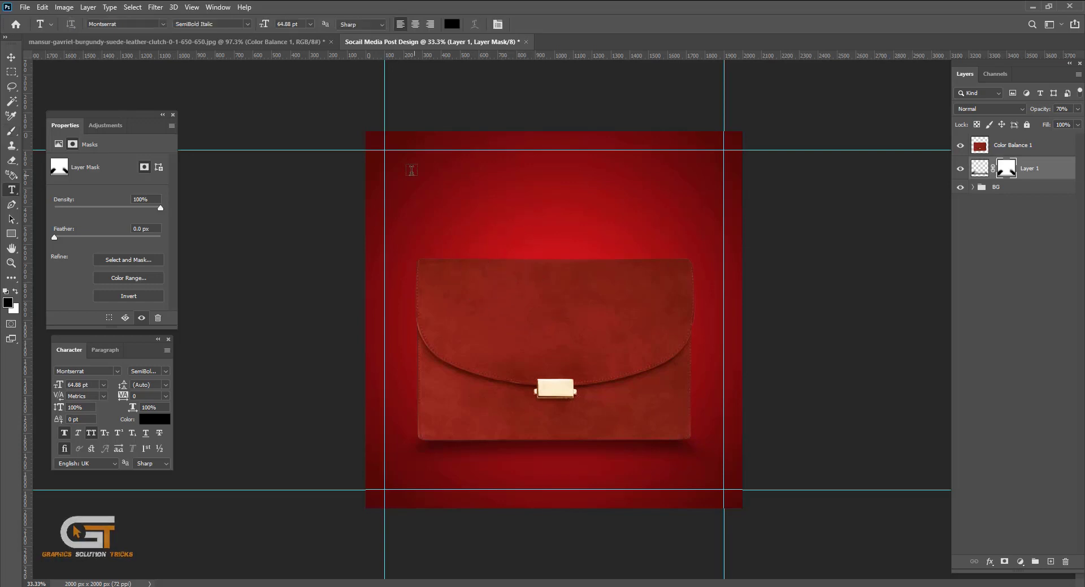
left_click(1028, 145)
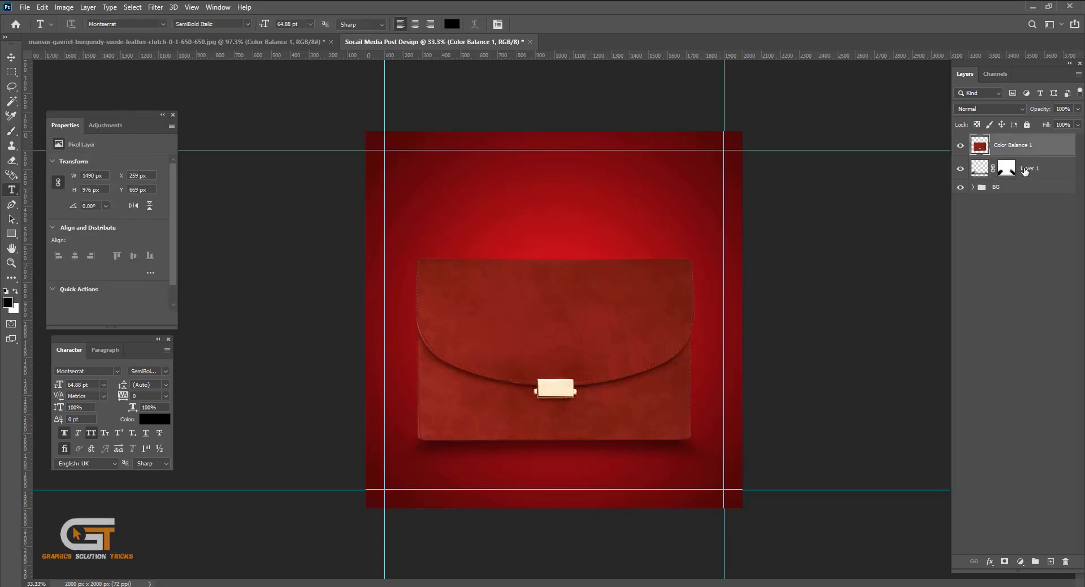
left_click(1025, 170, "shift")
key("ctrl+g")
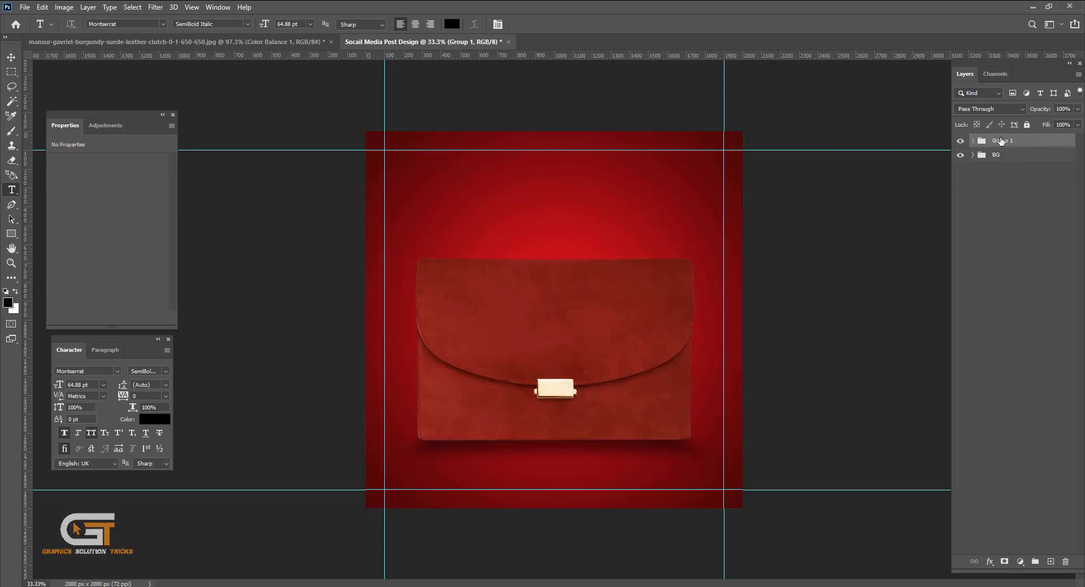
double_click(1001, 141)
type("Image")
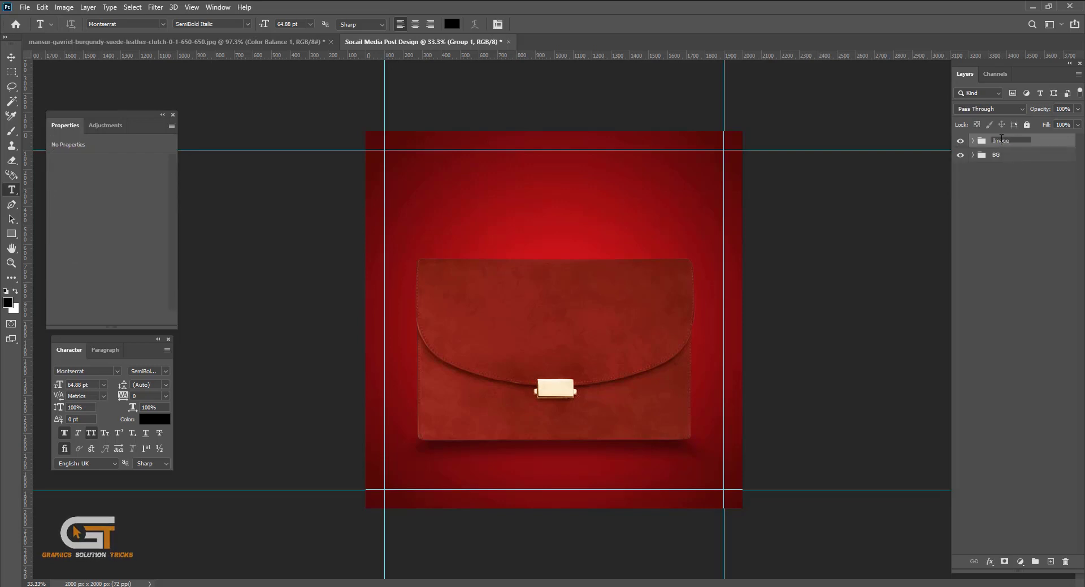
key("Return")
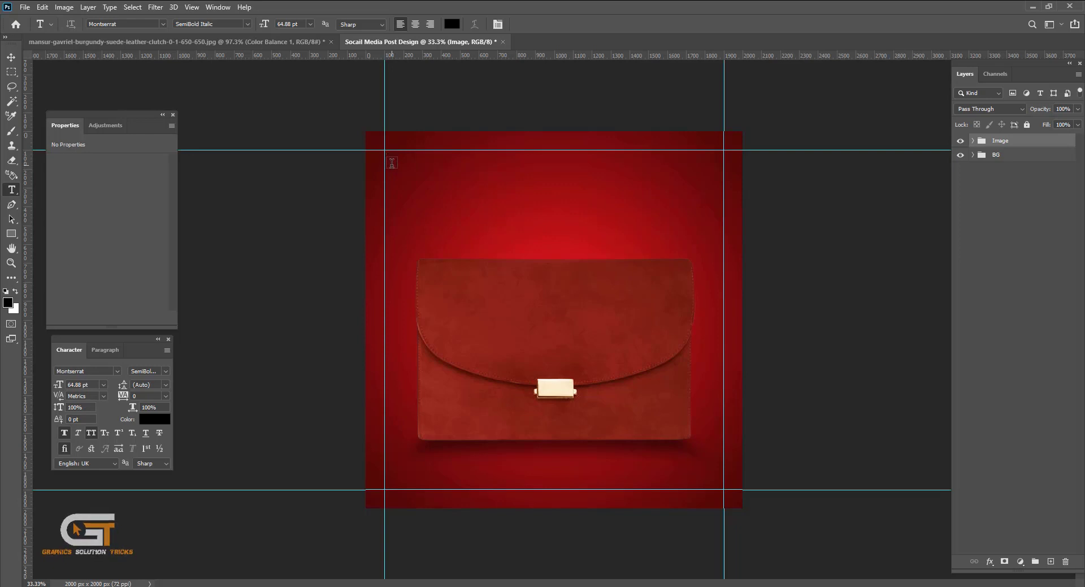
- Type the New Arrivals headline at top-left in Montserrat SemiBold with All Caps off
left_click(393, 162)
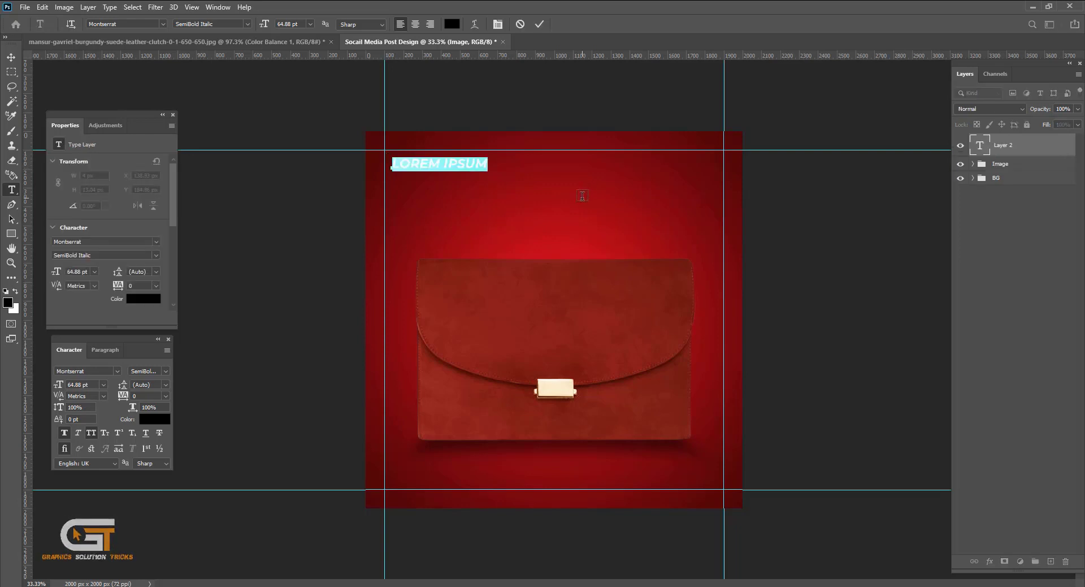
type("NEW ARRIVAL")
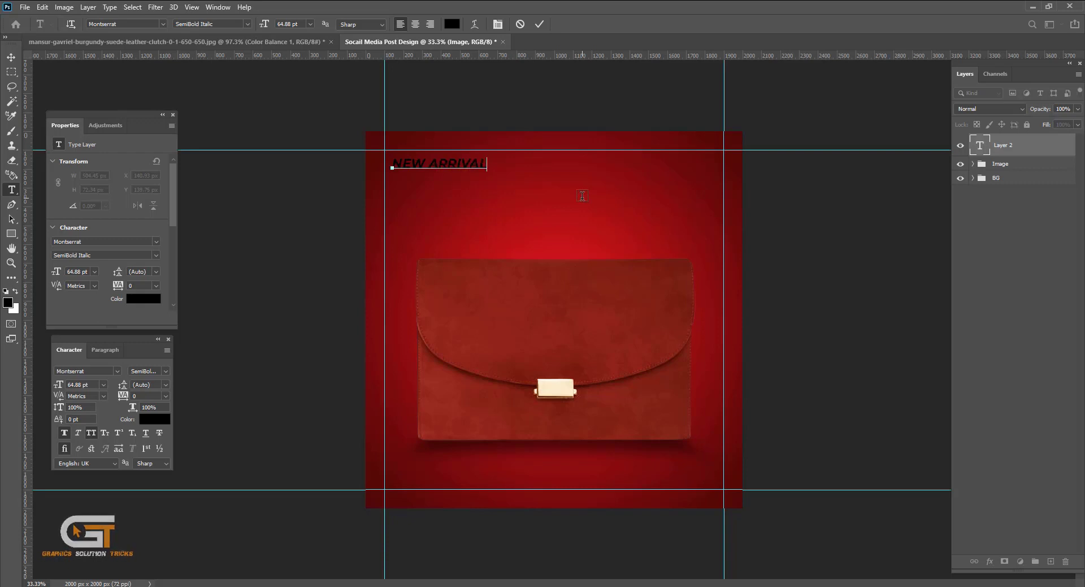
type("S")
triple_click(444, 164)
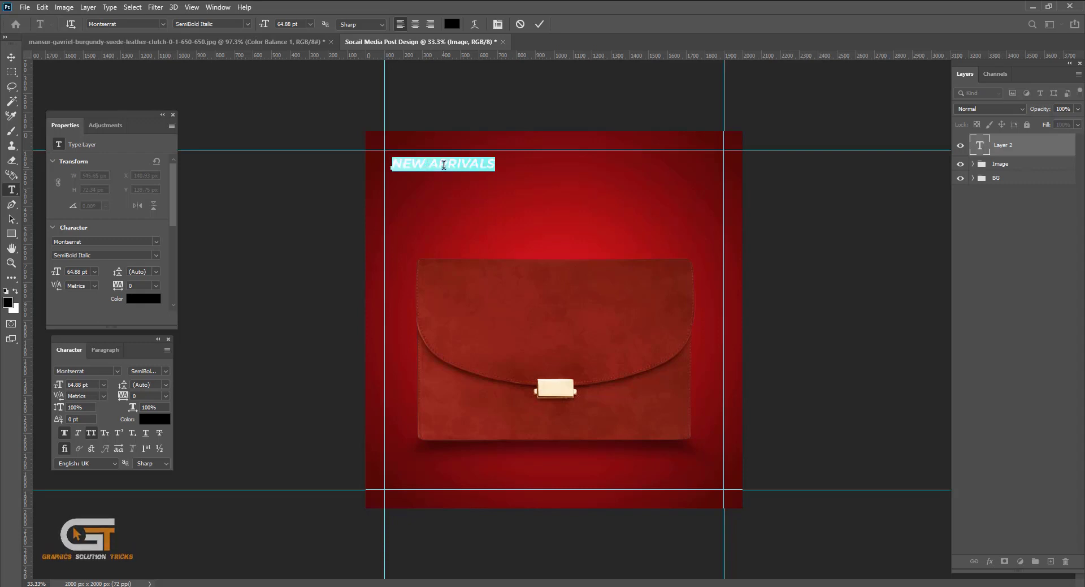
left_click(166, 372)
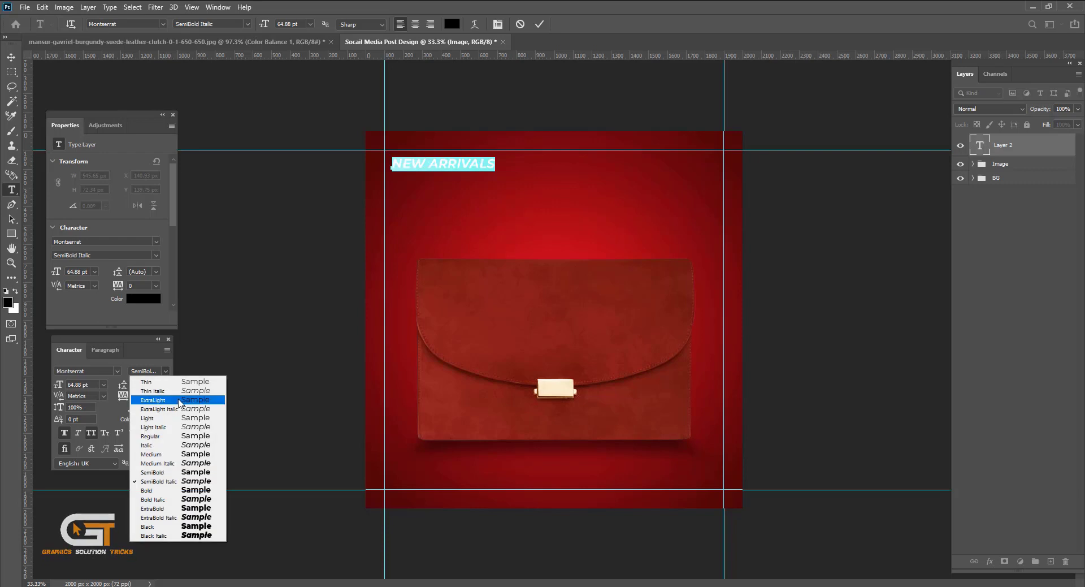
left_click(206, 472)
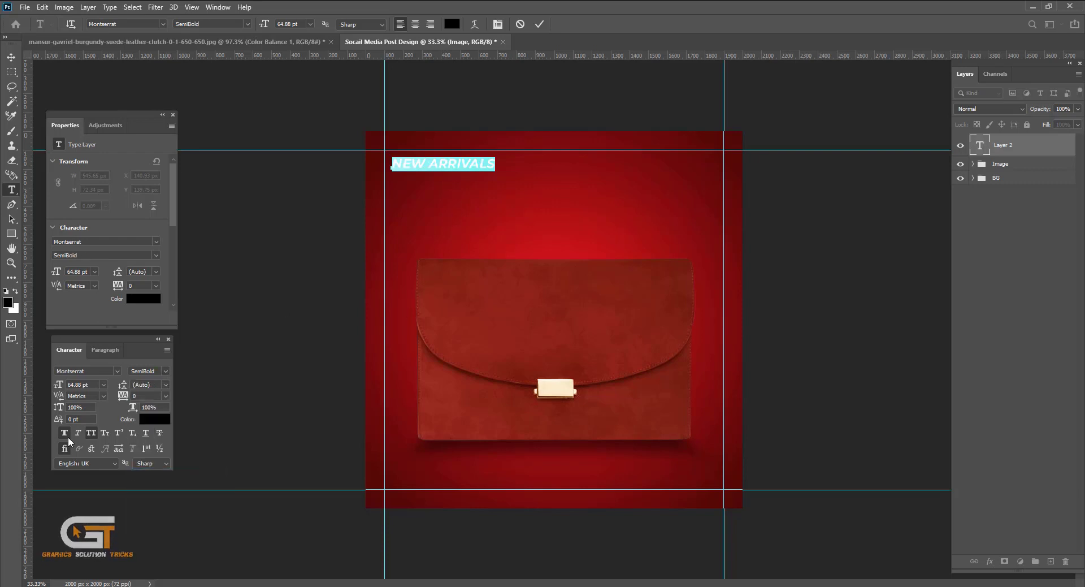
left_click(92, 432)
- Make the New Arrivals text white at 70 pt and commit it
left_click(450, 164)
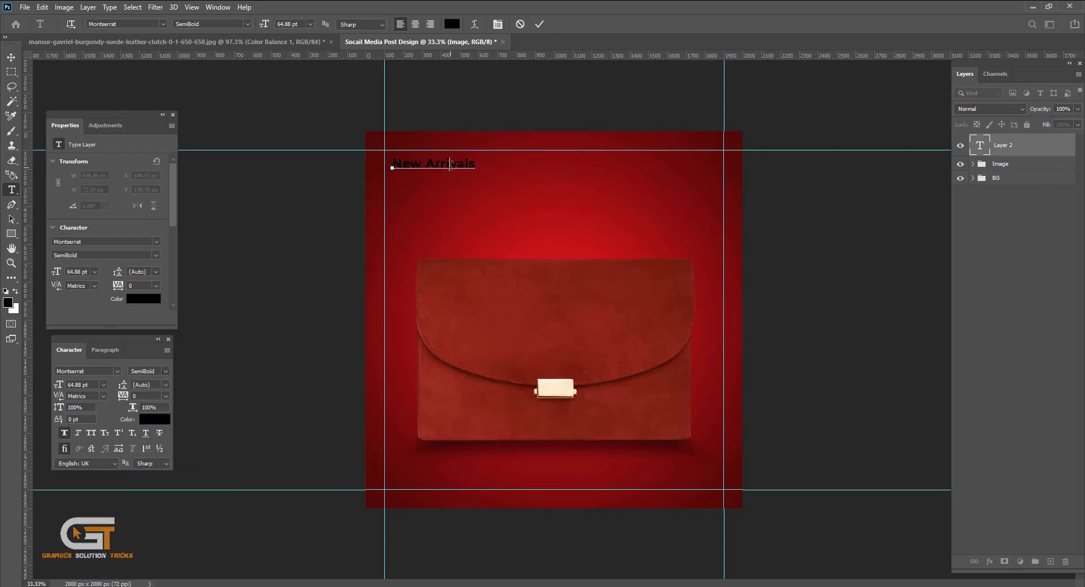
triple_click(450, 164)
left_click(148, 419)
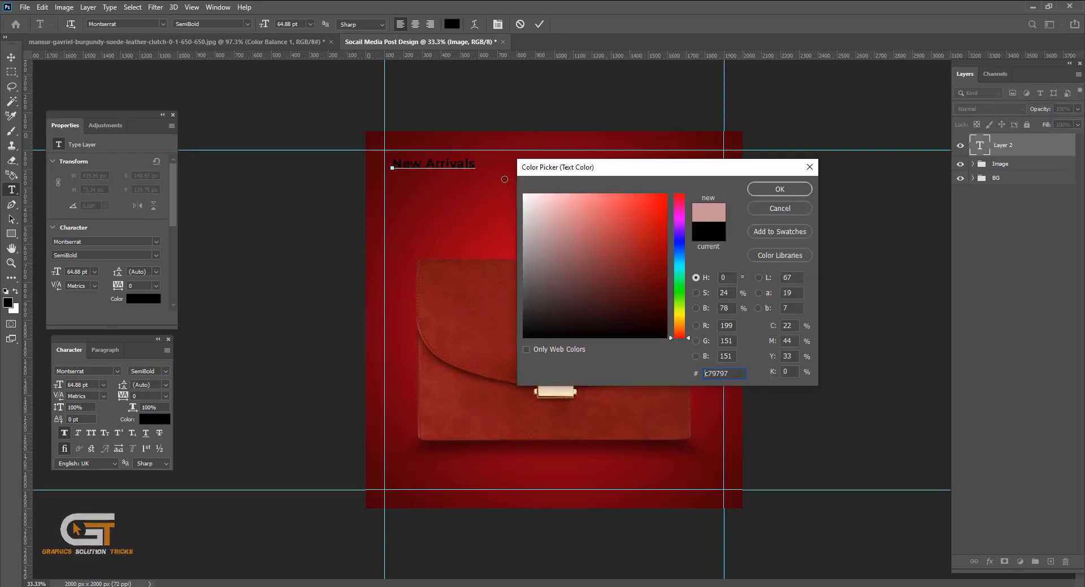
left_click_drag(543, 215, 503, 178)
key("Return")
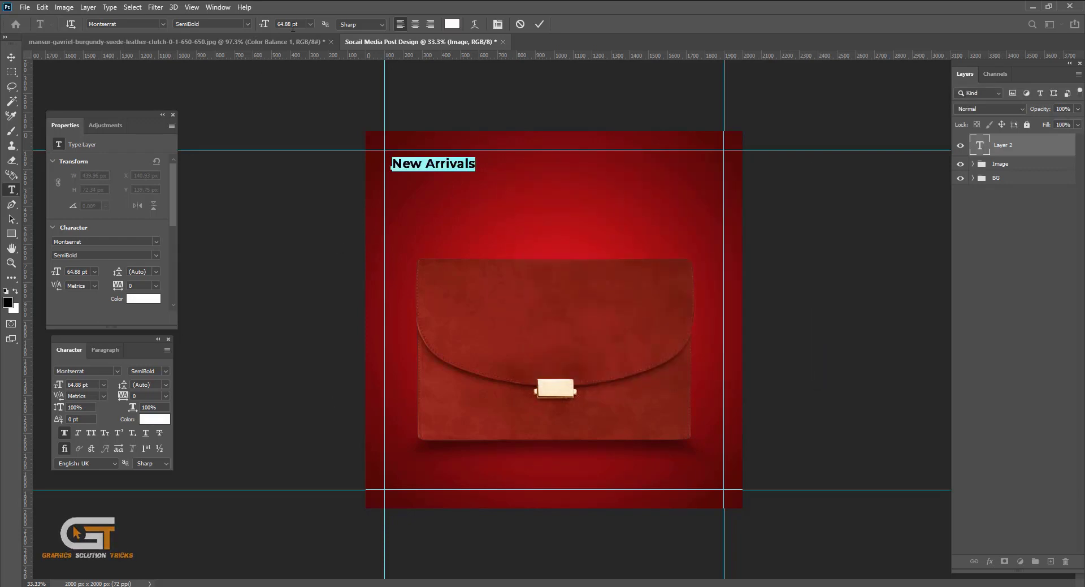
left_click(294, 23)
type("70")
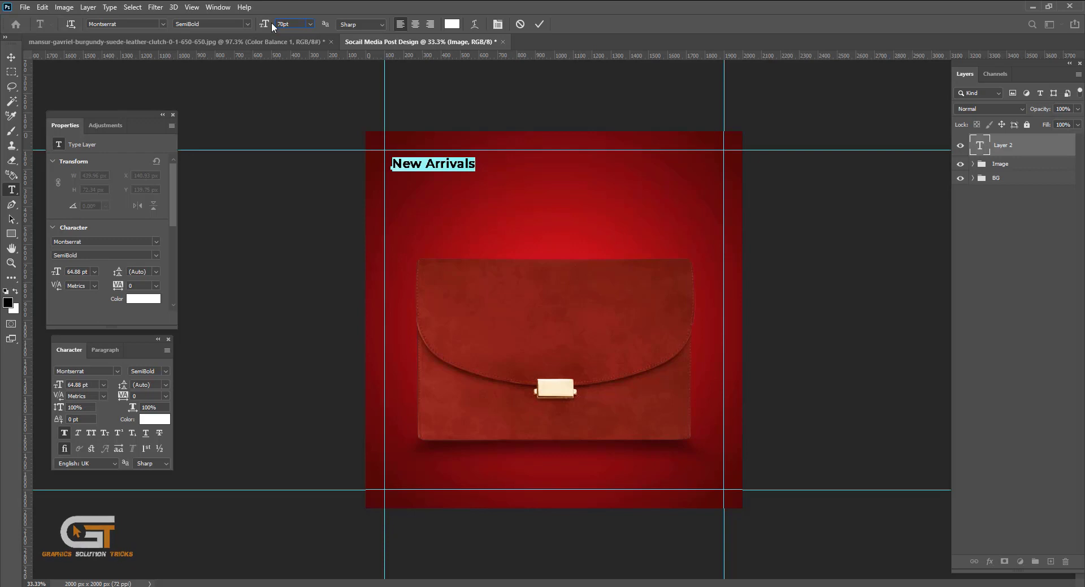
key("Return")
key("ctrl+Return")
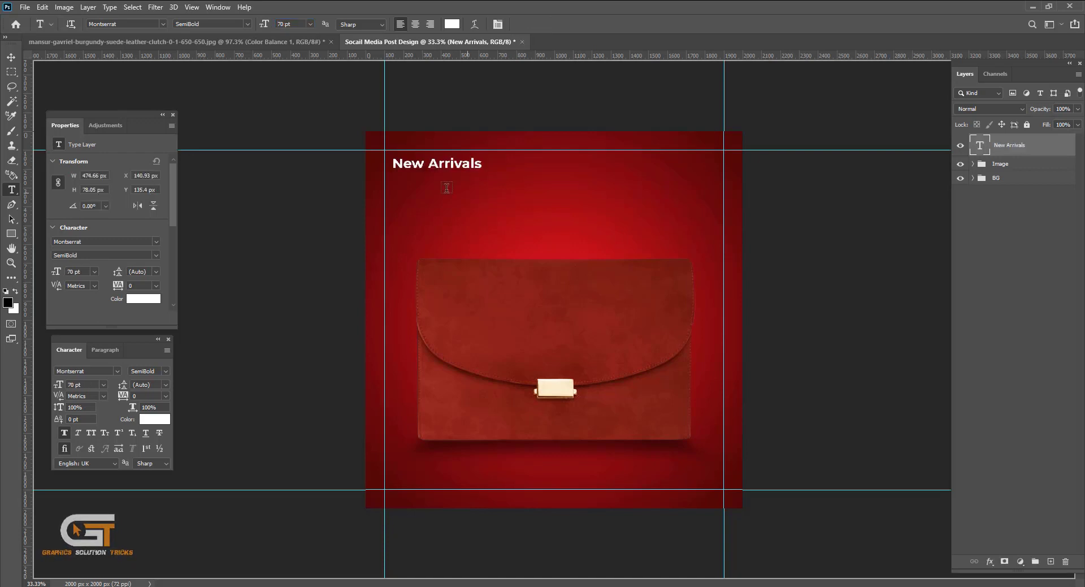
- Nudge New Arrivals toward the top-left corner and place a copy just beneath it
key("v")
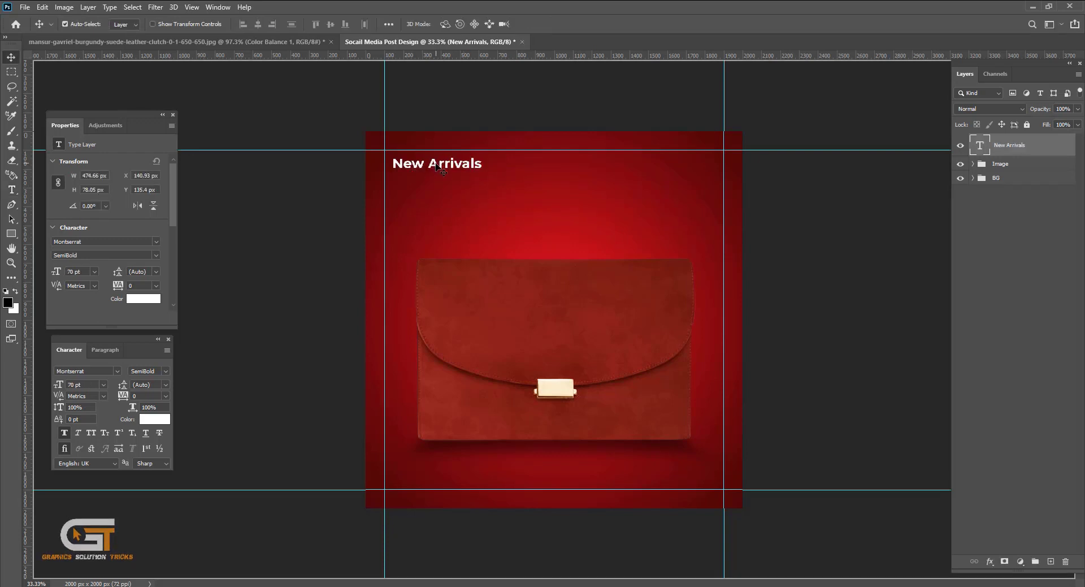
left_click_drag(438, 165, 436, 165)
left_click(567, 263, "ctrl")
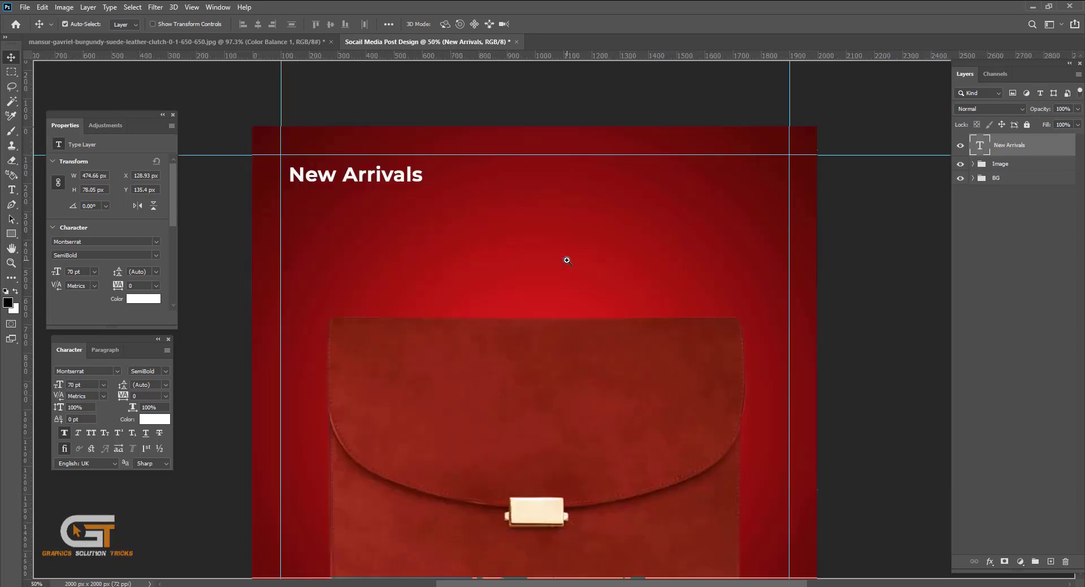
left_click_drag(567, 261, 592, 218)
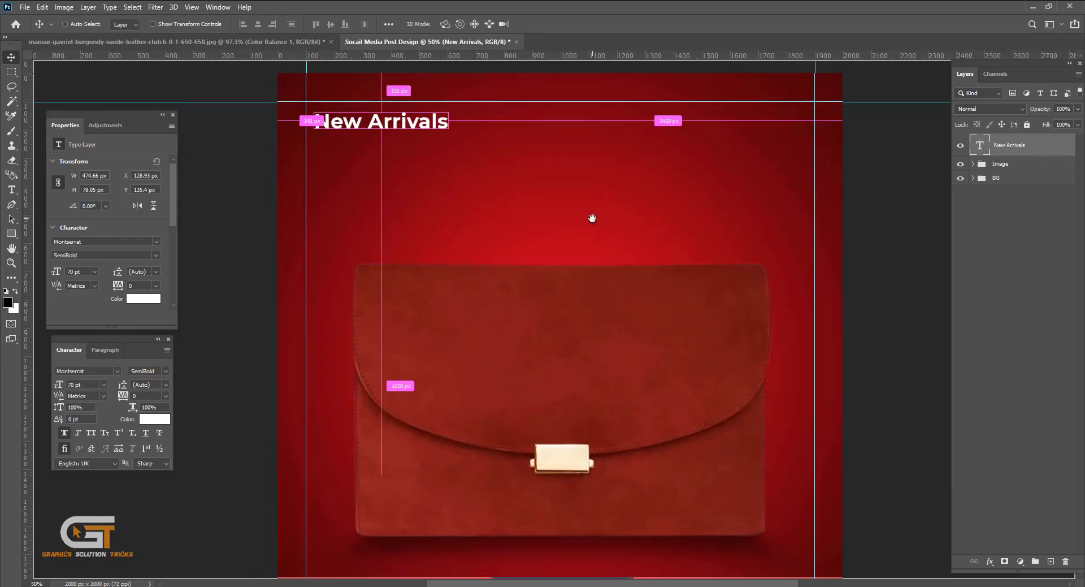
key("ctrl+0")
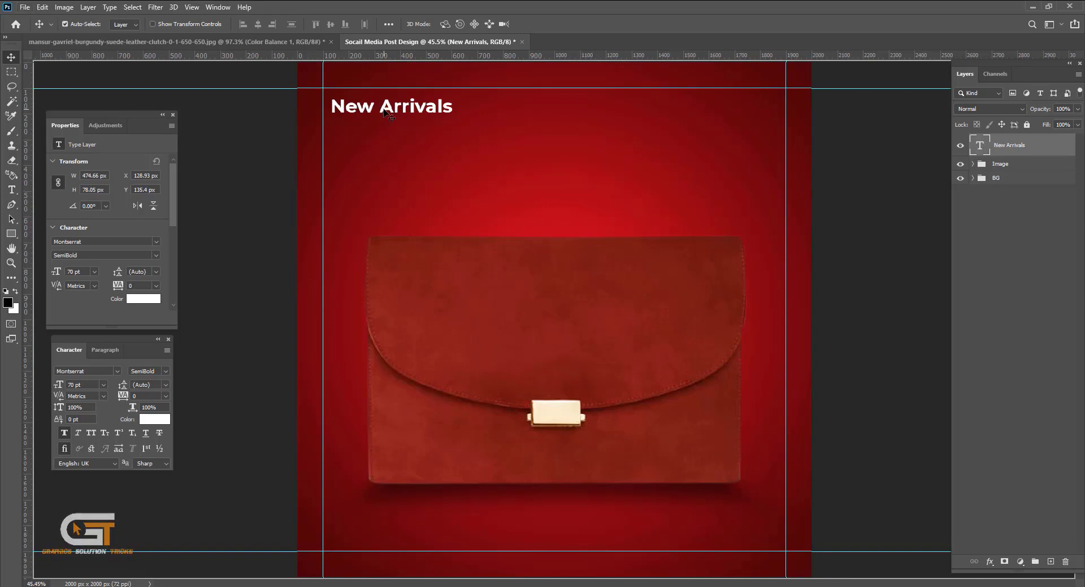
key("Left")
key("Left")
key("Left")
key("Left")
key("Left")
key("Left")
key("Left")
key("Left")
key("Left")
key("Up")
key("Up")
key("Up")
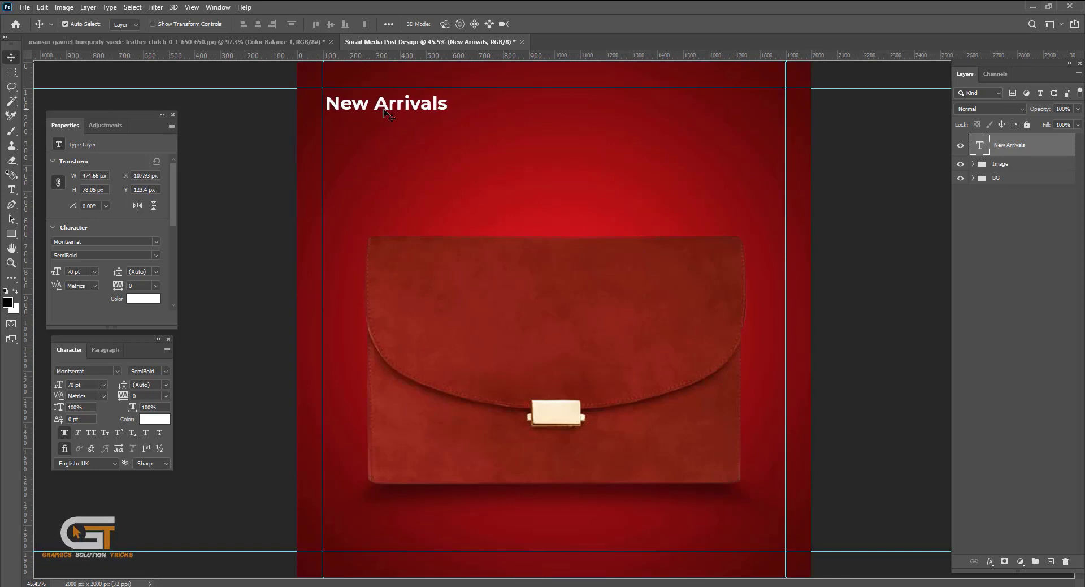
key("Up")
key("Up")
key("Up")
key("Left")
key("Left")
key("Left")
key("Up")
key("Up")
key("Up")
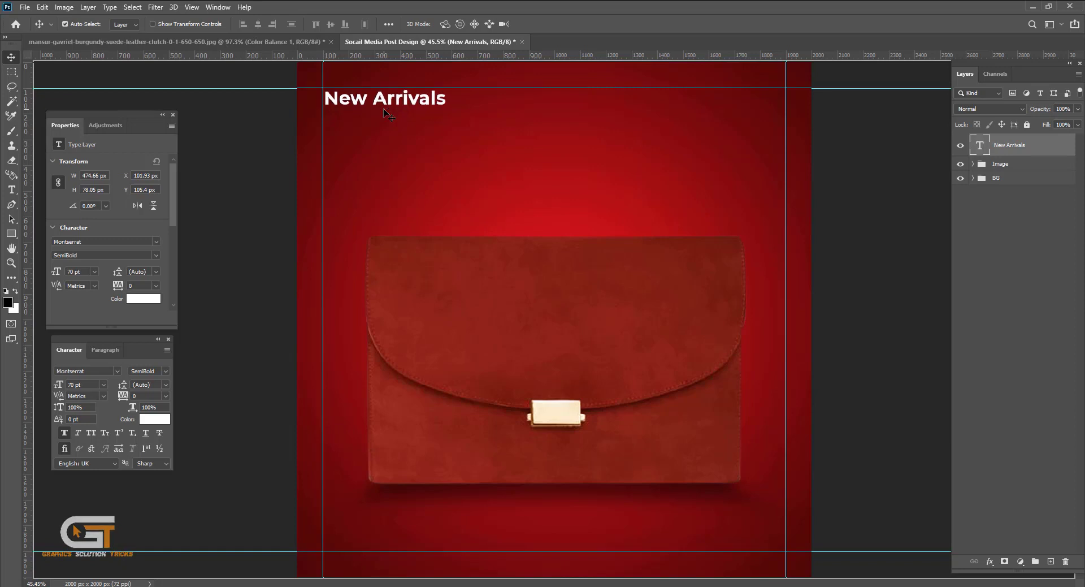
left_click_drag(384, 107, 383, 122)
- Change the copied line to 'big sale' in All Caps and enlarge it
double_click(383, 122)
key("ctrl+a")
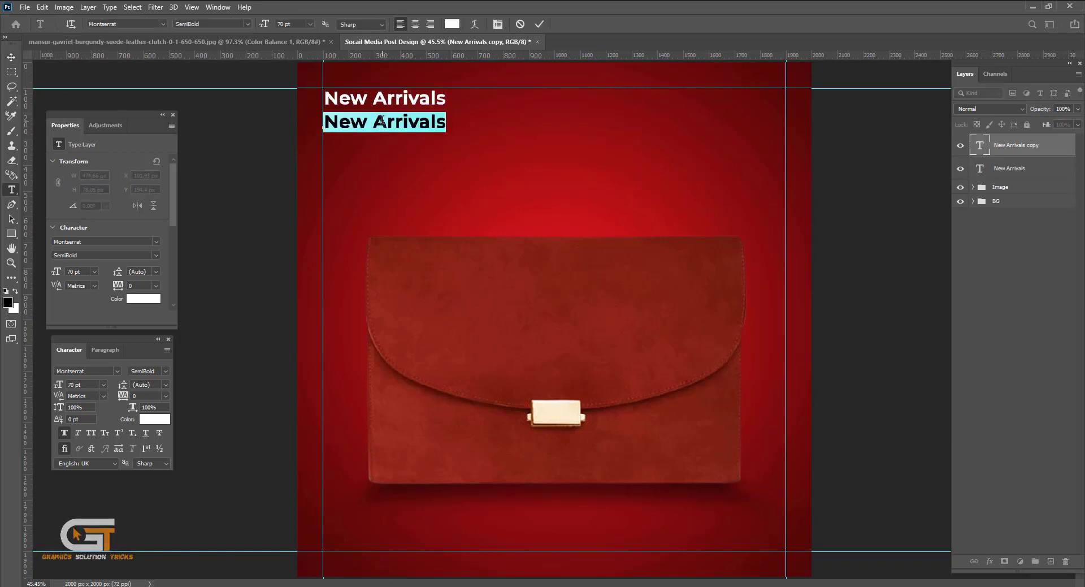
key("Left")
key("ctrl+a")
type("big sa")
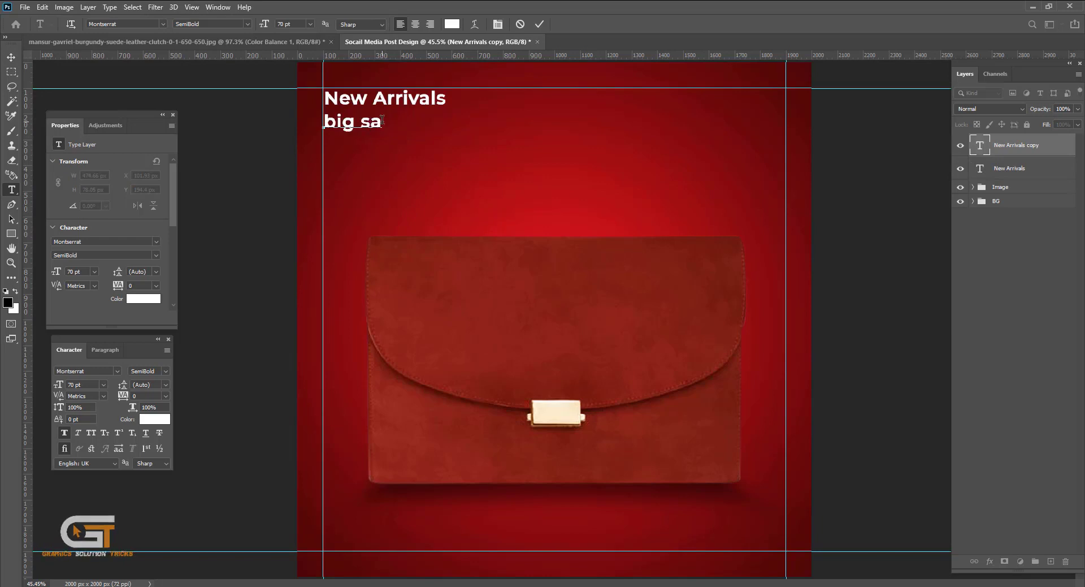
type("le")
double_click(383, 121)
key("ctrl+a")
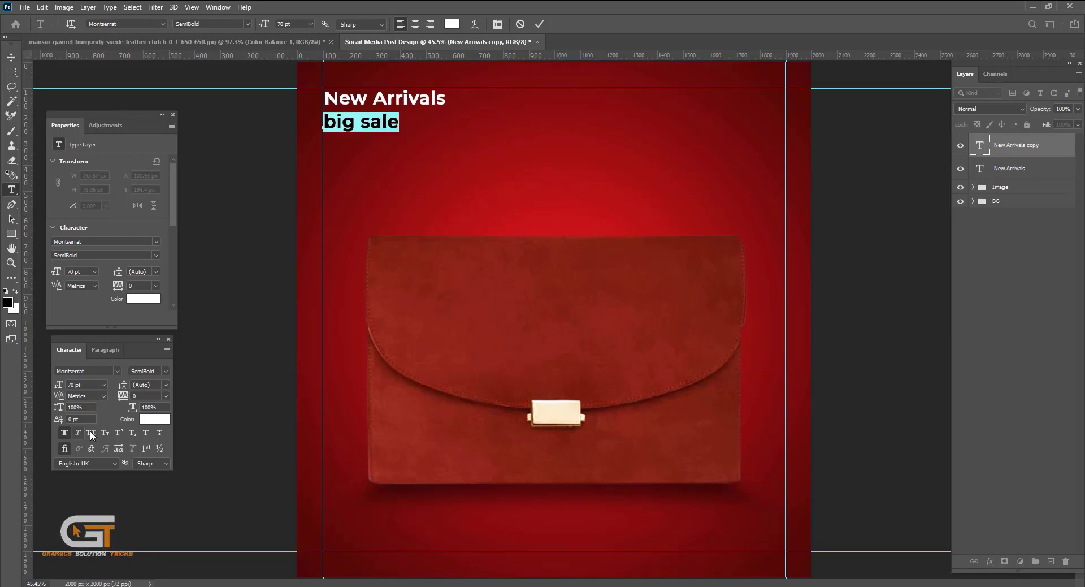
left_click(91, 433)
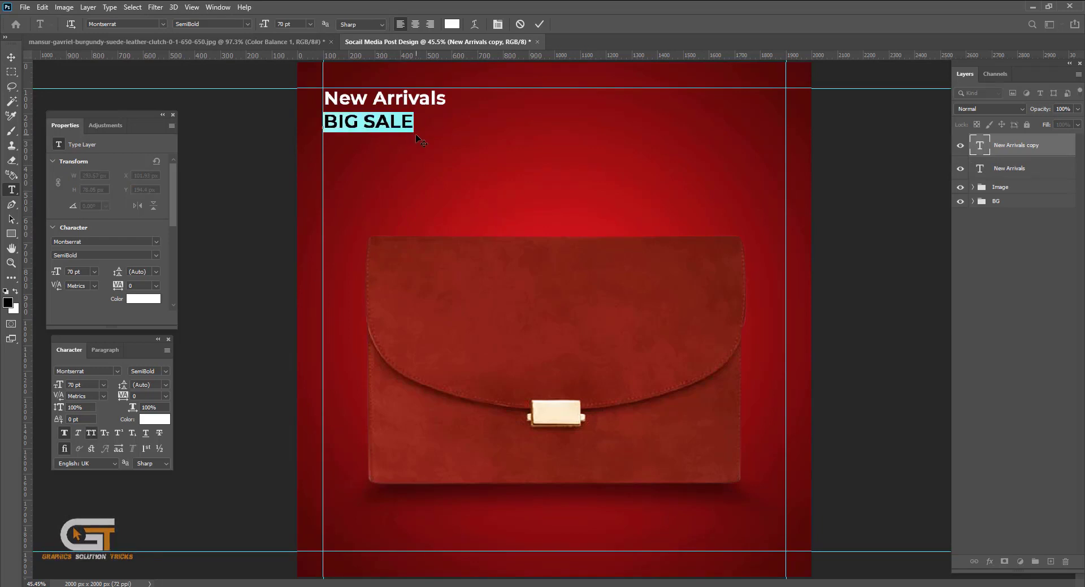
left_click_drag(416, 135, 477, 142)
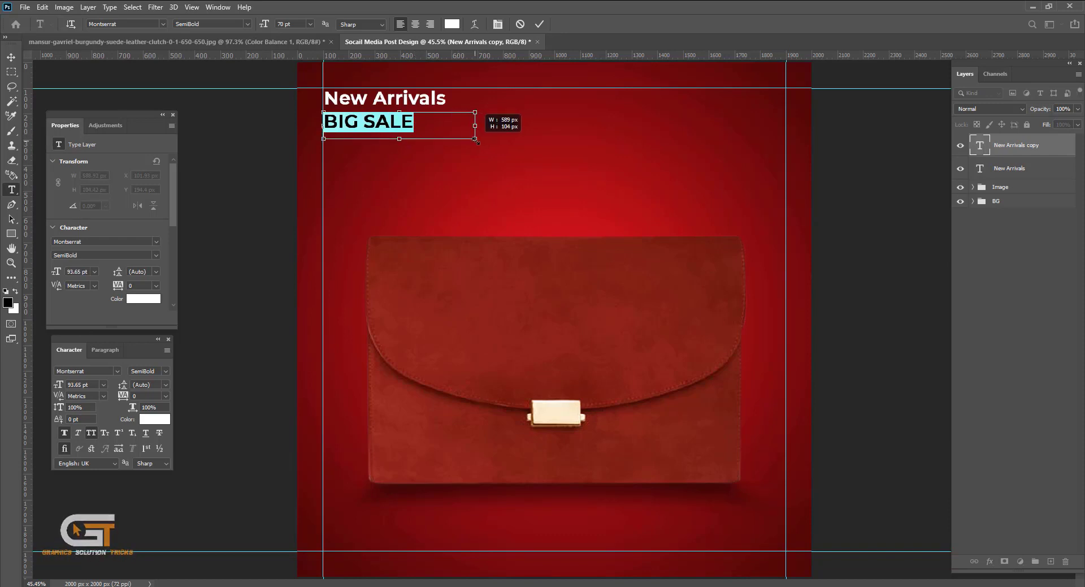
left_click(470, 144)
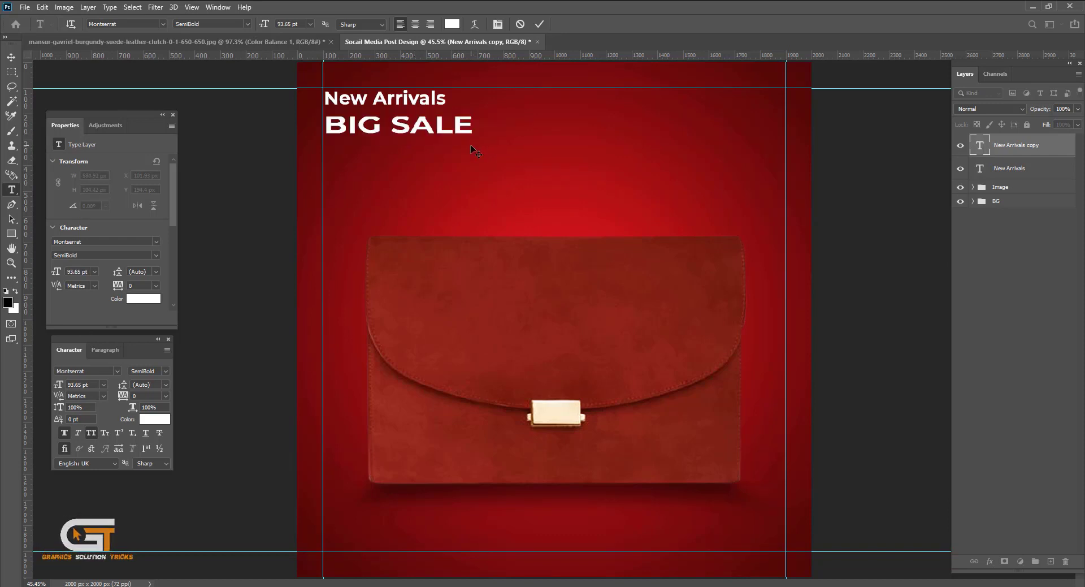
- Set the BIG SALE headline to Montserrat ExtraBold and commit the edit
triple_click(416, 129)
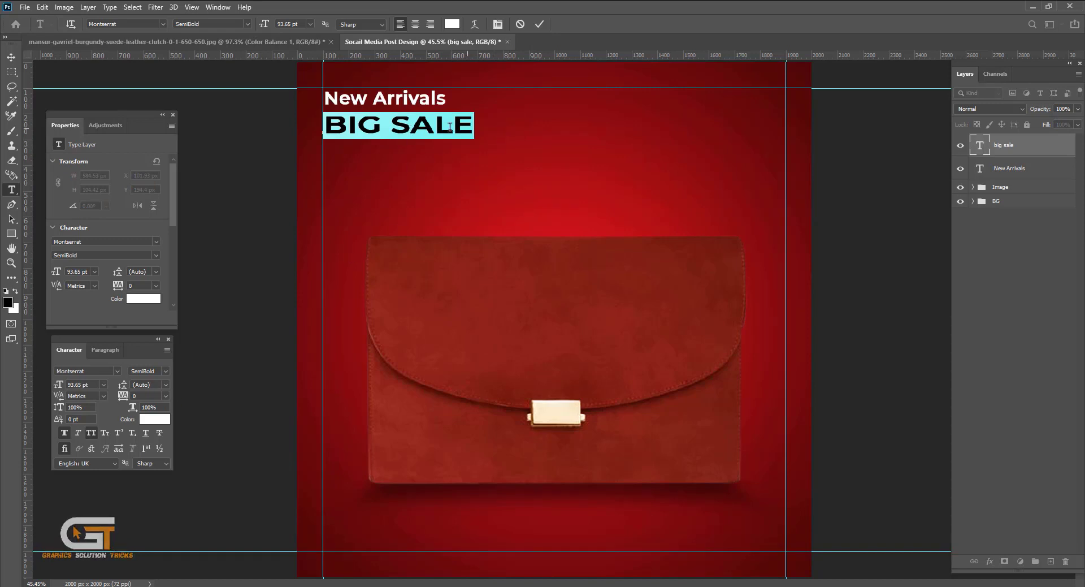
left_click(452, 125)
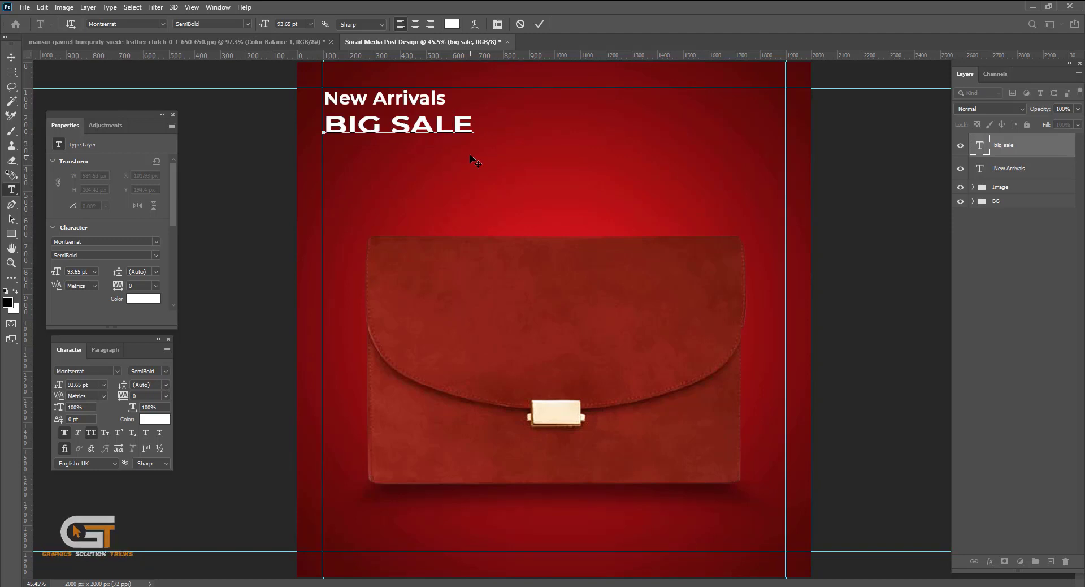
triple_click(432, 124)
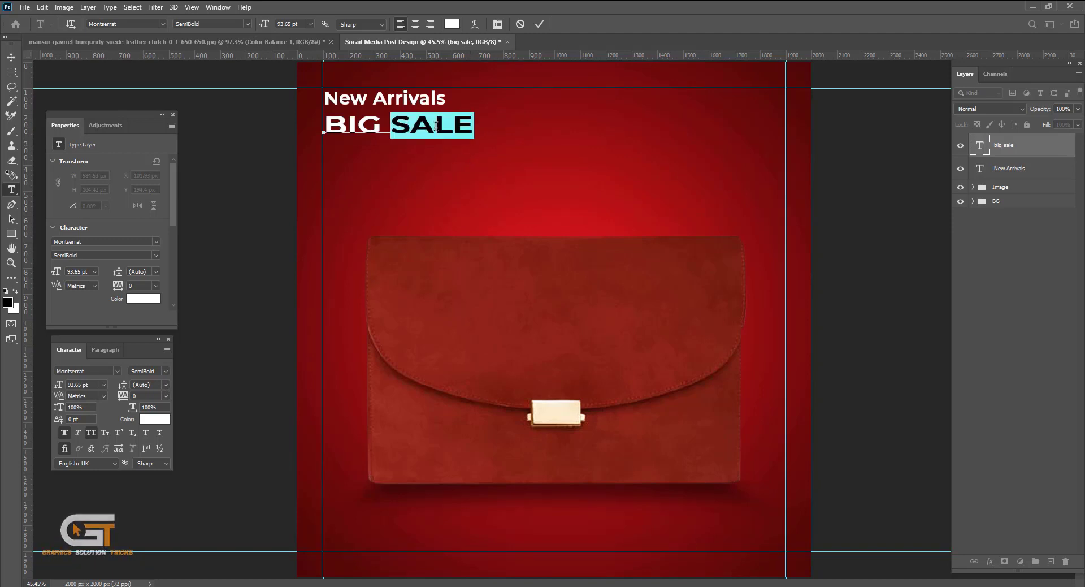
left_click(165, 371)
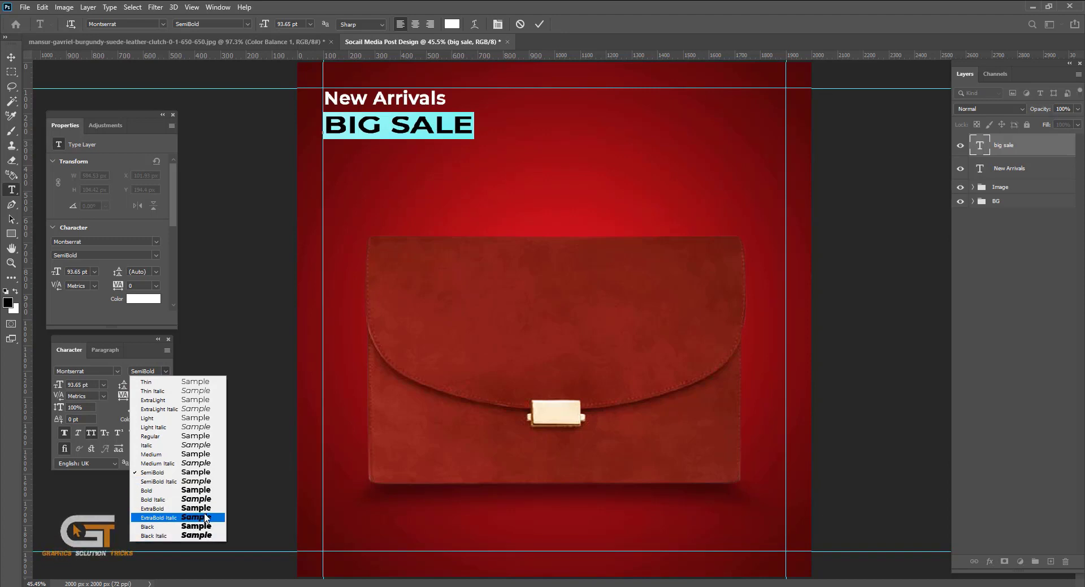
left_click(206, 509)
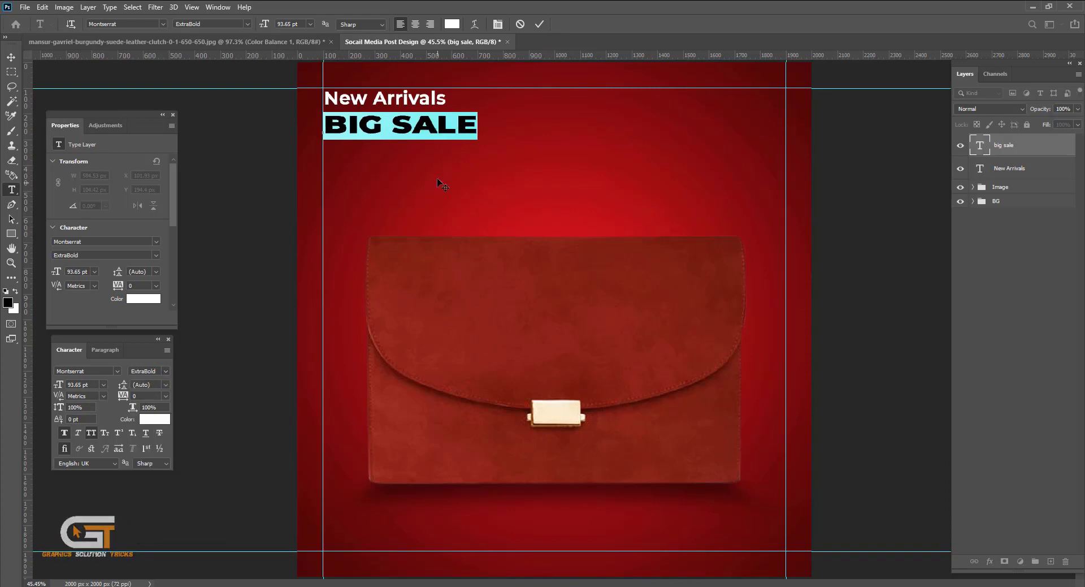
left_click(1037, 168)
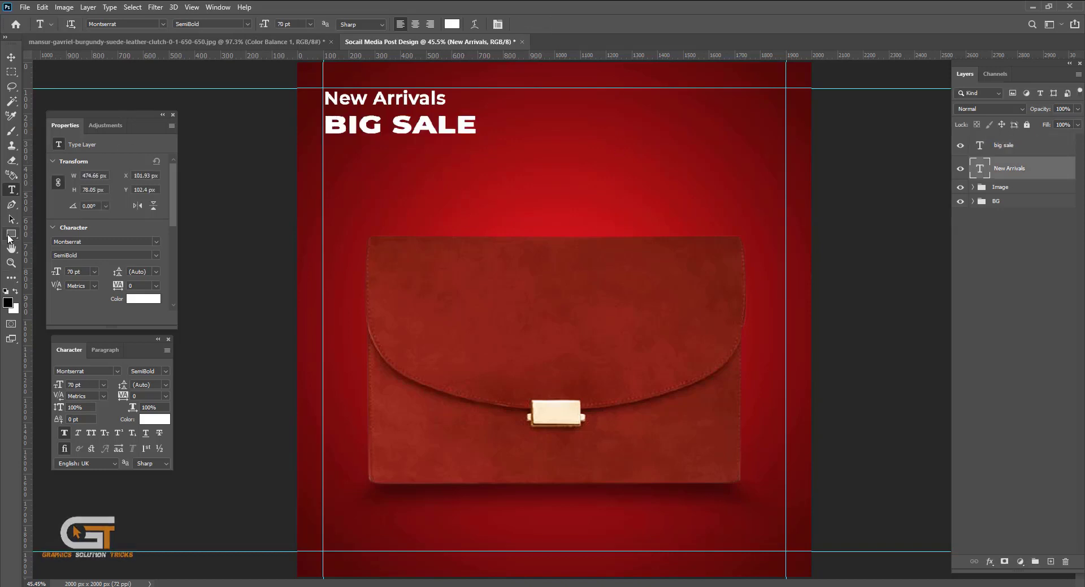
left_click(11, 234)
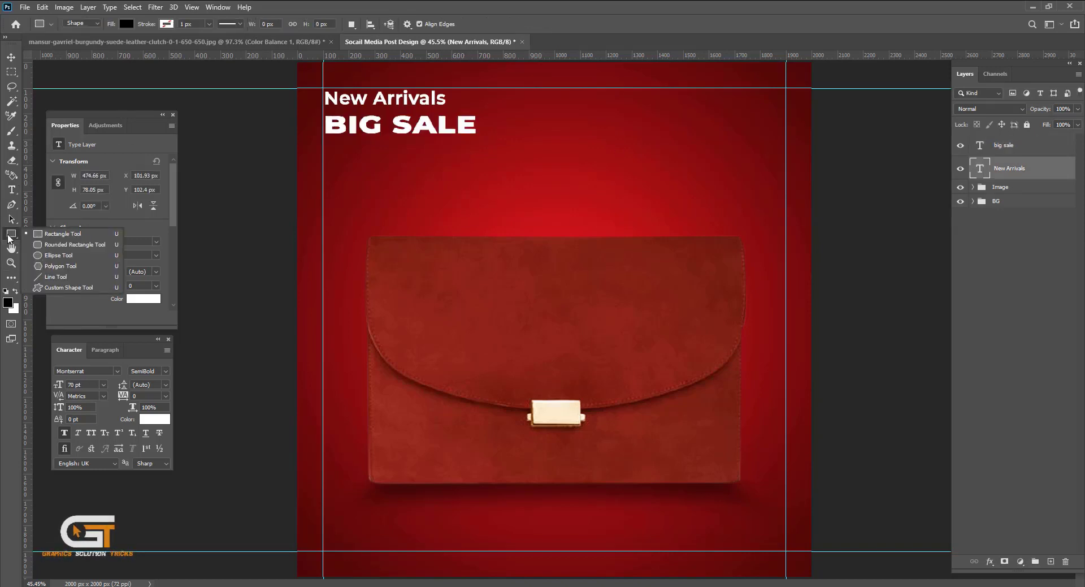
- Draw a gold rounded rectangle, about 419 by 100 px, below BIG SALE and nudge it up
left_click(63, 246)
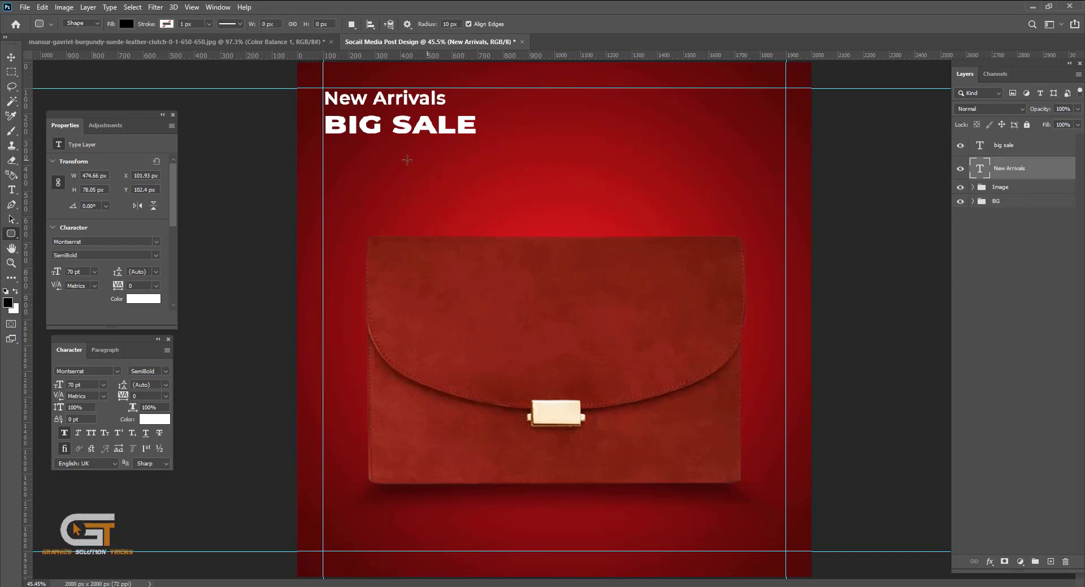
left_click_drag(323, 156, 411, 178)
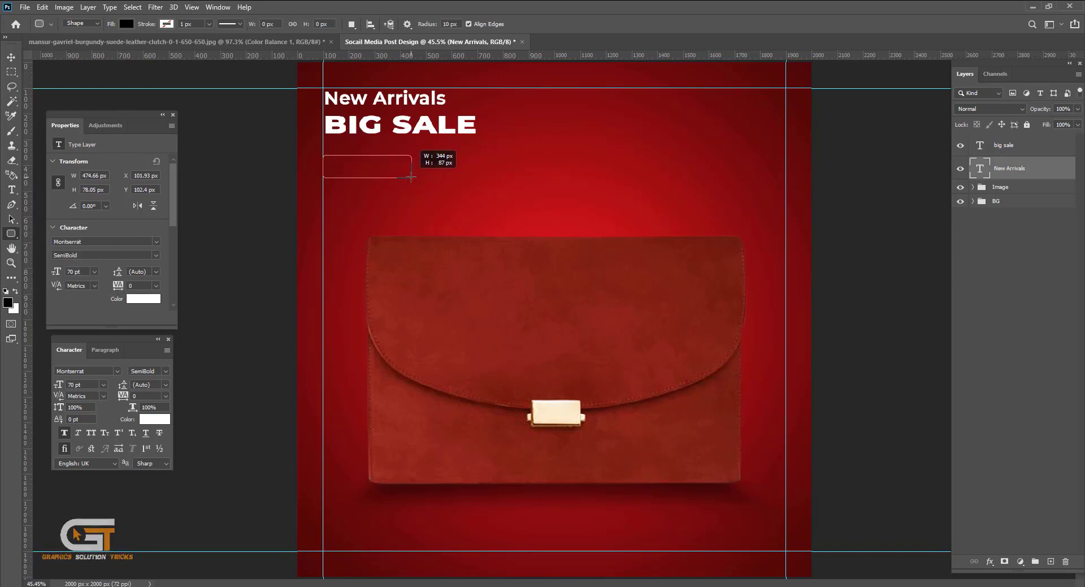
left_click_drag(412, 177, 431, 178)
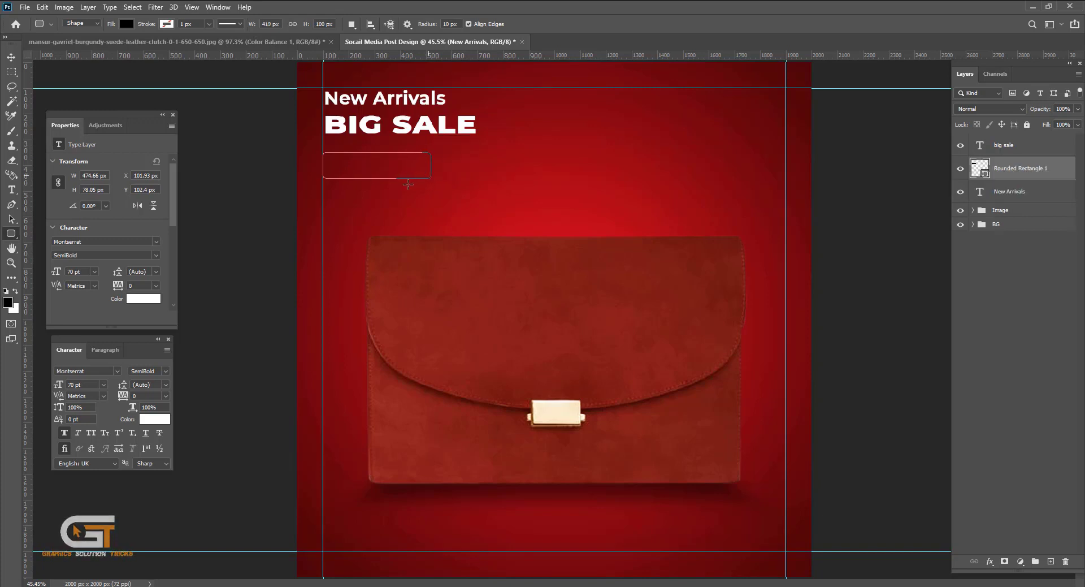
left_click(126, 23)
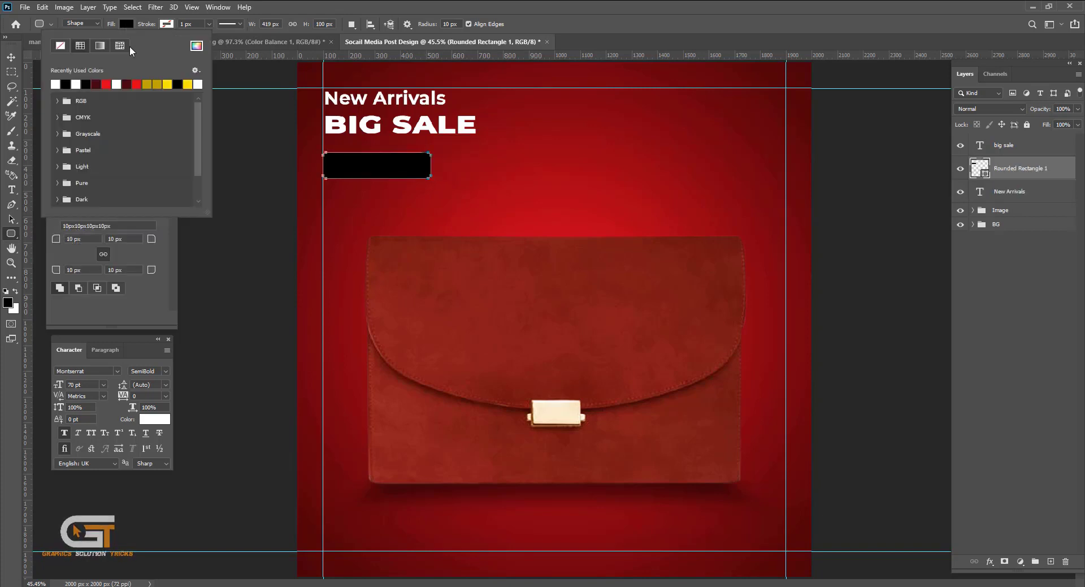
left_click(147, 83)
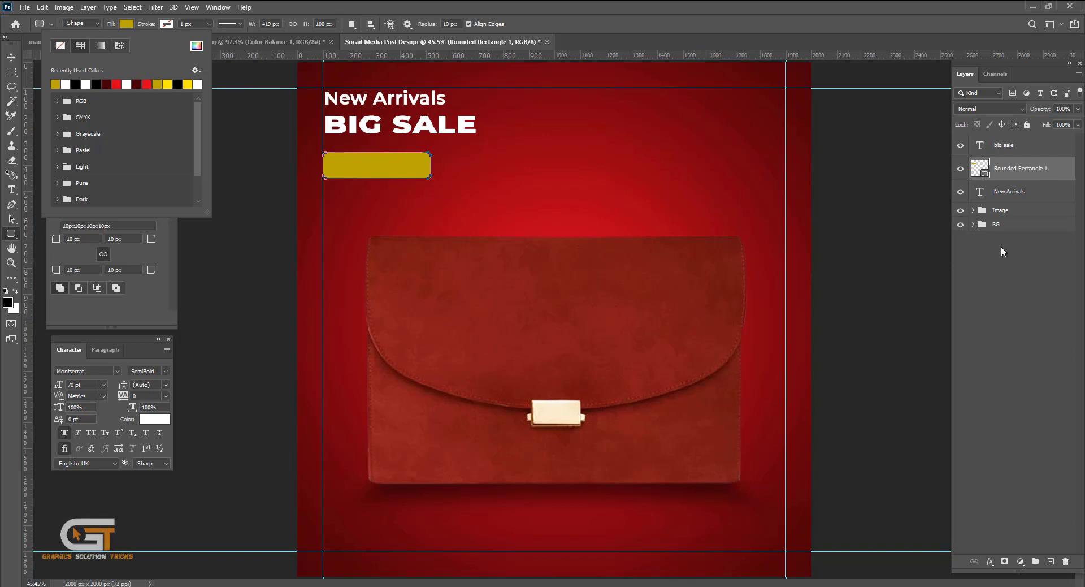
left_click(1029, 174)
key("v")
key("Up")
key("Up")
key("Up")
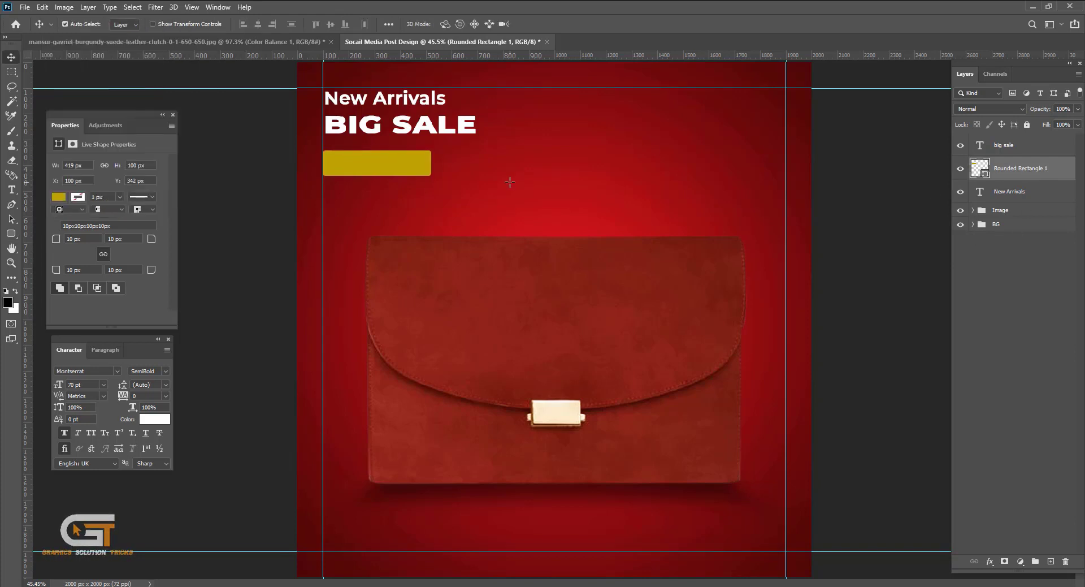
key("Up")
key("Up")
key("Up")
- Duplicate the New Arrivals text onto the gold rectangle and retype it as 'Order Now'
left_click_drag(381, 103, 387, 162)
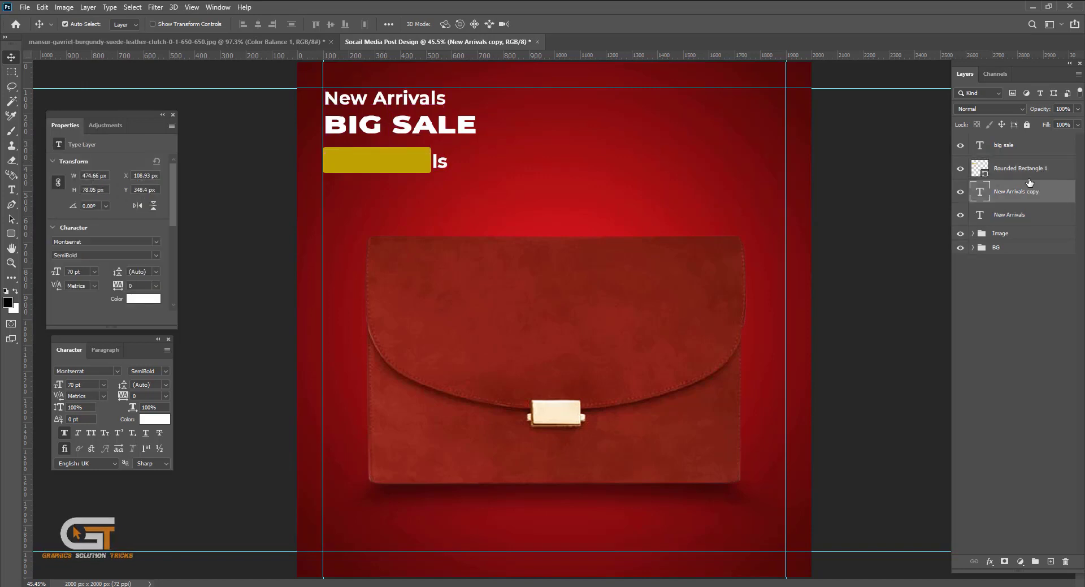
left_click_drag(1020, 163, 1038, 193)
left_click(1021, 169)
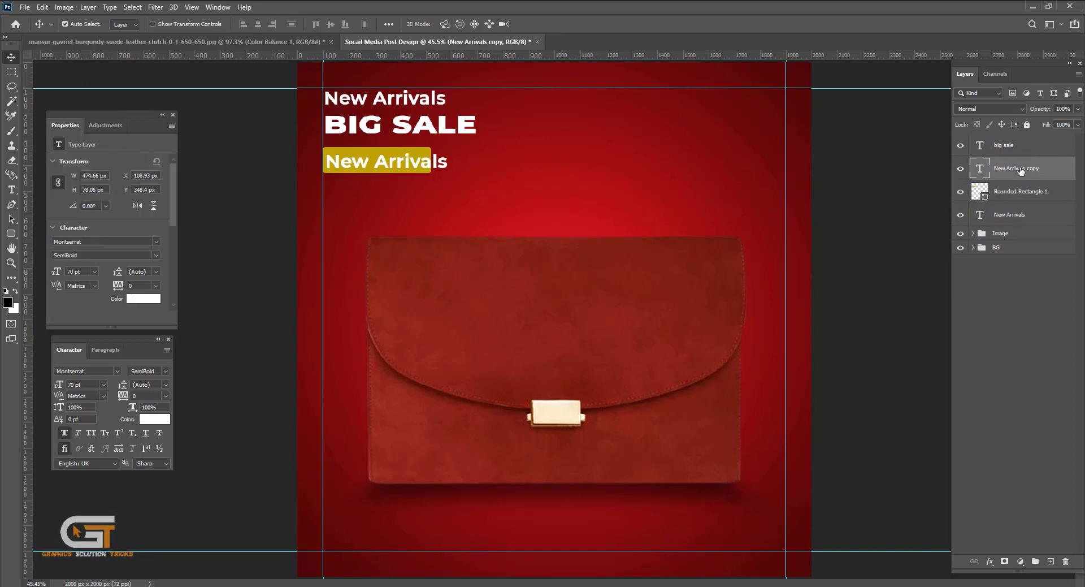
double_click(378, 162)
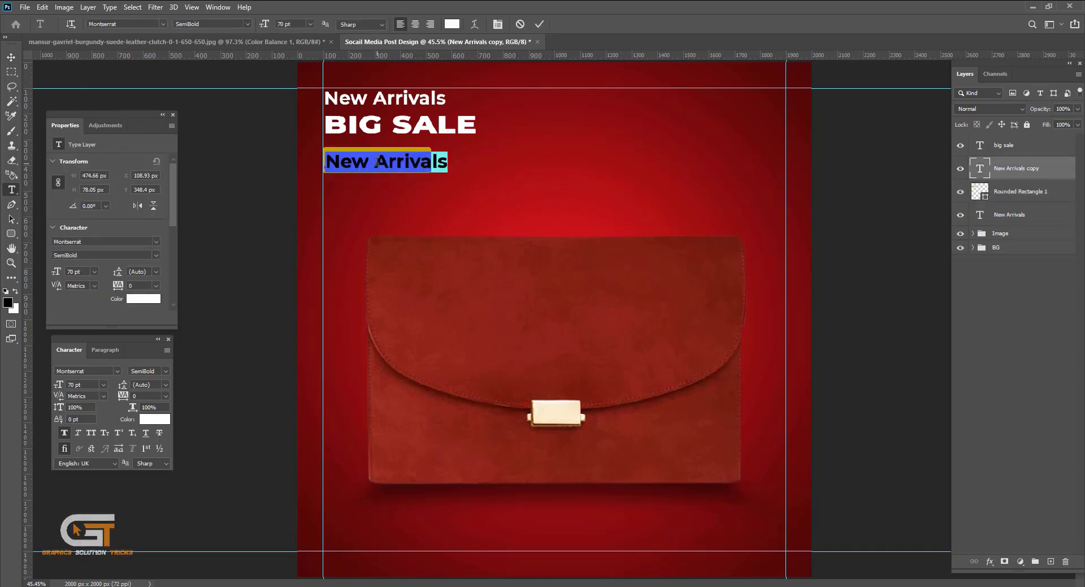
type("Order")
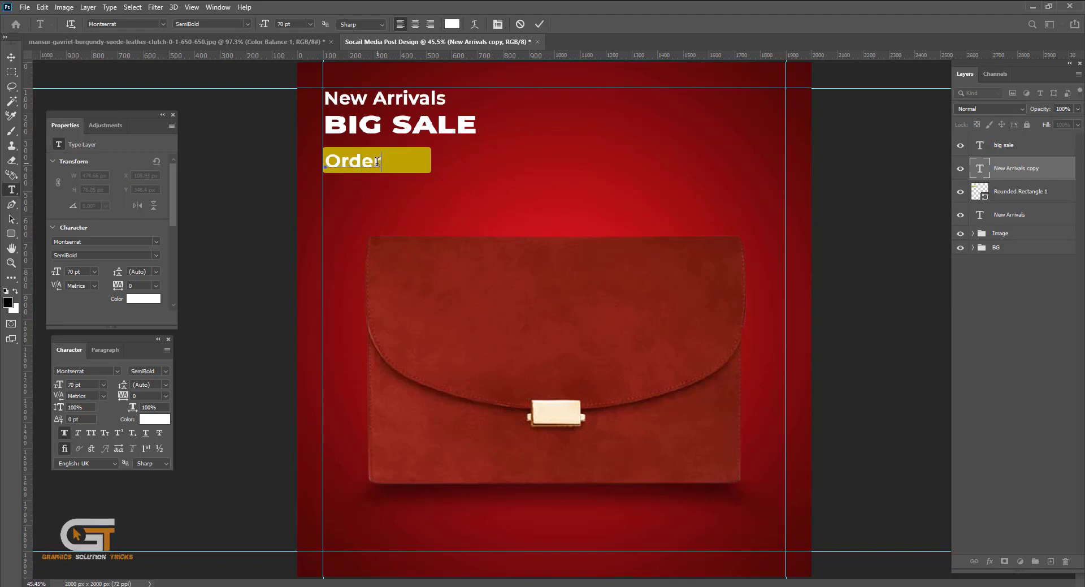
type(" Now")
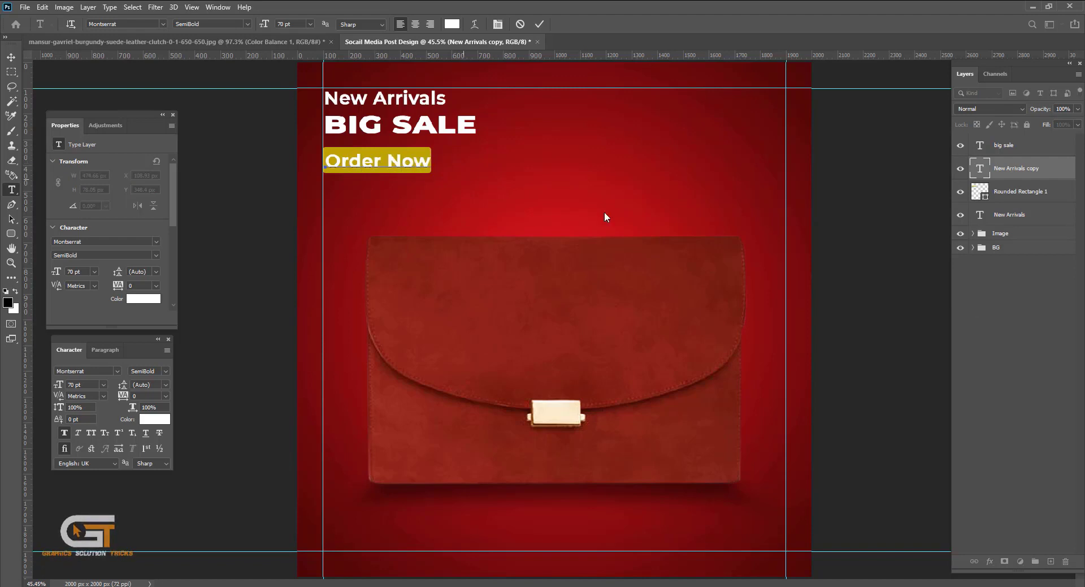
left_click(995, 269)
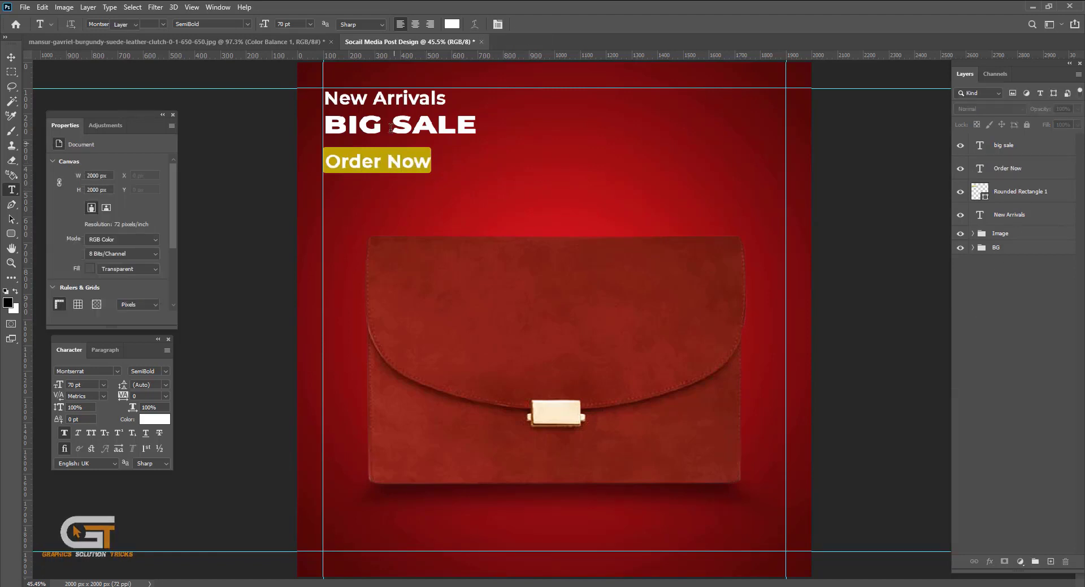
- Align Order Now with the left guide and nudge the whole button upward
key("v")
left_click_drag(392, 161, 395, 174)
left_click(1019, 192, "shift")
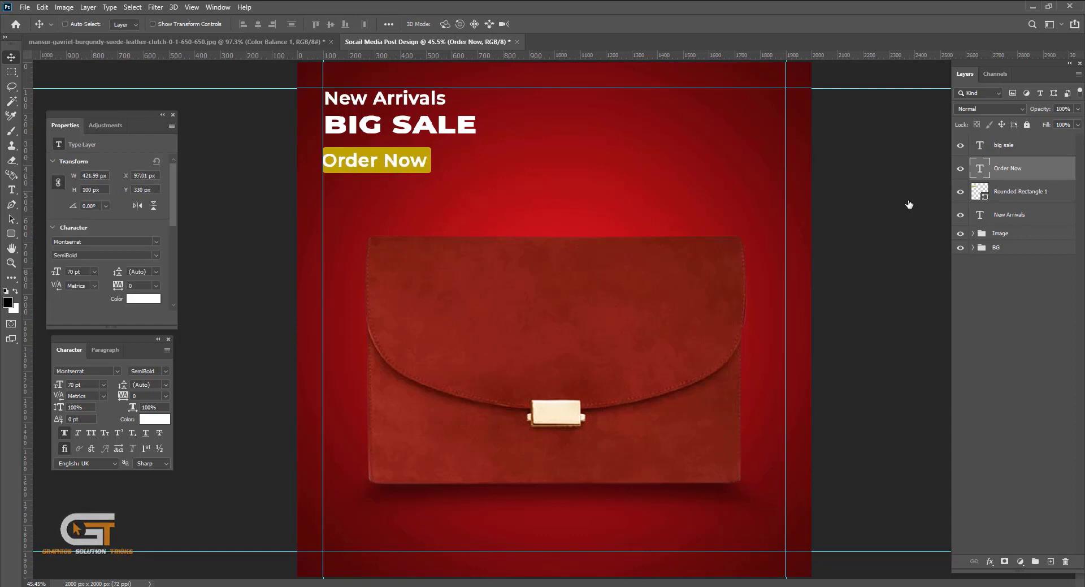
key("Up")
key("Up")
key("Up")
key("Up")
key("Up")
key("Up")
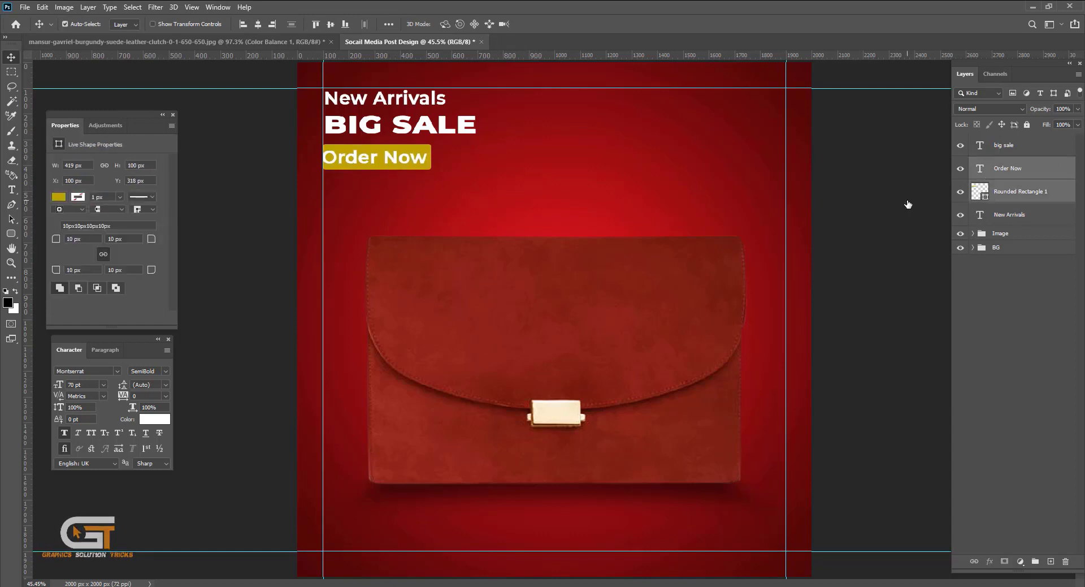
key("Up")
key("Up")
key("Up")
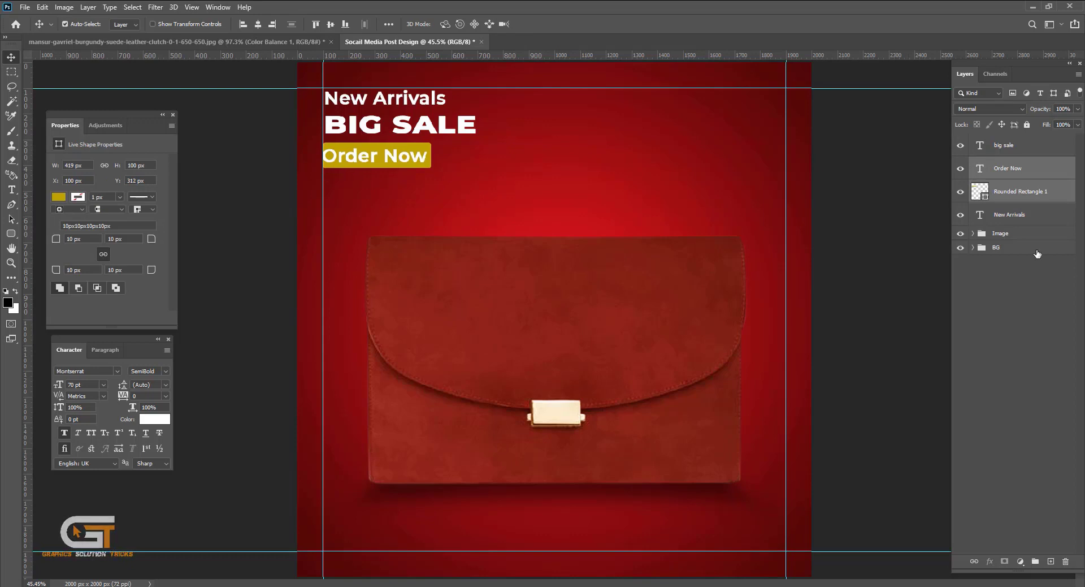
left_click(425, 102)
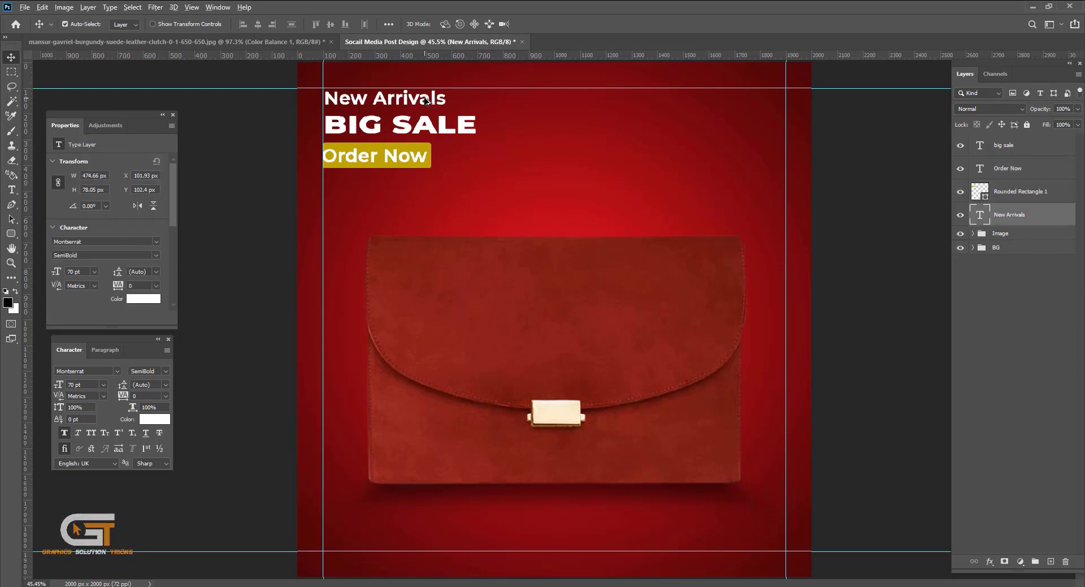
left_click_drag(425, 102, 427, 181)
key("Down")
key("Down")
key("Down")
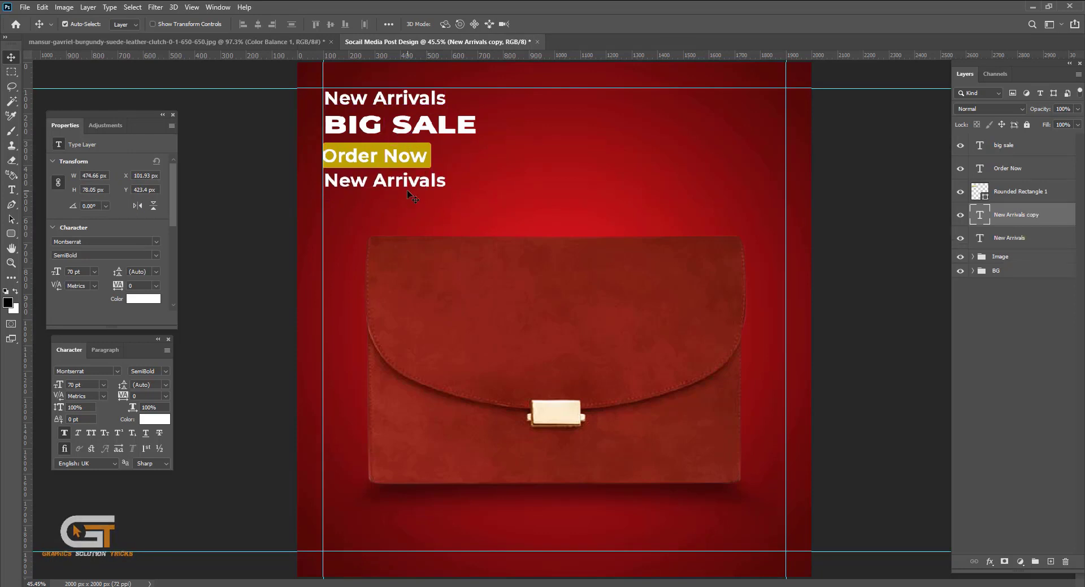
key("t")
double_click(394, 180)
left_click(394, 180)
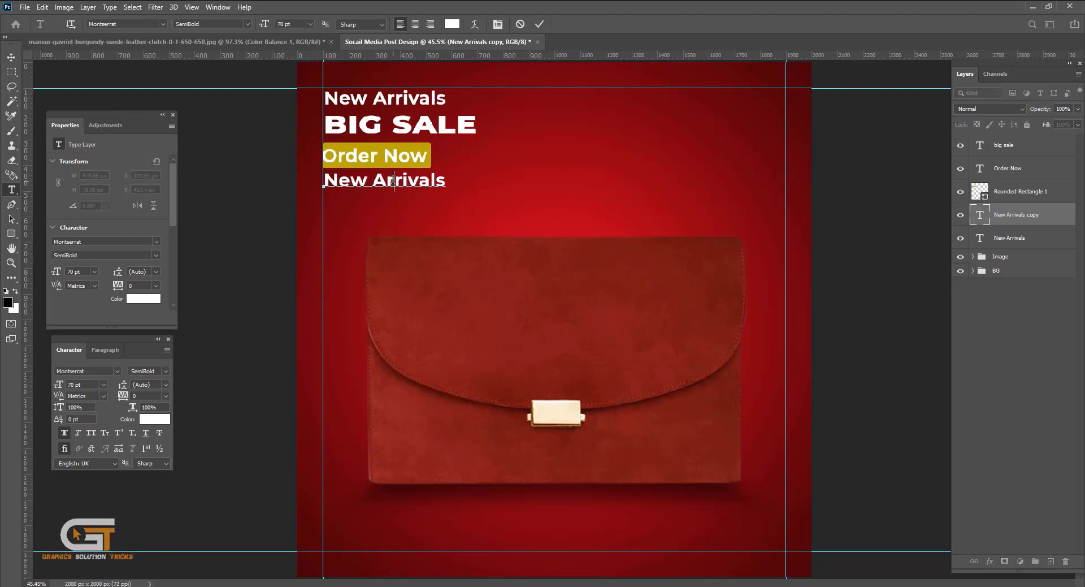
triple_click(393, 179)
type("www")
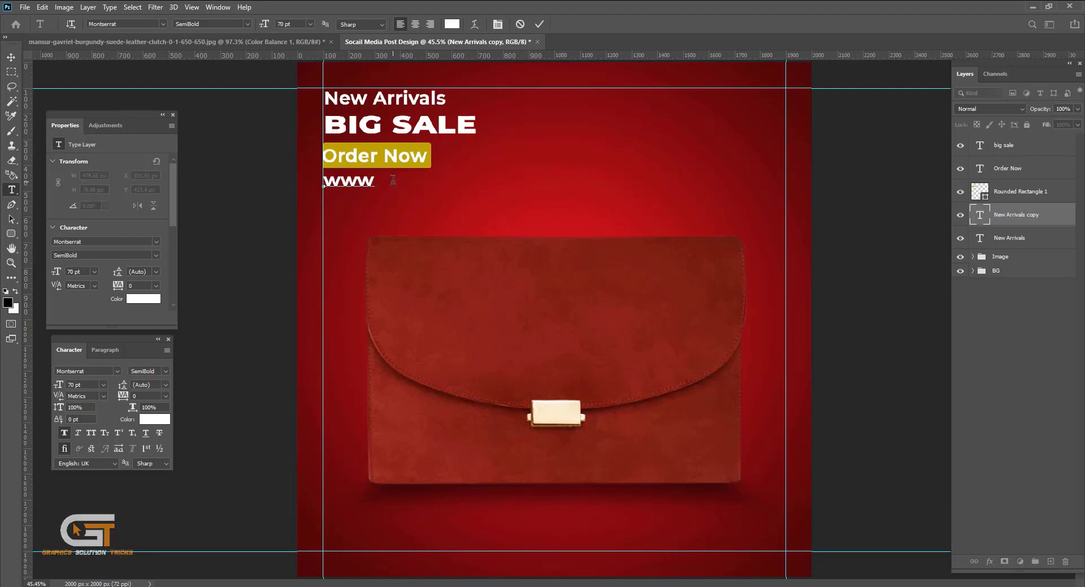
type(".your")
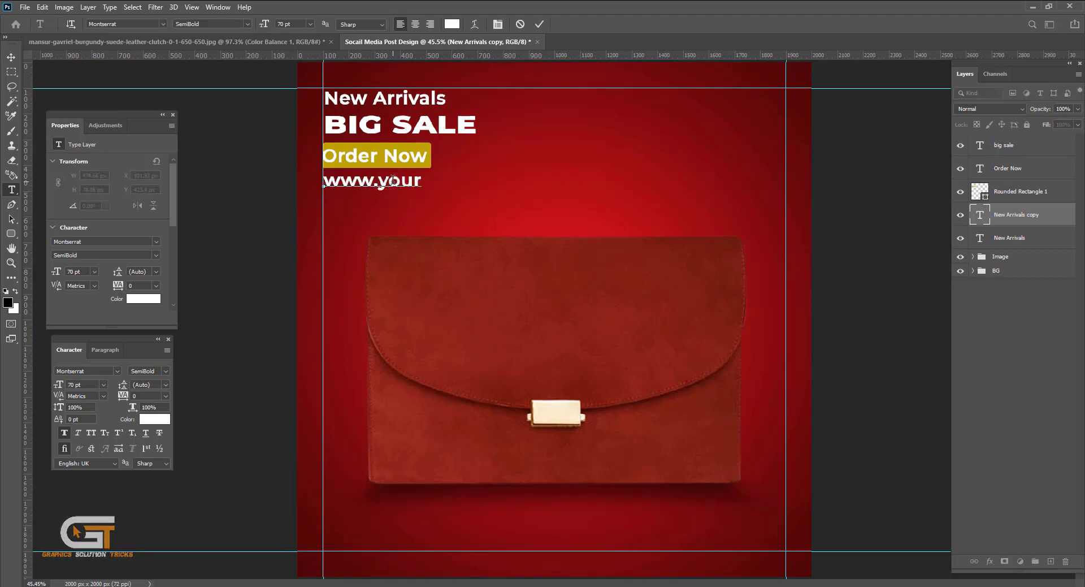
type("site.c")
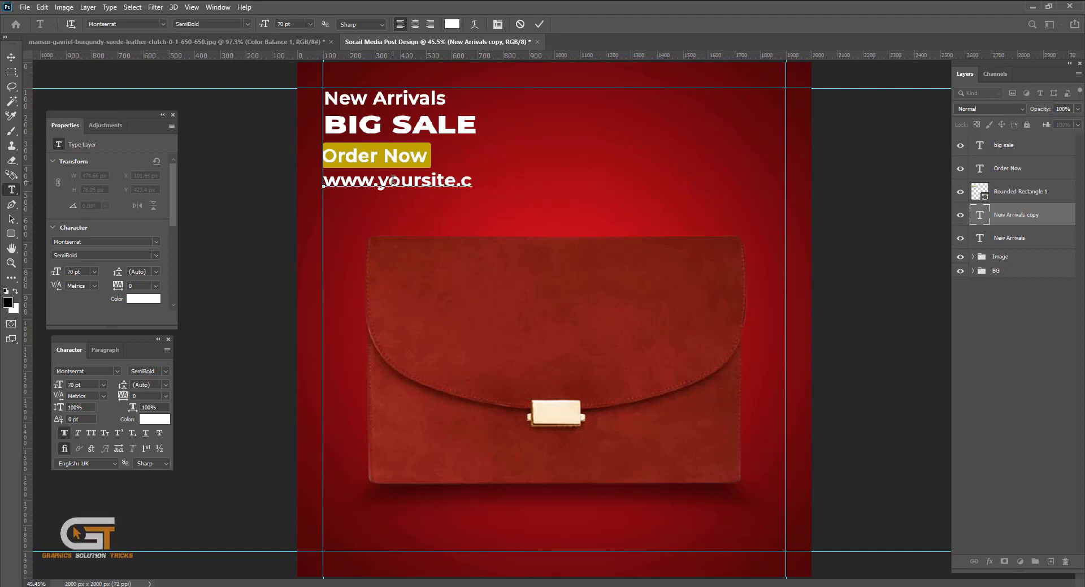
type("om")
triple_click(455, 182)
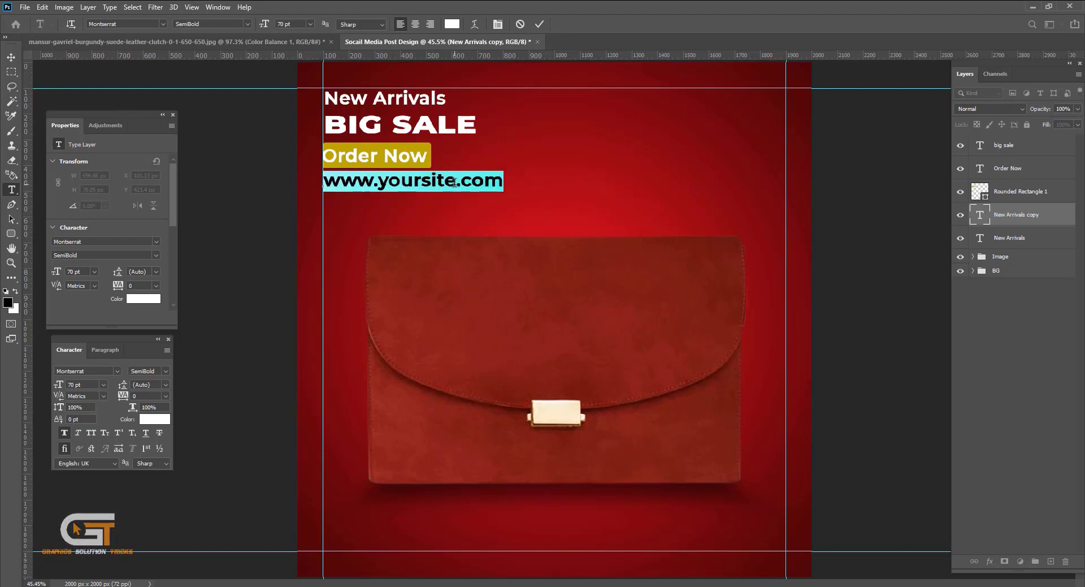
left_click(166, 371)
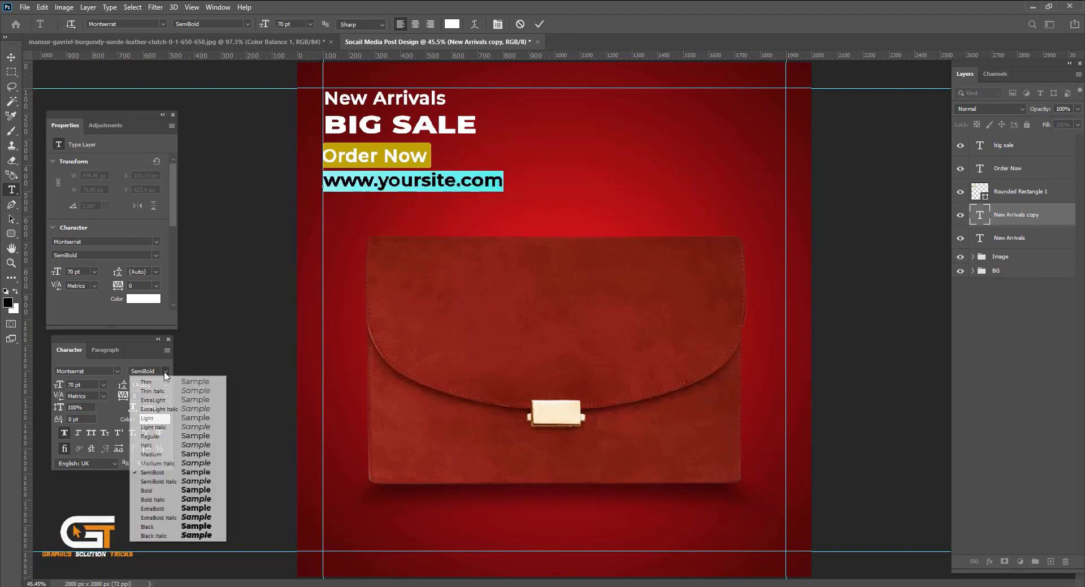
left_click(205, 394)
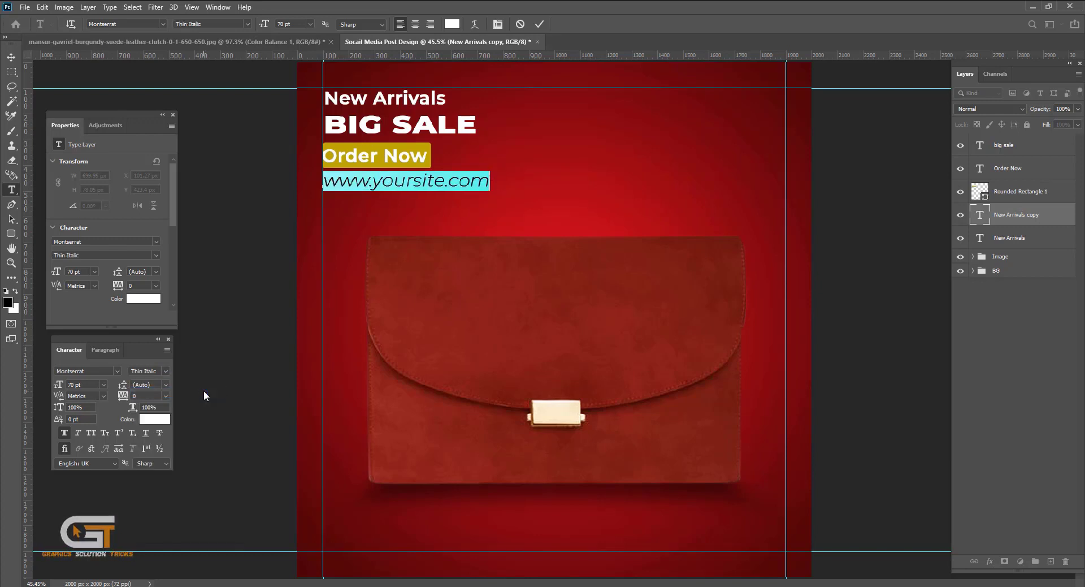
left_click(1066, 197)
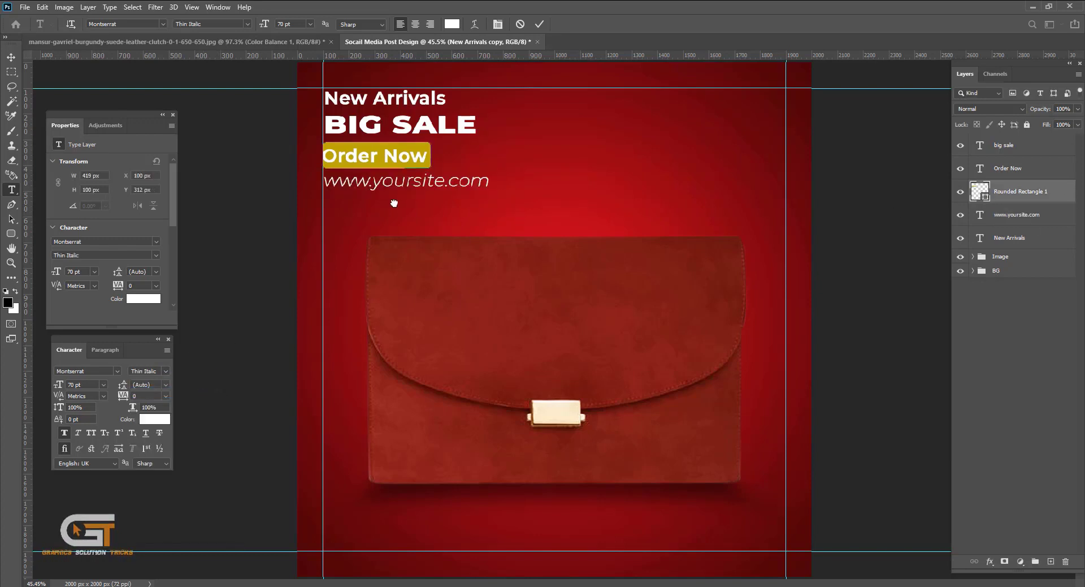
key("v")
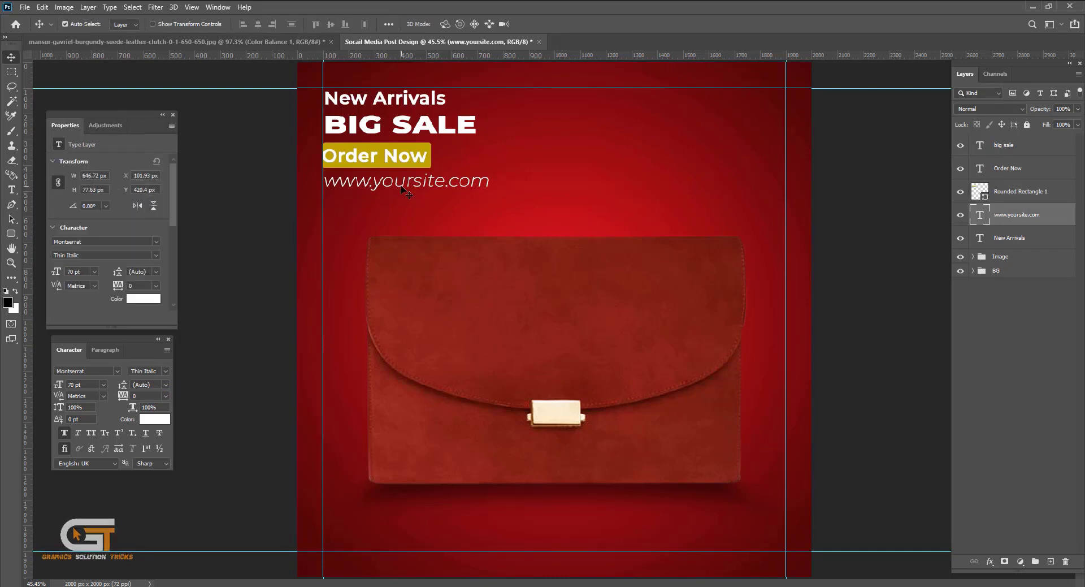
key("t")
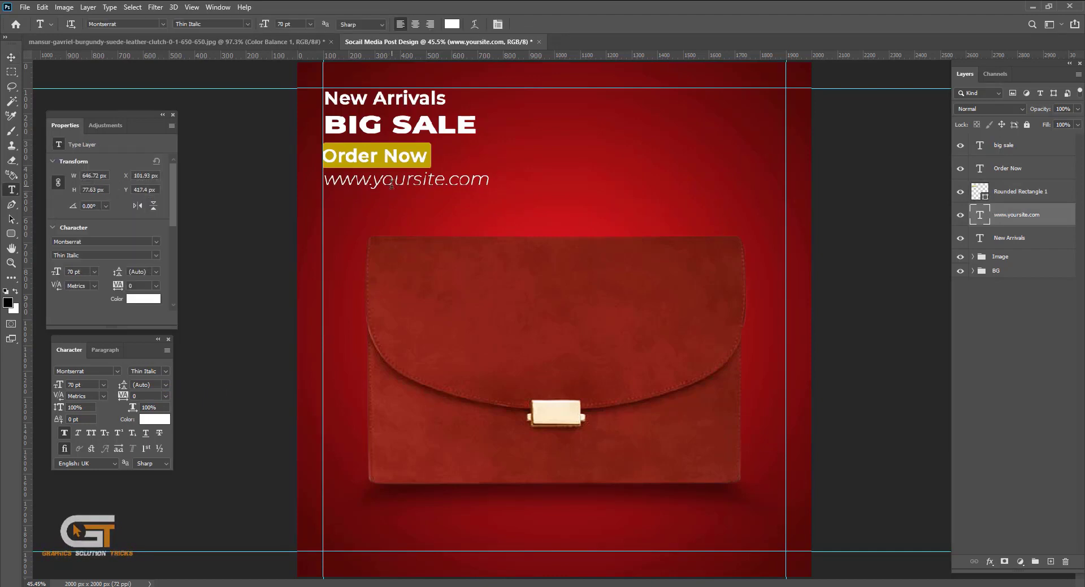
triple_click(389, 157)
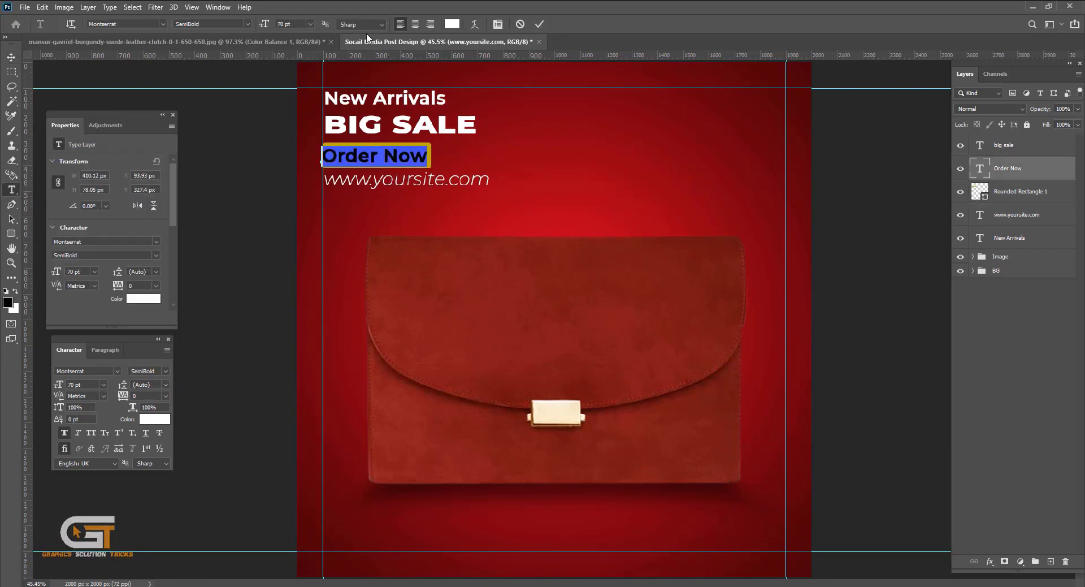
- Colour the Order Now text black (000000) and delete the space between the words
left_click(154, 418)
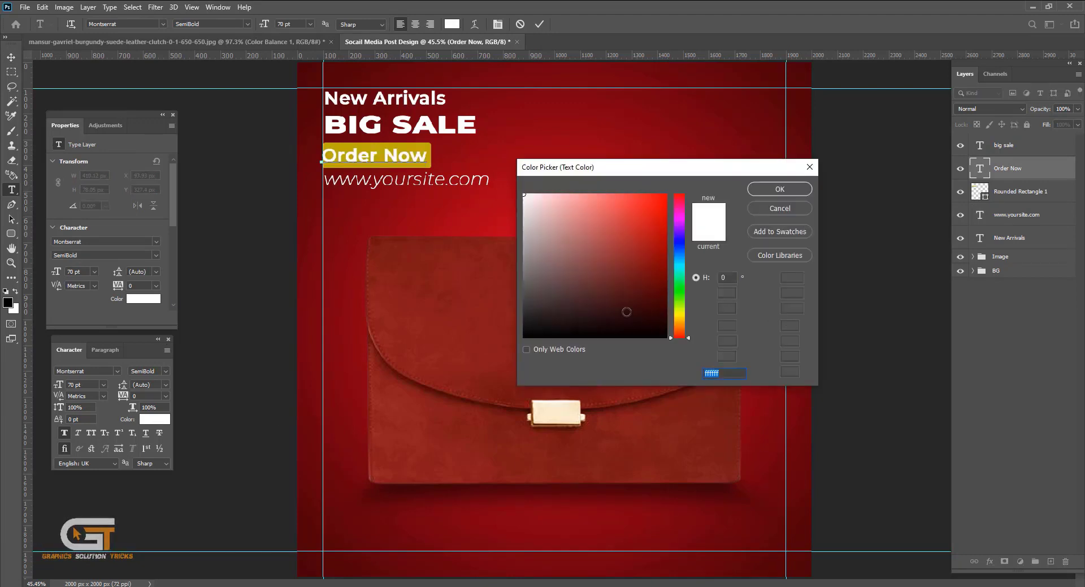
type("000000")
key("Return")
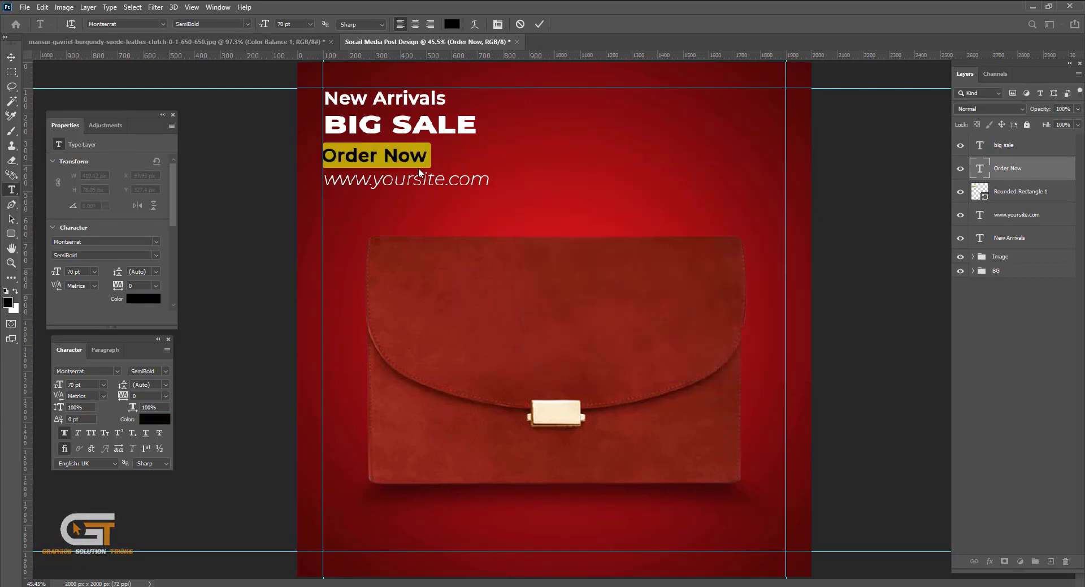
left_click(387, 163)
key("BackSpace")
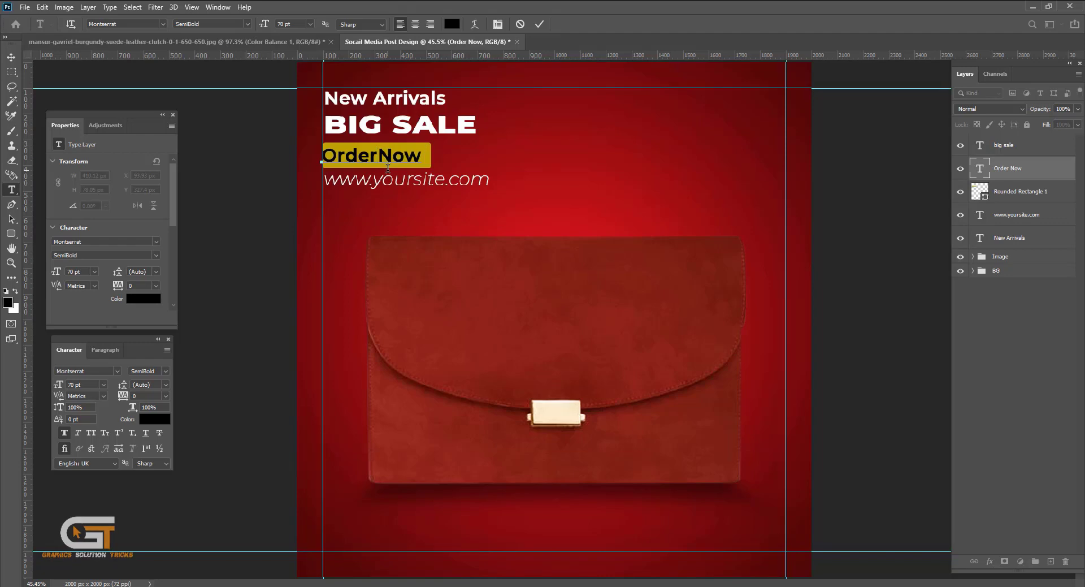
left_click(993, 327)
scroll(439, 223, "down", 2)
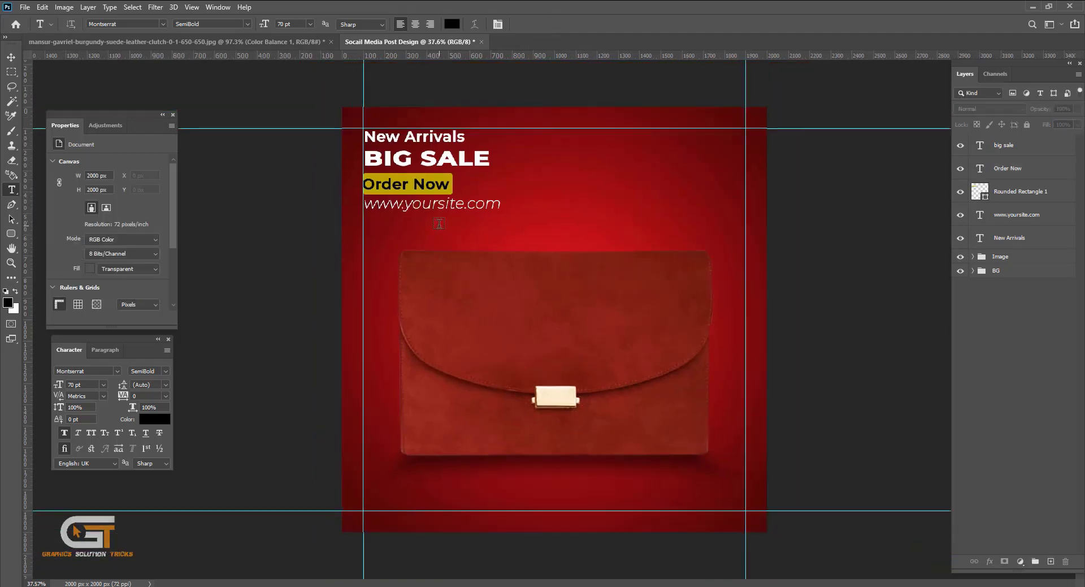
scroll(439, 223, "up", 1)
scroll(436, 209, "up", 1)
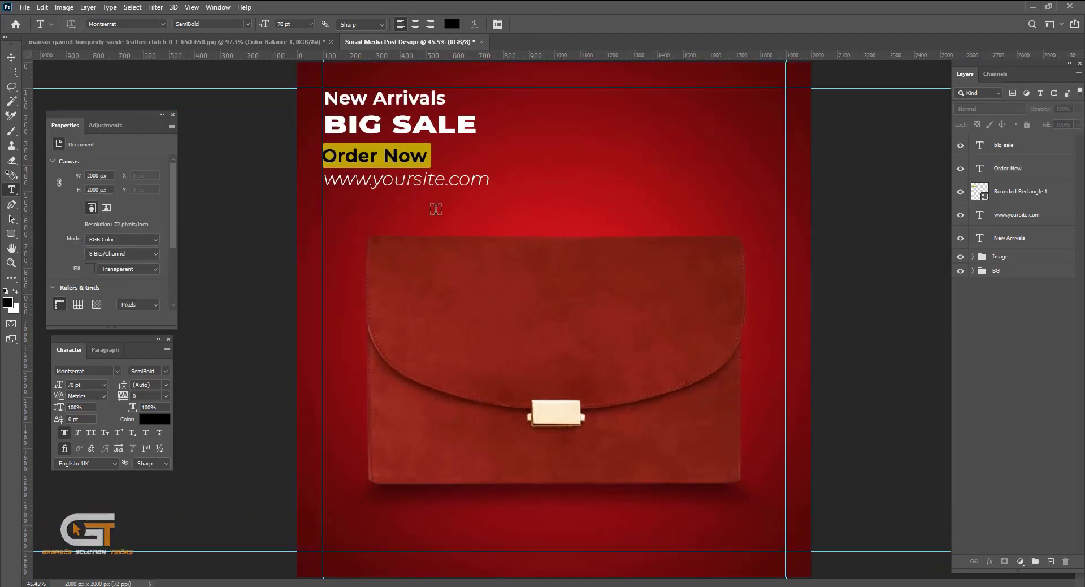
key("v")
left_click(436, 183)
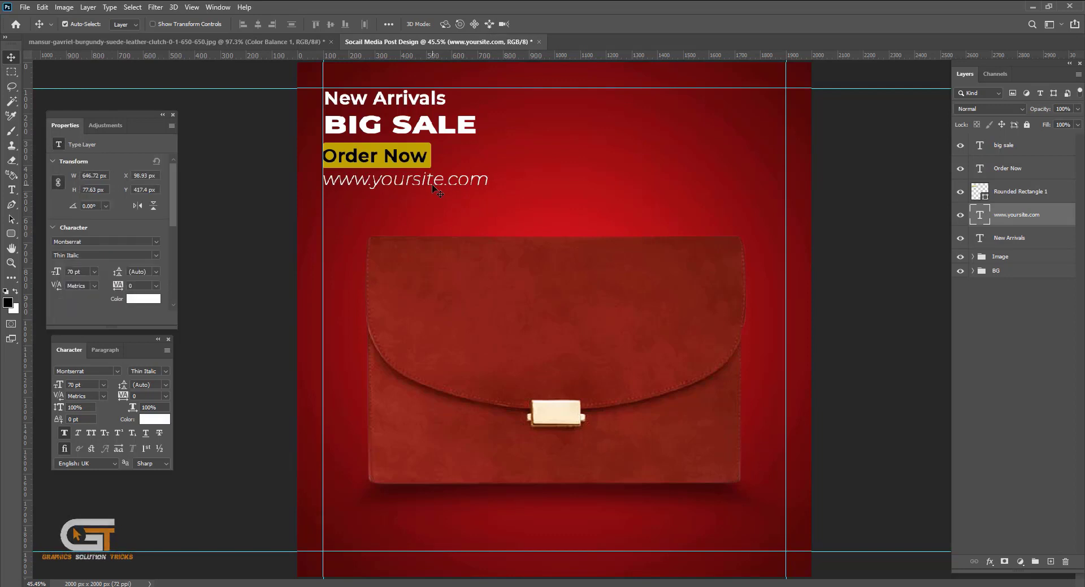
scroll(433, 186, "down", 1)
key("t")
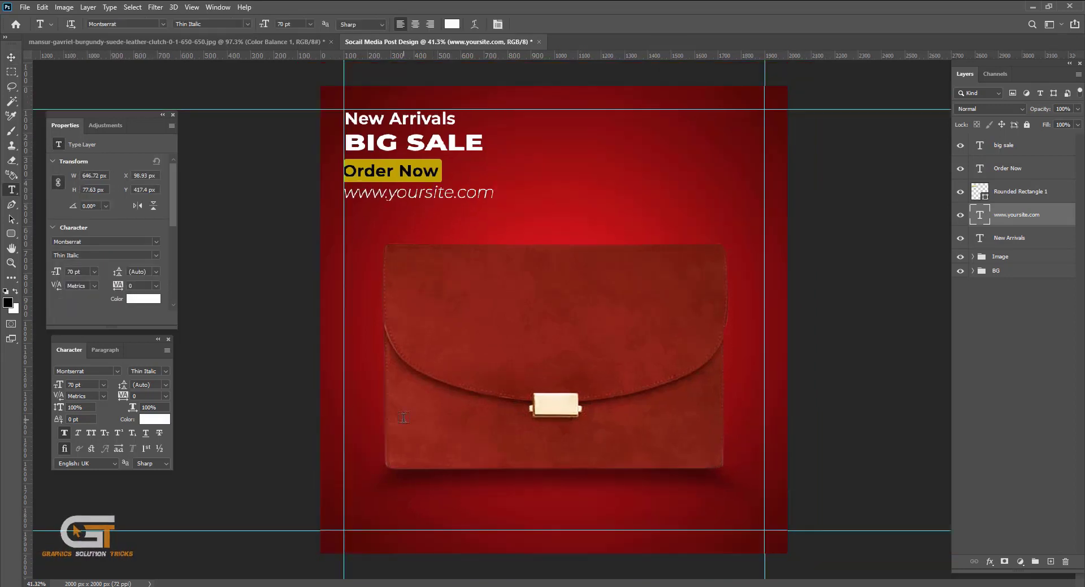
key("ctrl+plus")
key("v")
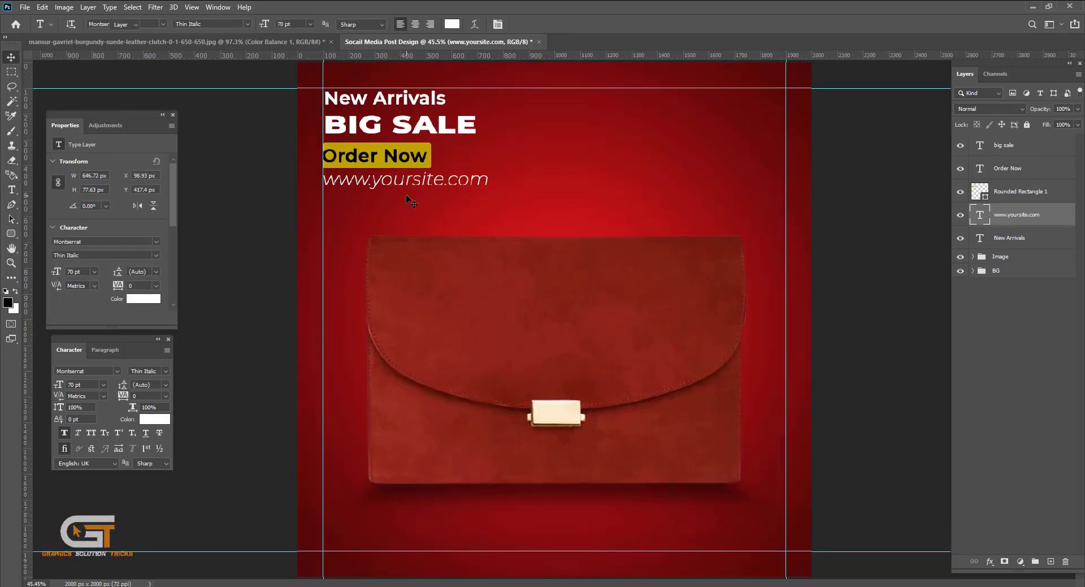
left_click_drag(410, 179, 414, 196)
left_click_drag(413, 443, 408, 516)
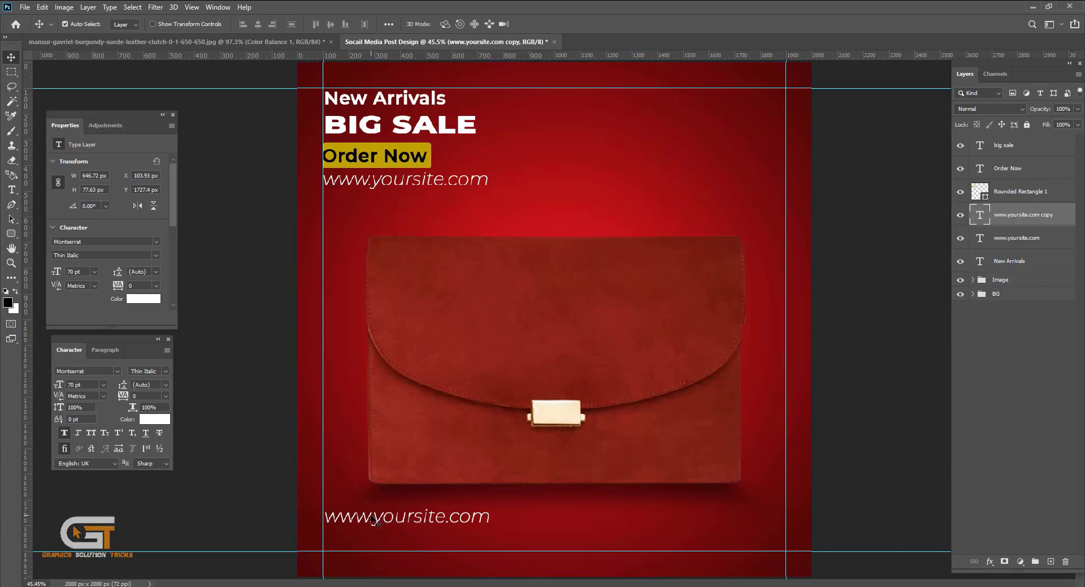
double_click(377, 517)
triple_click(377, 517)
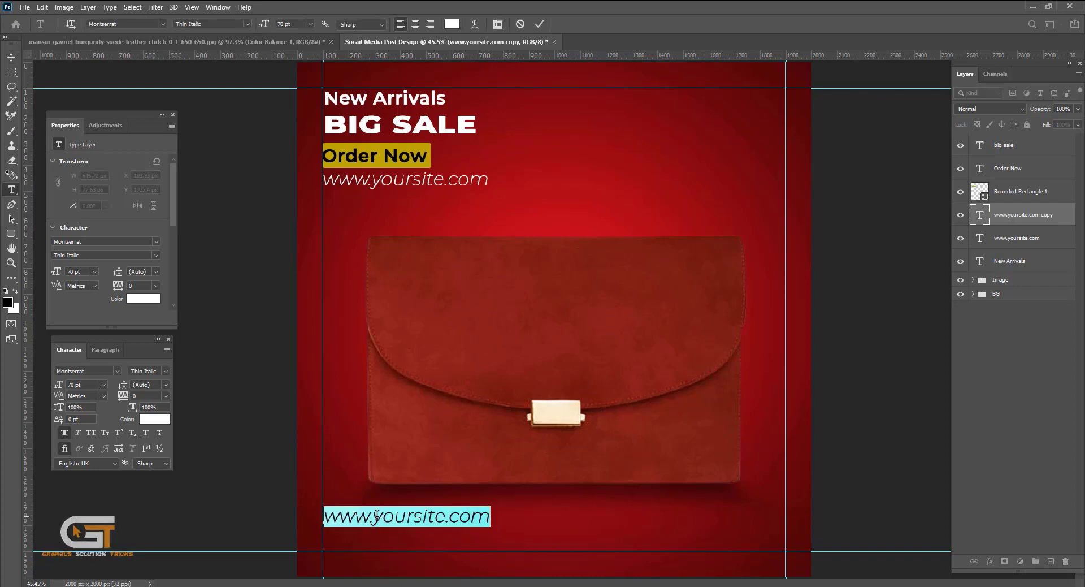
type("cal")
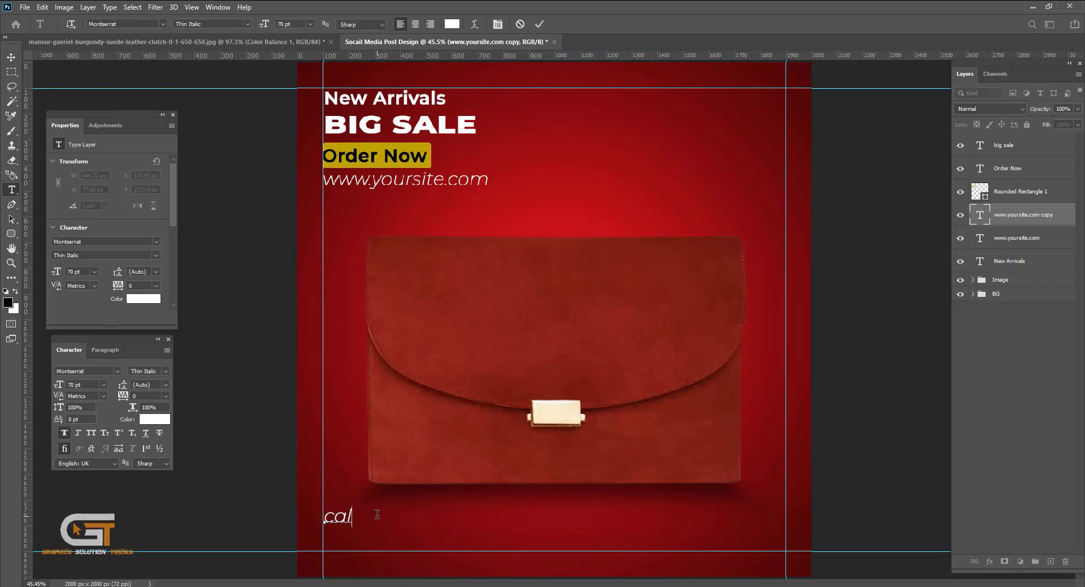
type("l")
key("ctrl+a")
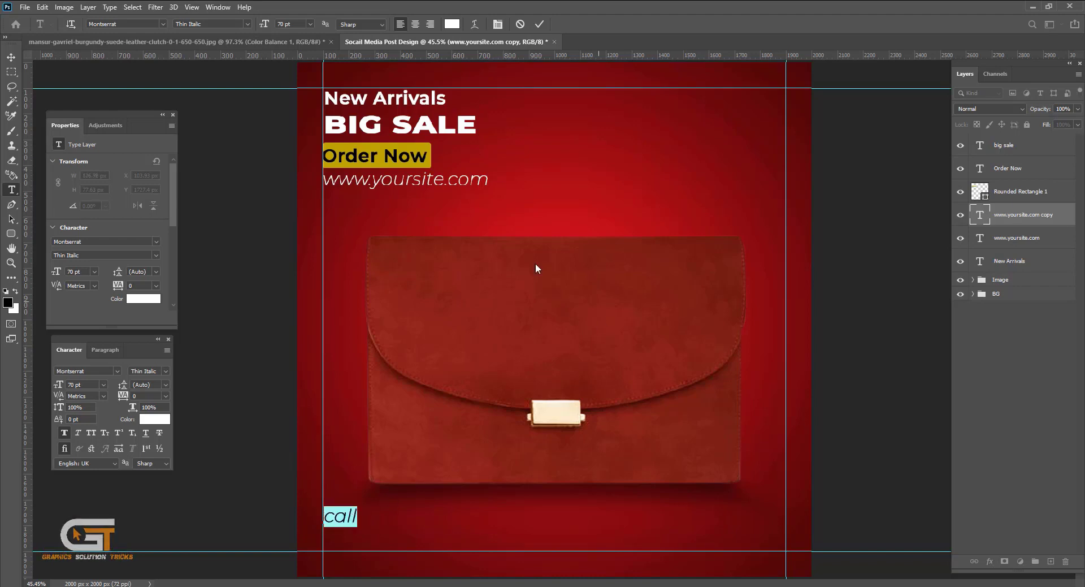
left_click(165, 370)
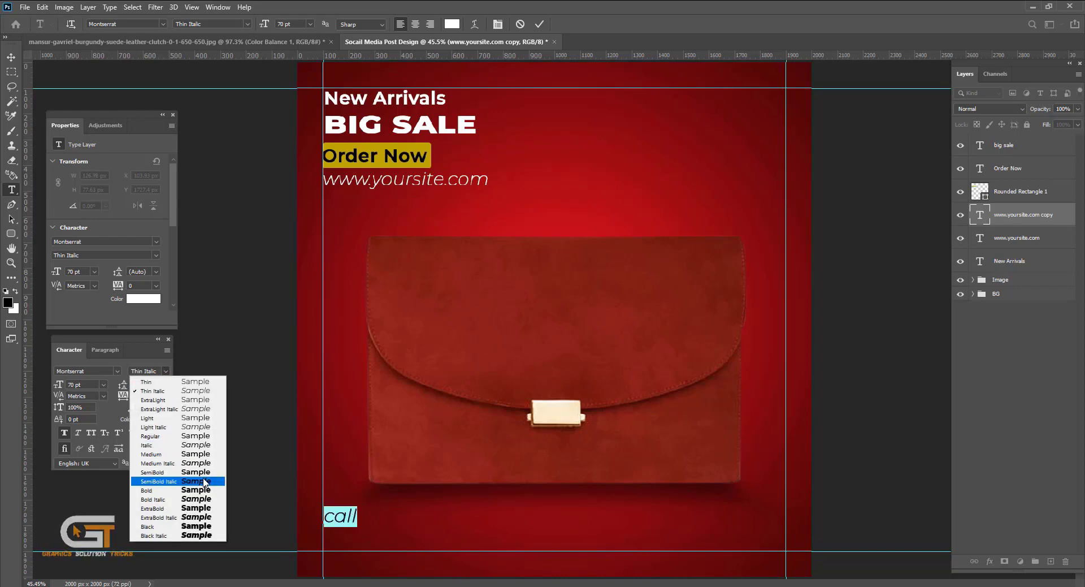
left_click(205, 490)
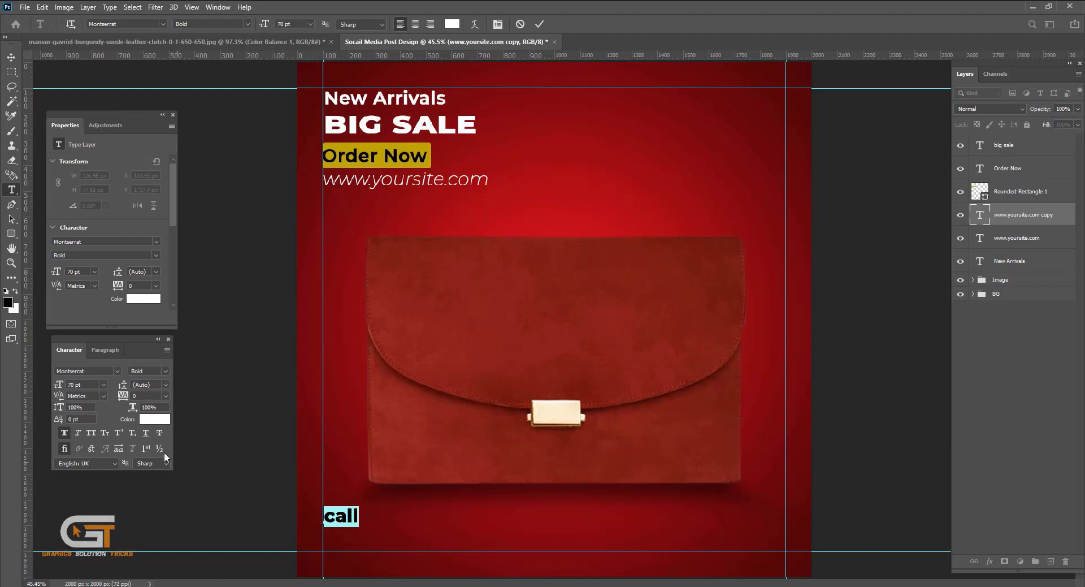
left_click(90, 433)
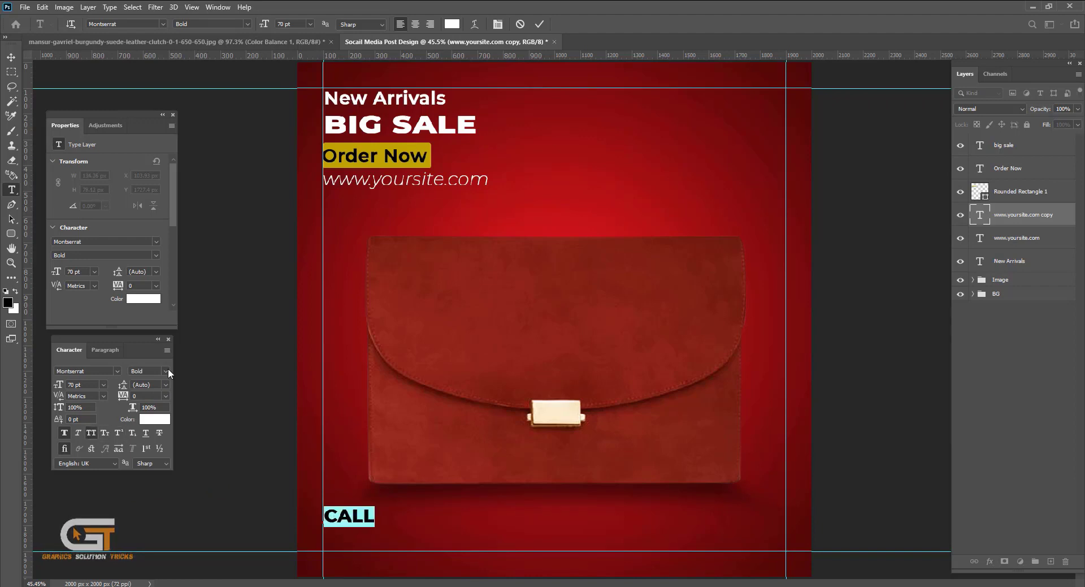
left_click(358, 519)
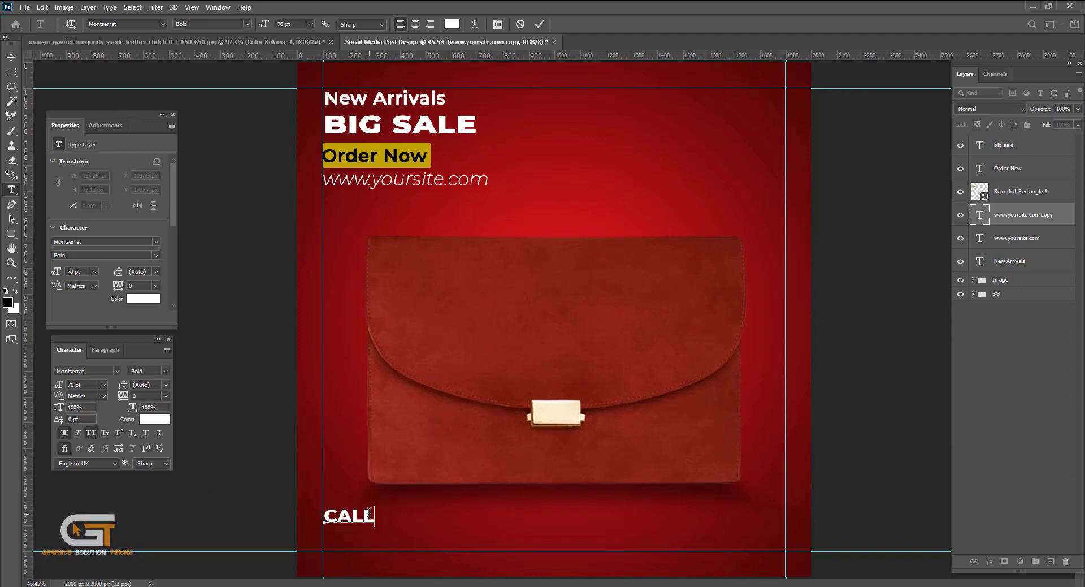
double_click(360, 515)
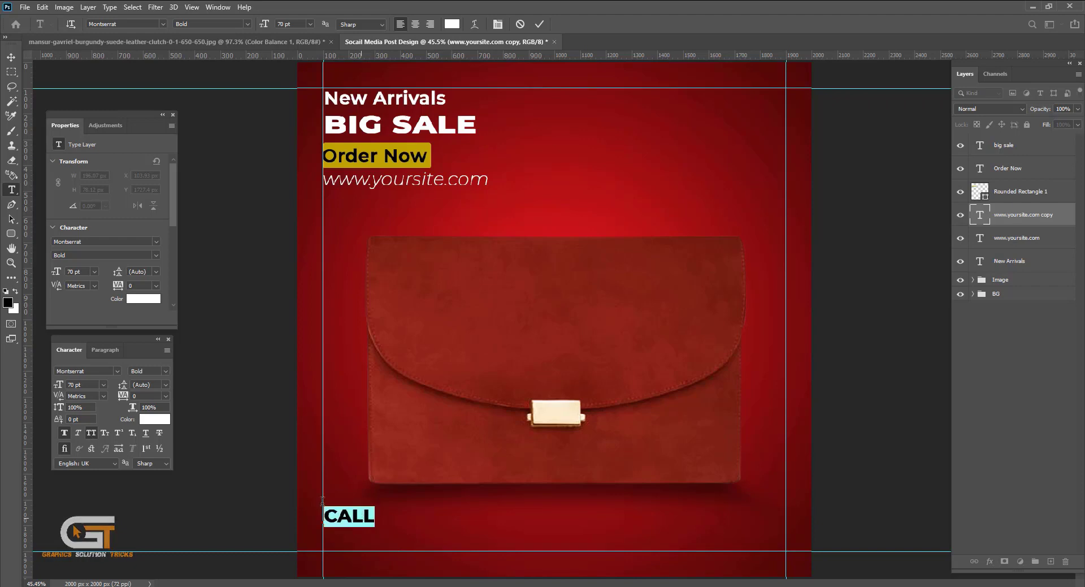
left_click(165, 371)
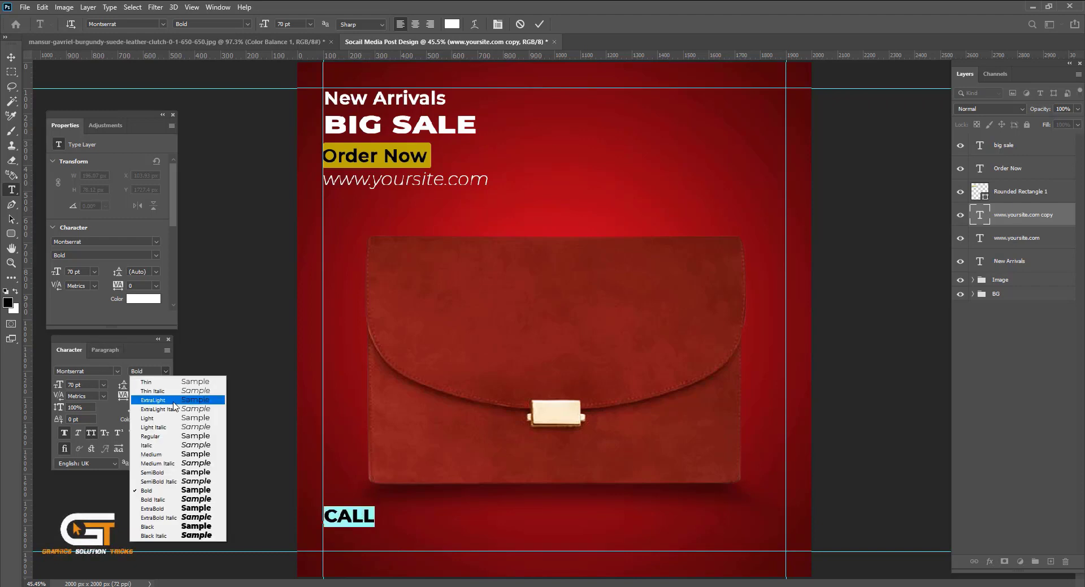
left_click(210, 454)
left_click(991, 428)
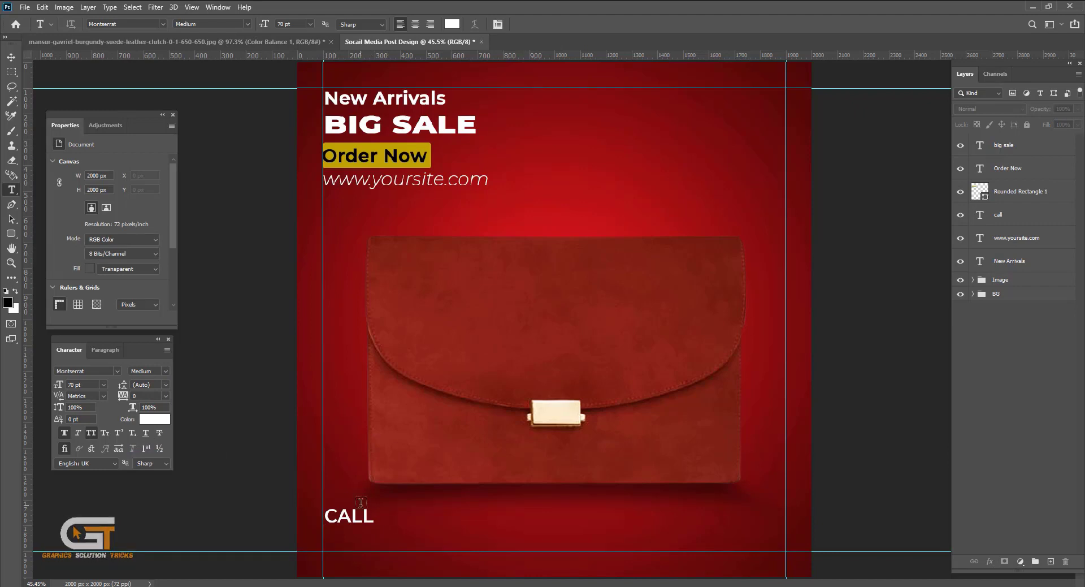
key("c")
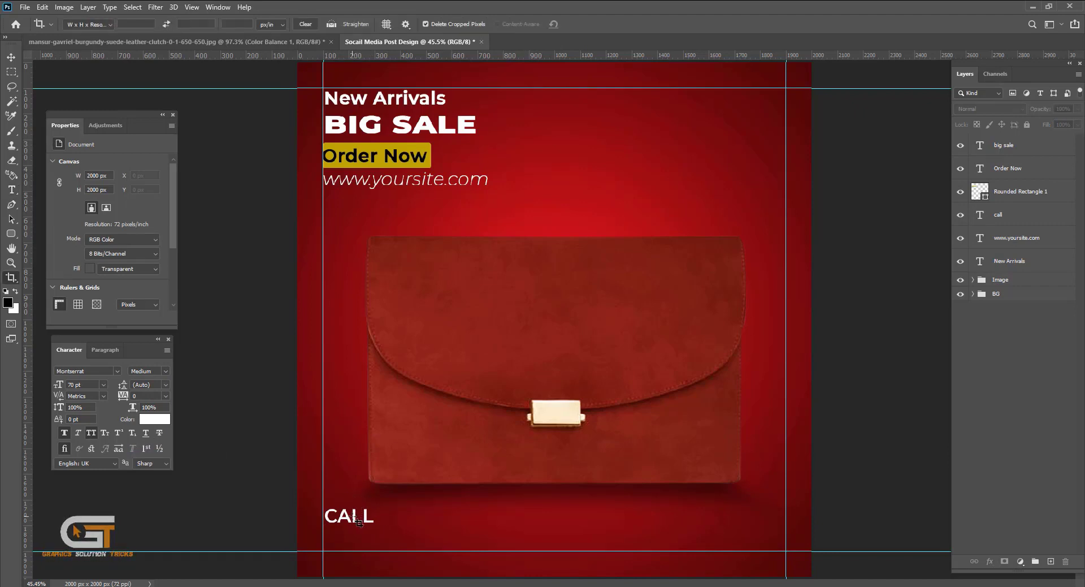
key("t")
left_click(358, 522)
key("ctrl+a")
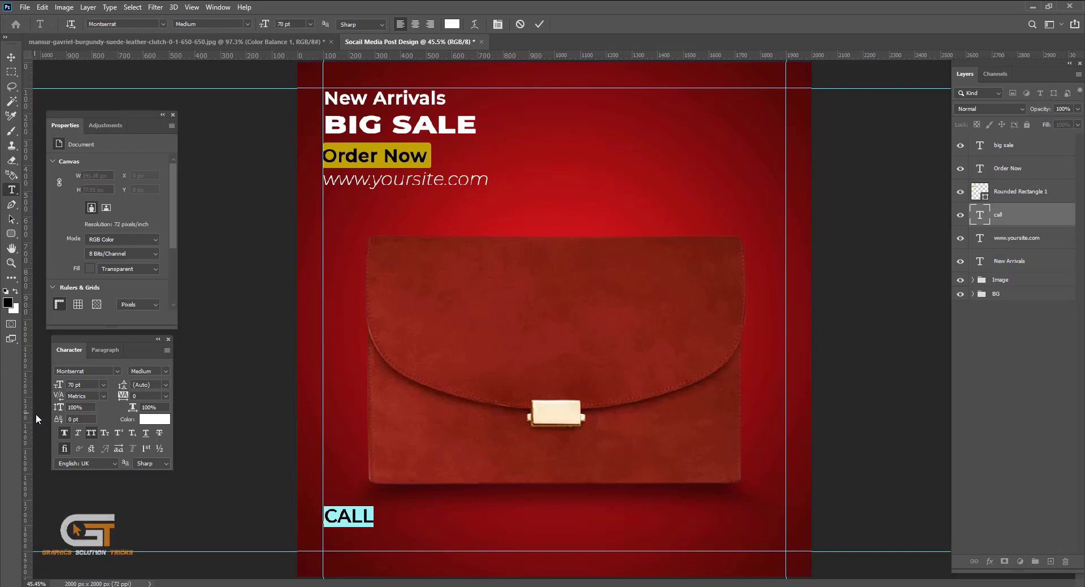
left_click(92, 436)
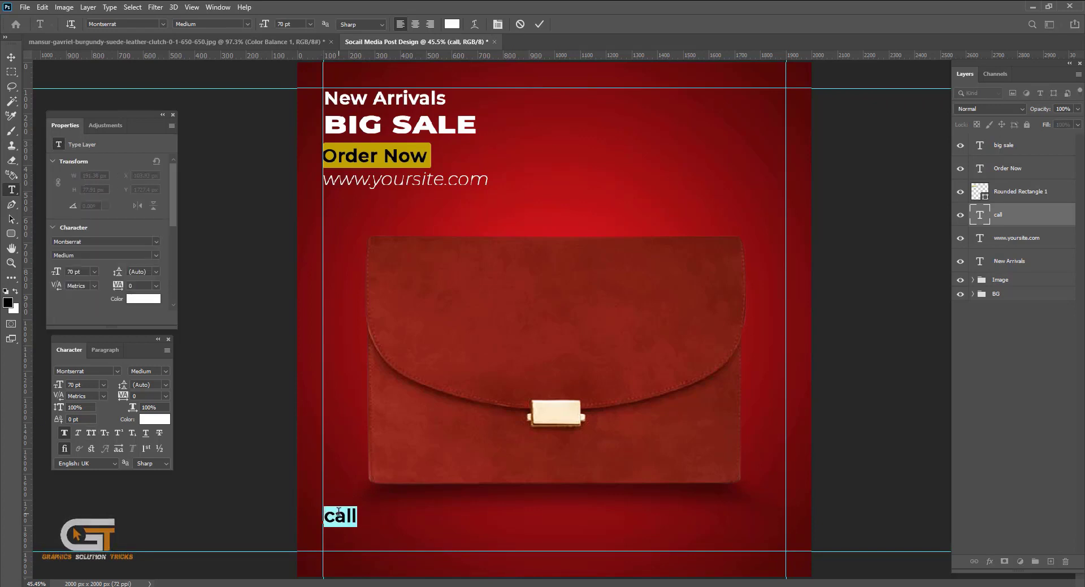
left_click_drag(1045, 218, 1065, 561)
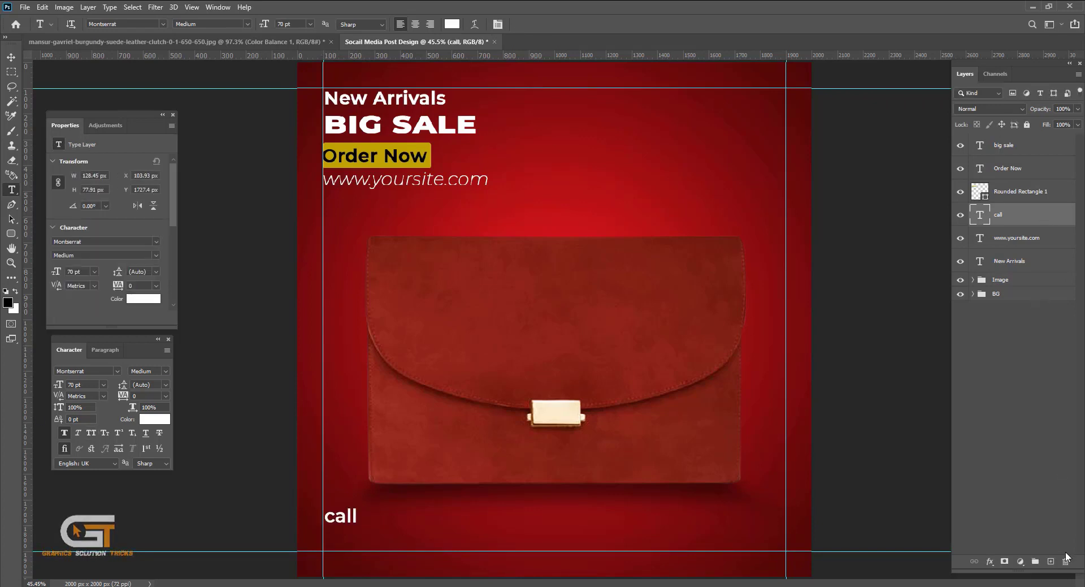
key("v")
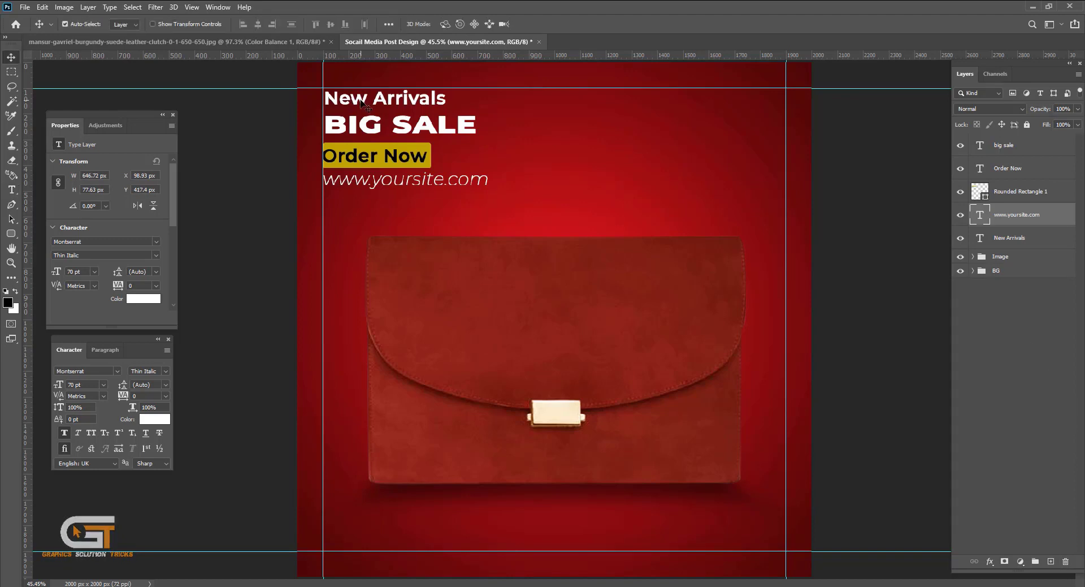
- Copy New Arrivals near the bottom, retype it as 'Call', and colour it the button's gold
left_click(365, 103)
left_click_drag(364, 102, 375, 515)
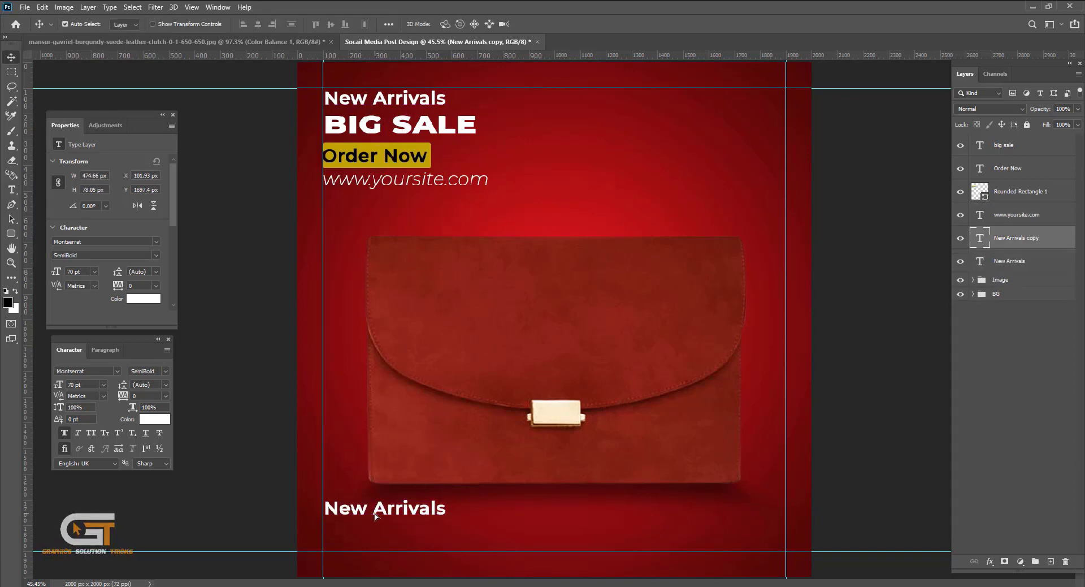
key("t")
triple_click(357, 509)
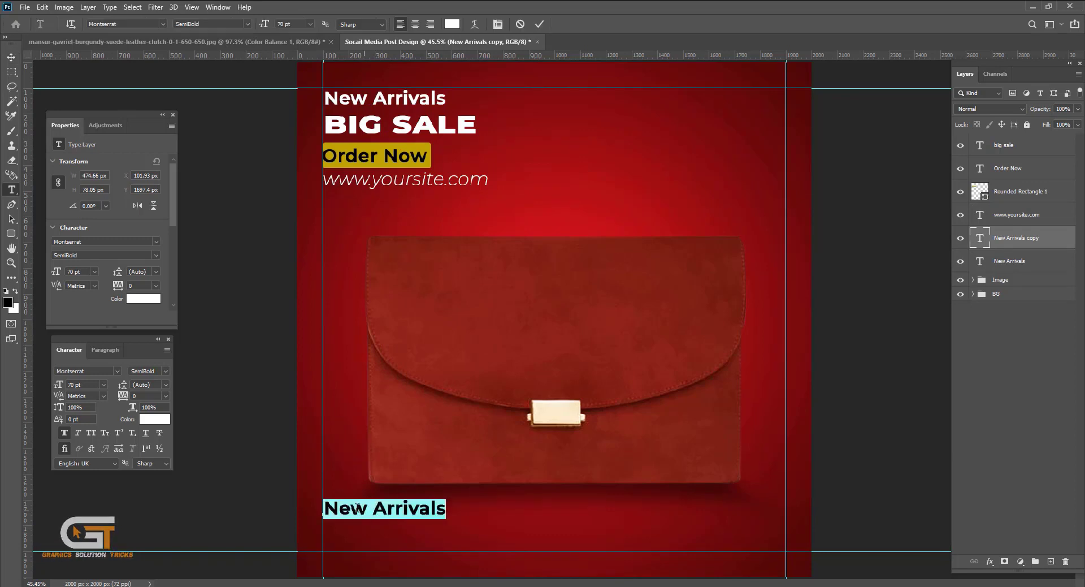
type("Call")
key("ctrl+a")
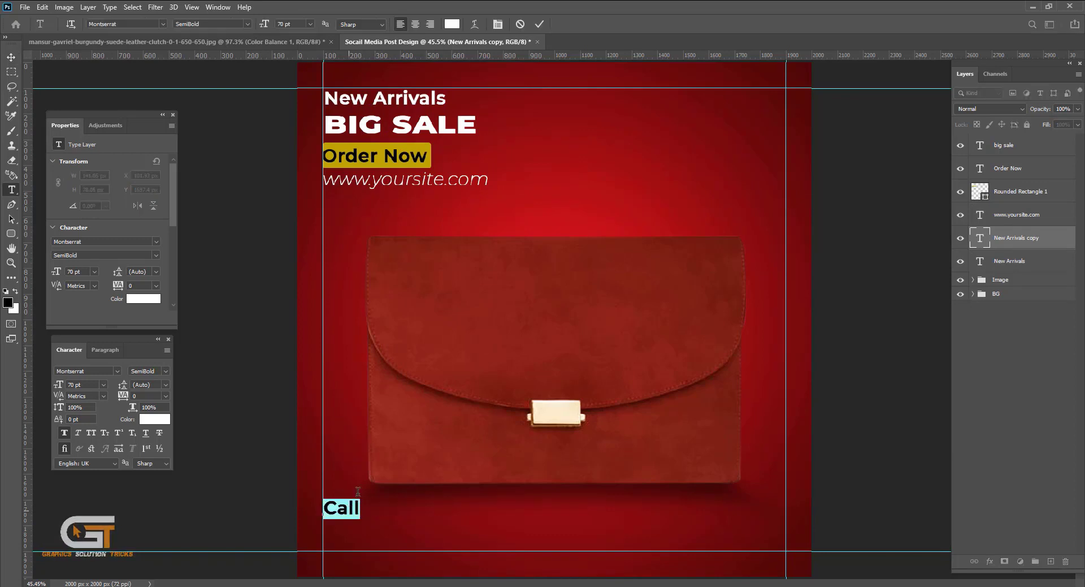
left_click(154, 417)
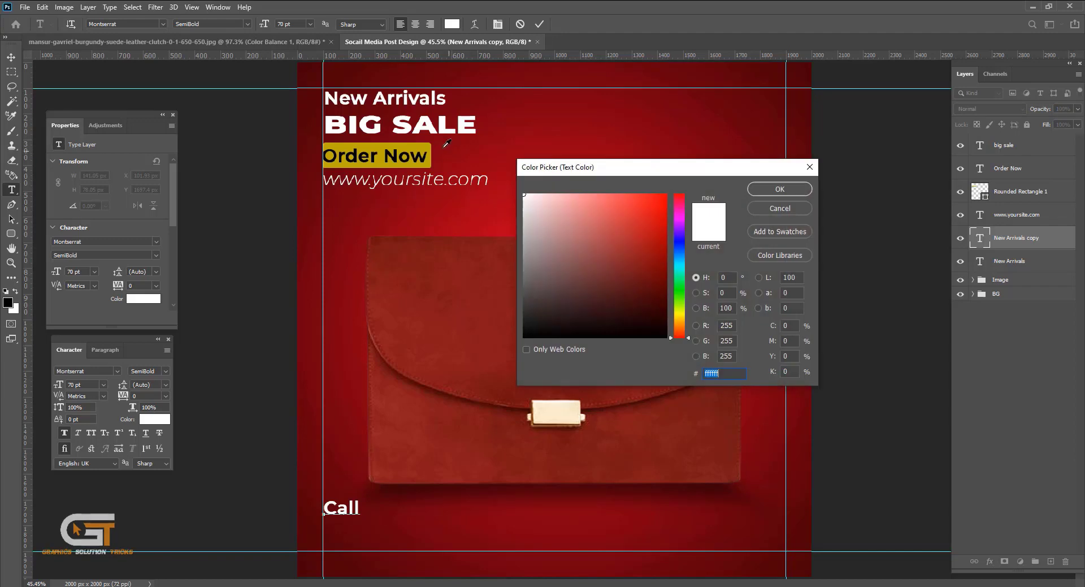
left_click(421, 144)
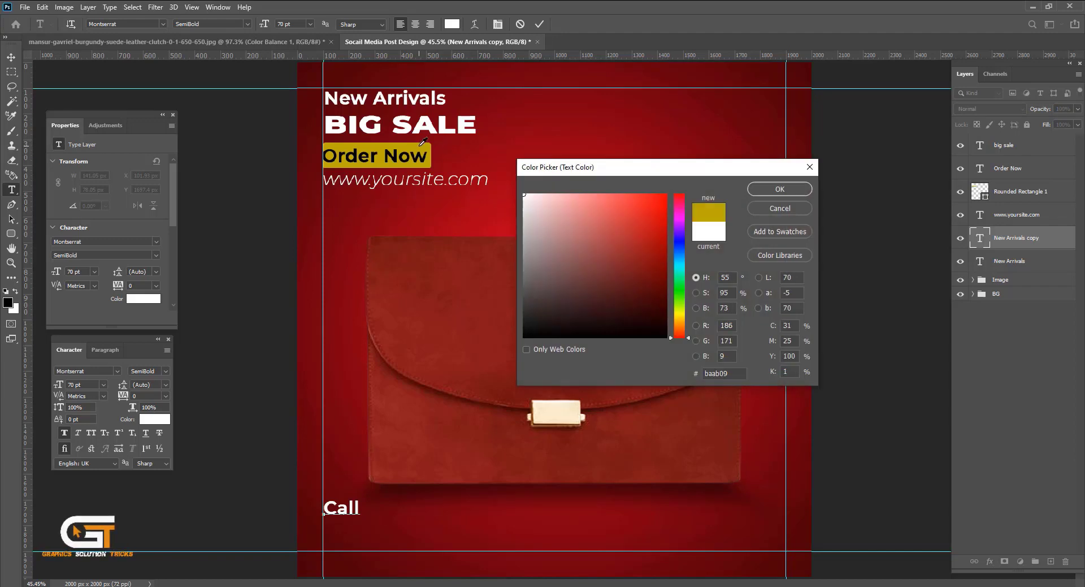
left_click(780, 189)
left_click(1012, 367)
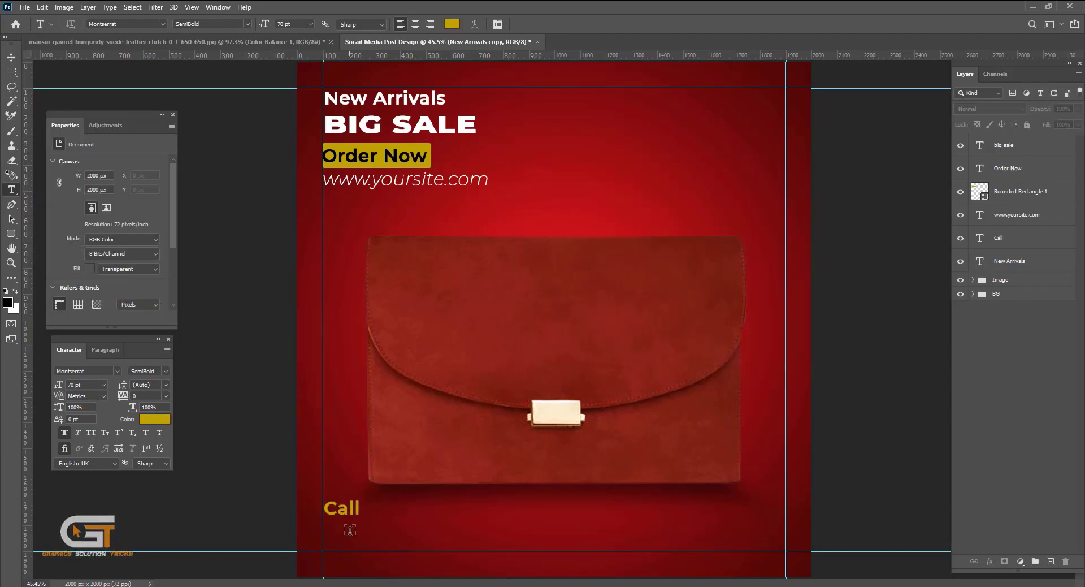
- Copy Call just below itself and retype the copy as '+123 456 789'
key("v")
left_click_drag(361, 506, 355, 531)
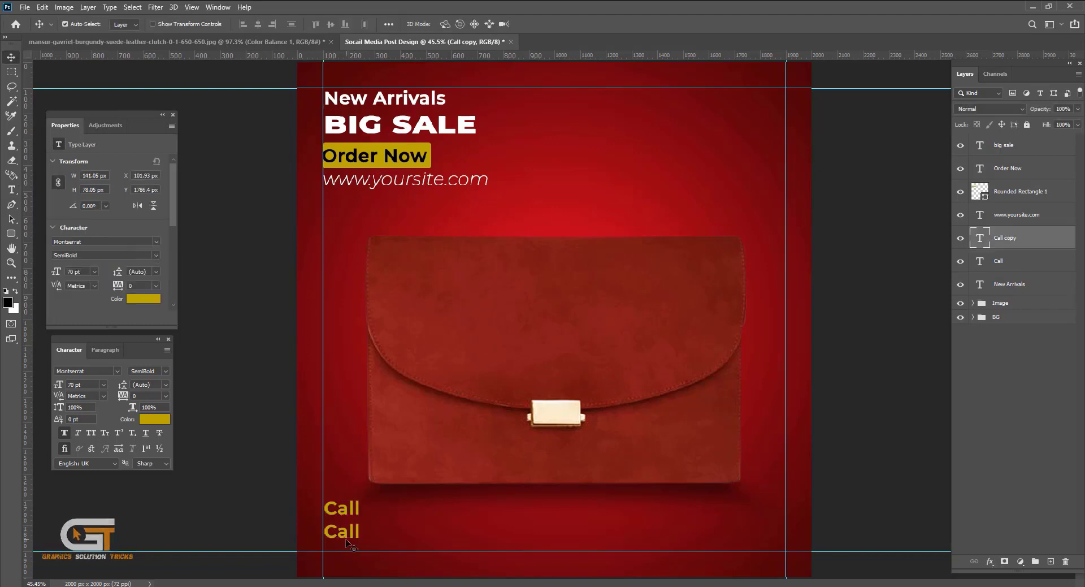
key("t")
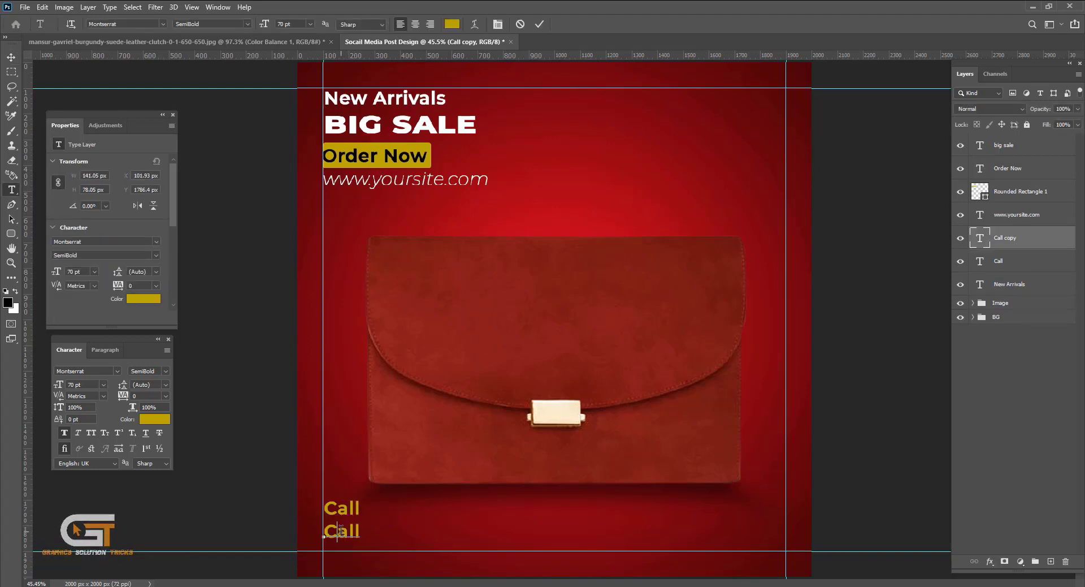
double_click(341, 530)
left_click(341, 530)
type("+123 4")
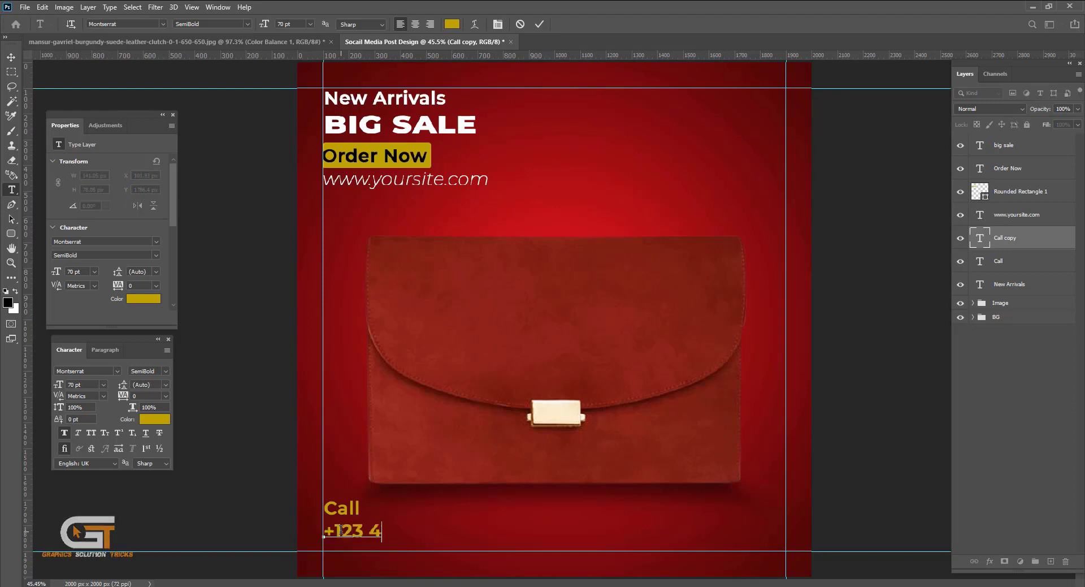
type("56 789")
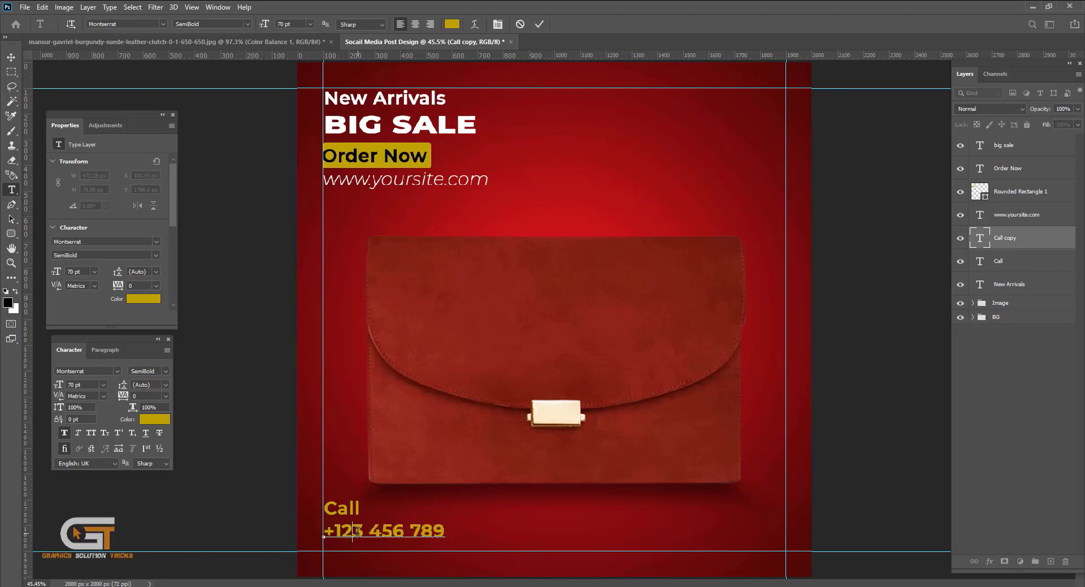
- Make the phone number white in SemiBold Italic
triple_click(358, 531)
left_click(154, 419)
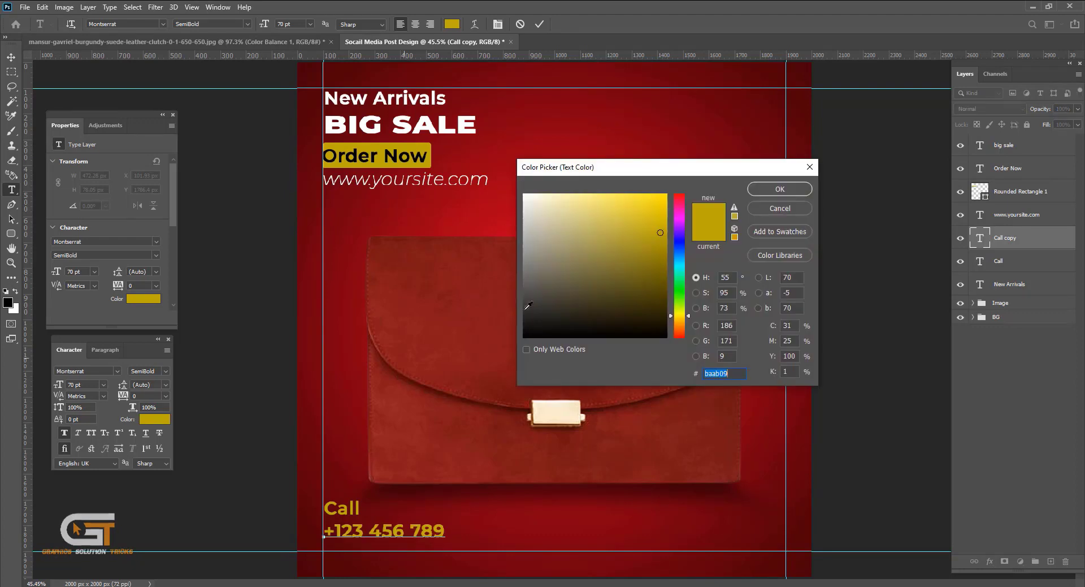
left_click(524, 194)
key("Return")
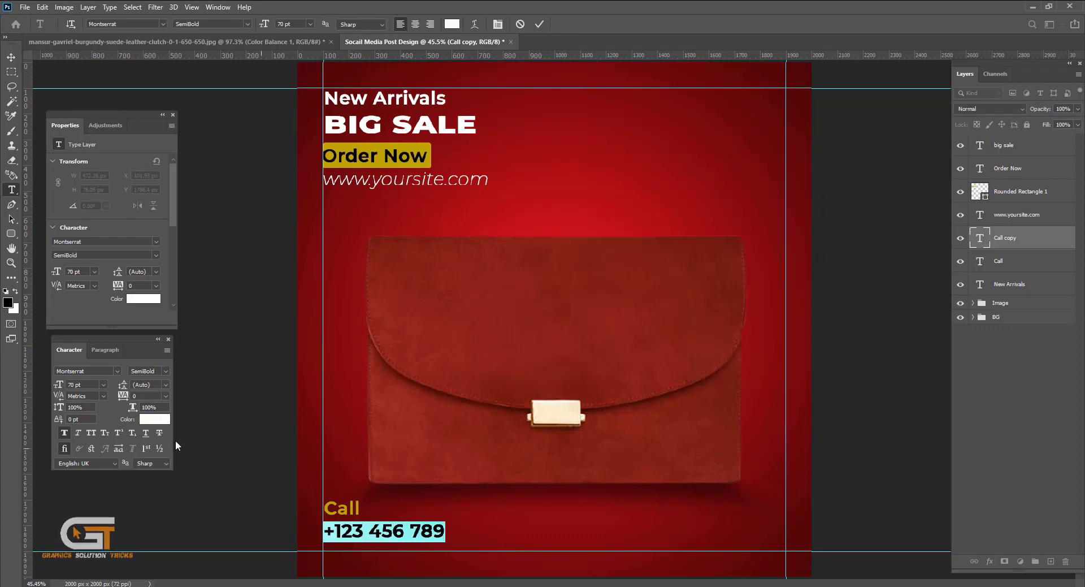
left_click(149, 371)
left_click(201, 481)
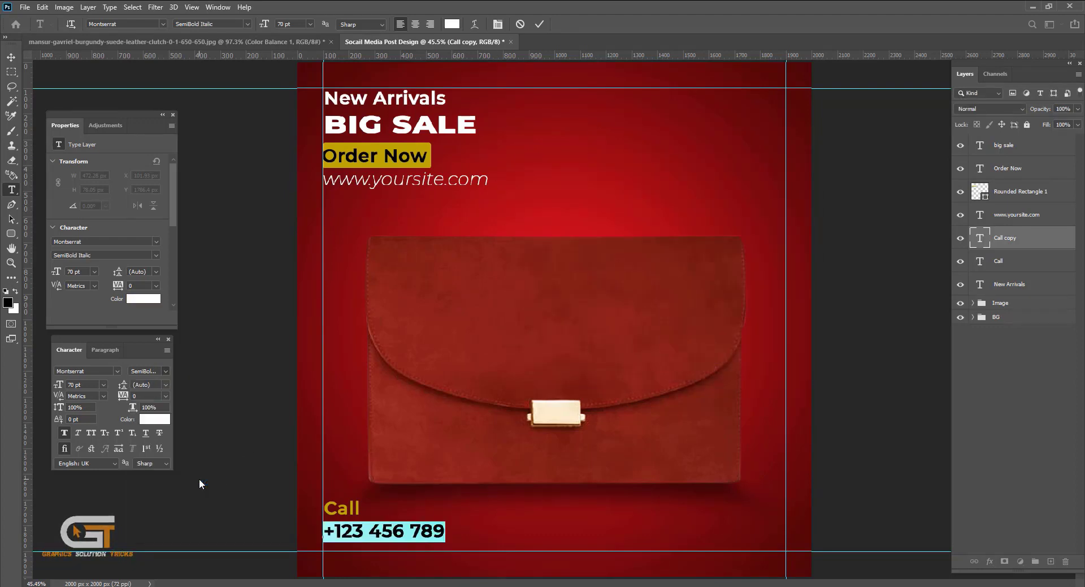
left_click(1045, 457)
key("Escape")
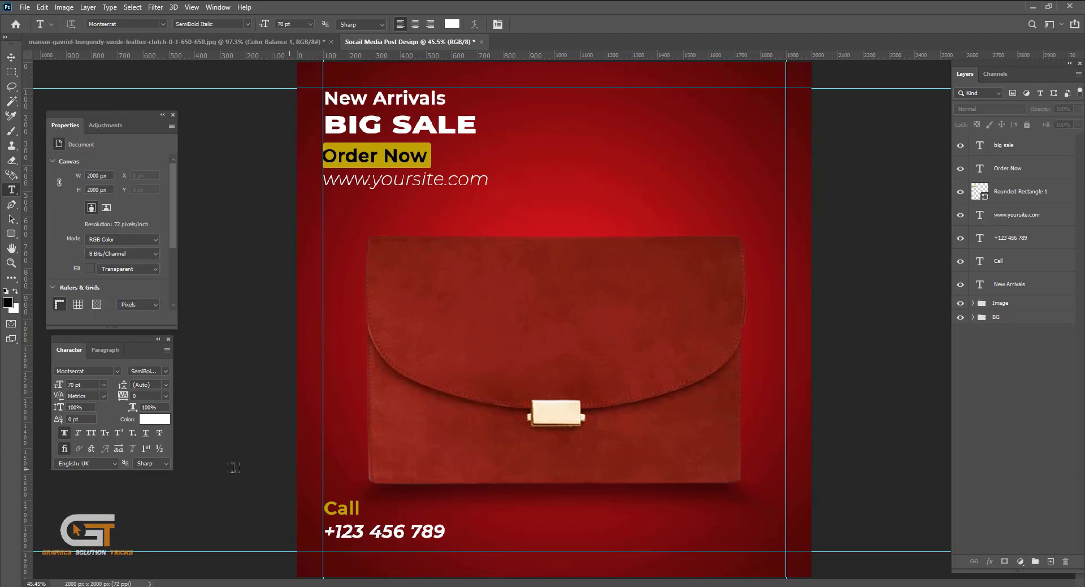
- Nudge the phone number layer slightly down
left_click(1011, 238)
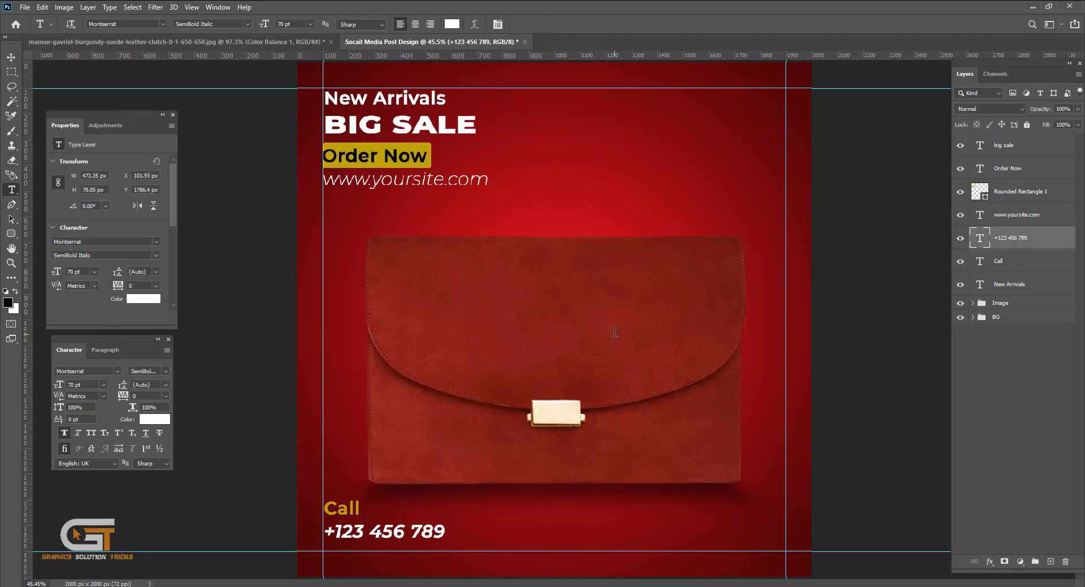
key("b")
key("v")
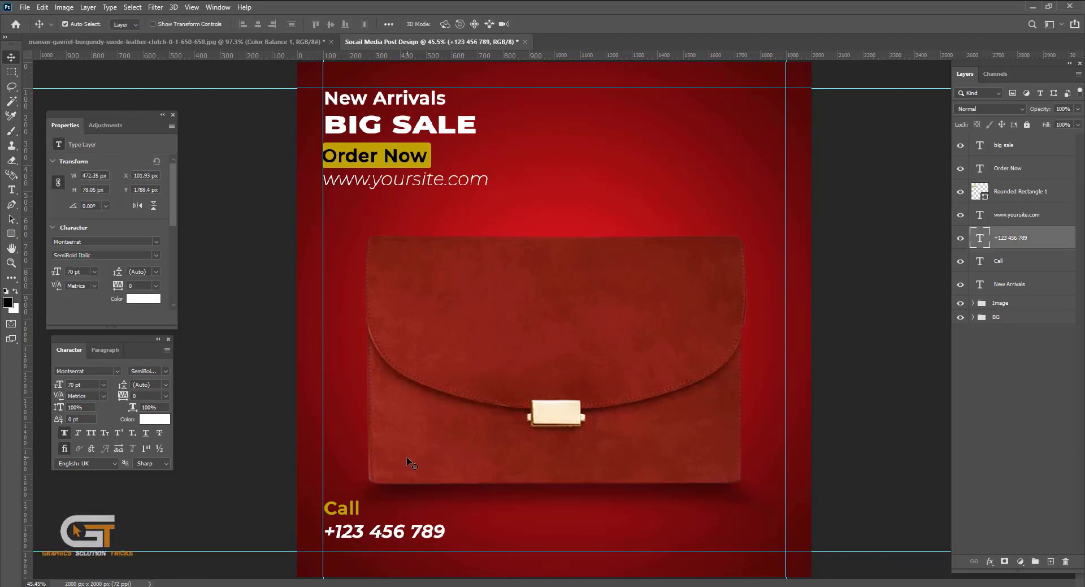
key("Down")
key("Down")
key("Down")
key("Down")
key("Down")
key("Down")
key("Down")
key("Down")
key("Down")
key("Down")
key("Down")
key("Down")
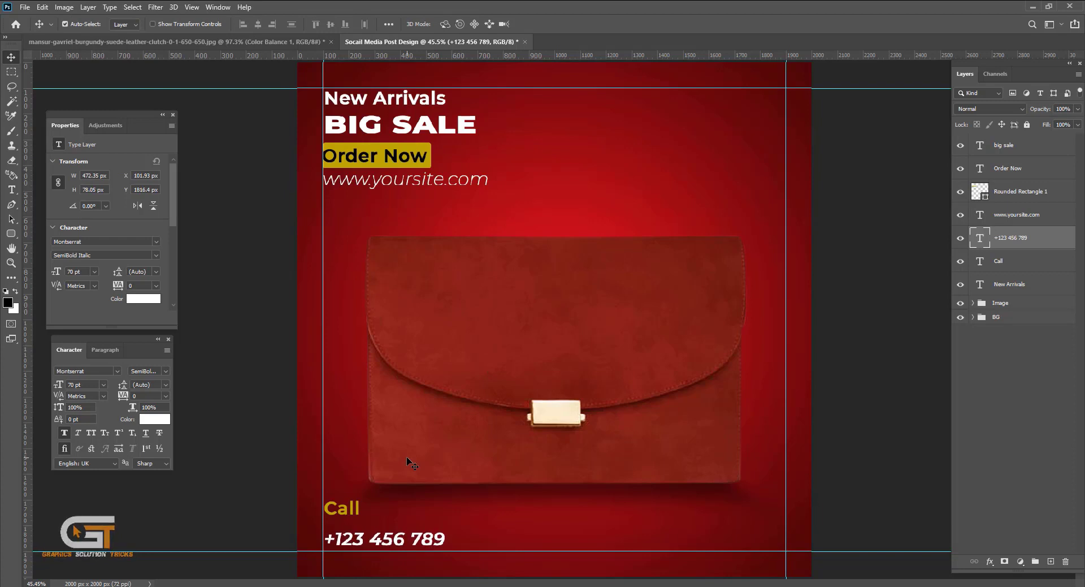
key("Left")
key("Left")
key("Left")
key("Left")
key("Left")
key("Left")
key("Down")
key("Down")
key("Down")
key("Down")
key("Down")
key("Down")
key("Down")
- Move Call closer to the phone number, delete a stray Lorem Ipsum layer, and try All Caps
left_click(351, 511)
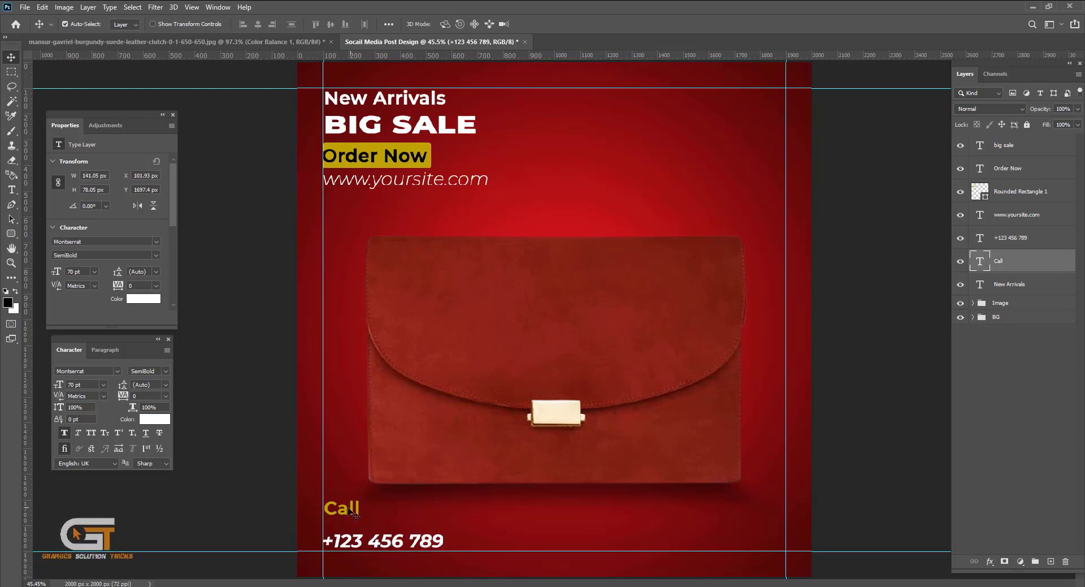
left_click_drag(348, 514, 349, 526)
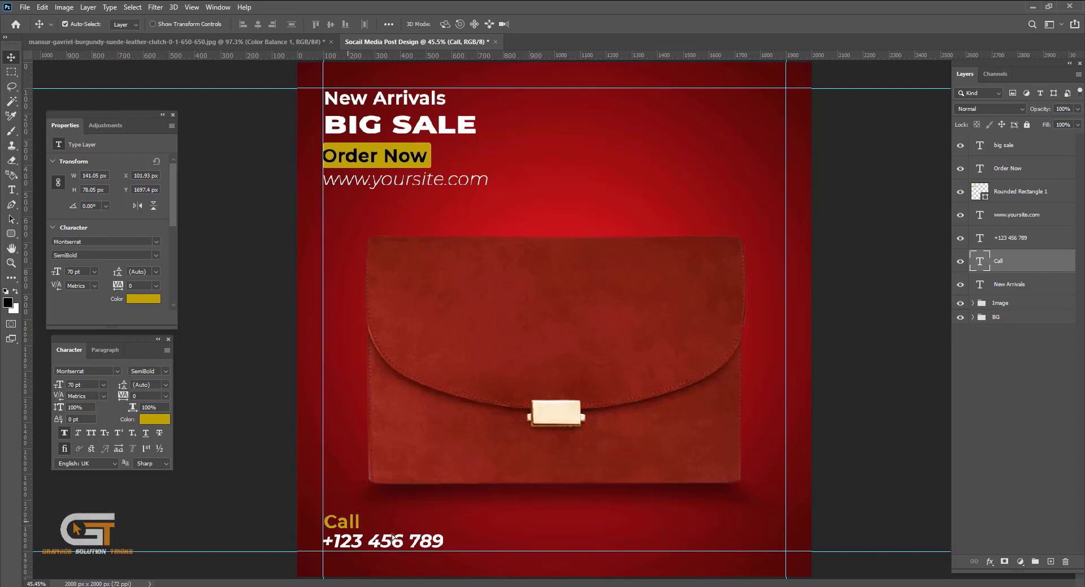
double_click(340, 519)
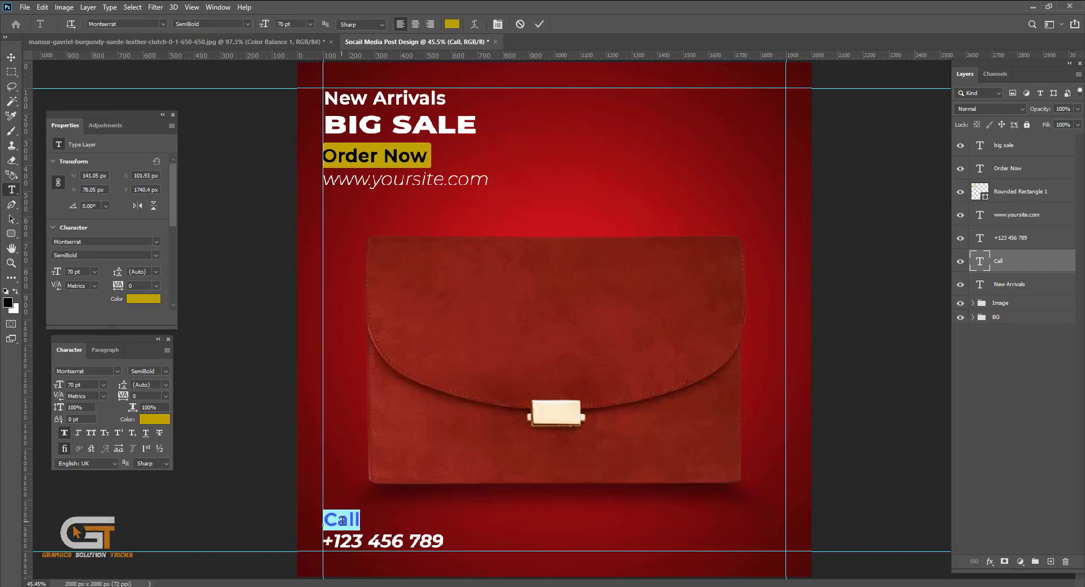
left_click(94, 428)
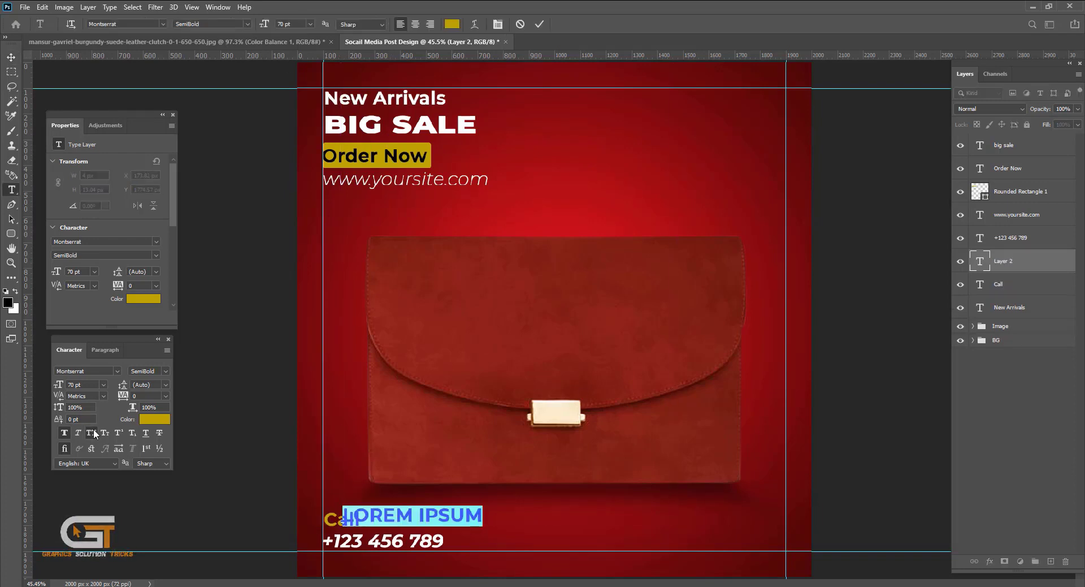
left_click(1026, 262)
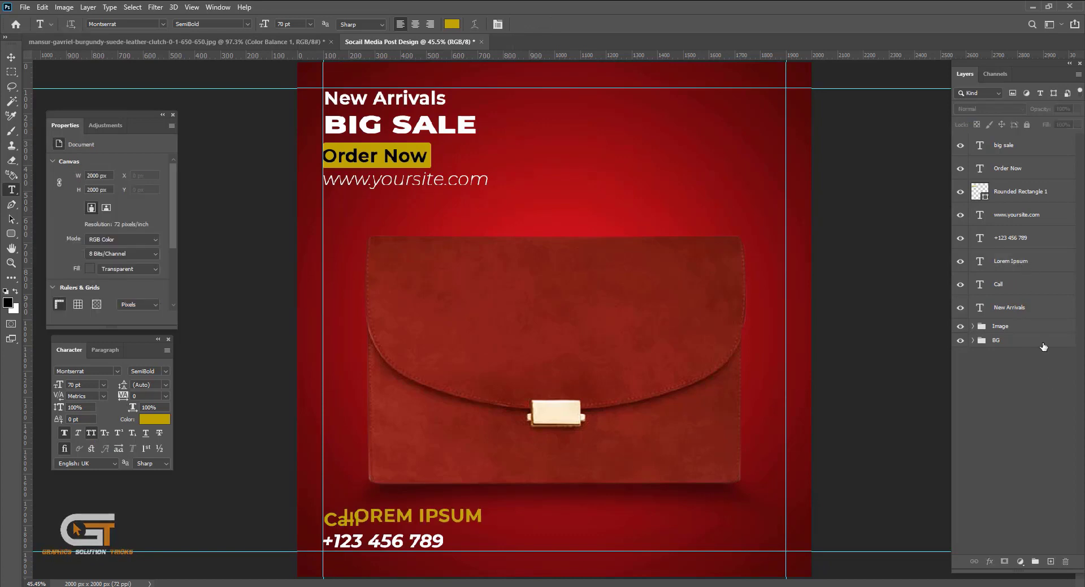
left_click(1065, 561)
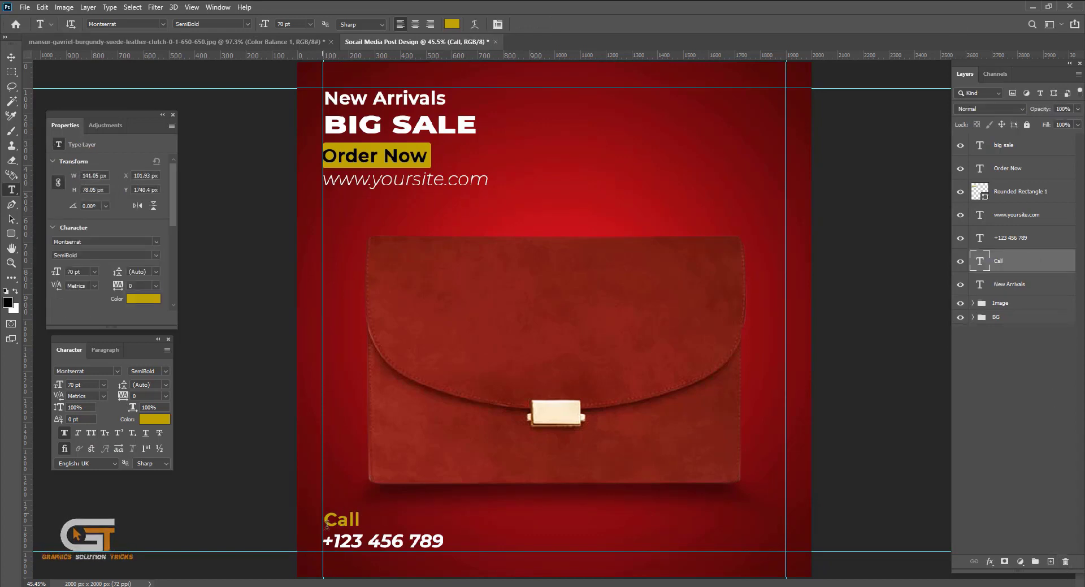
double_click(350, 521)
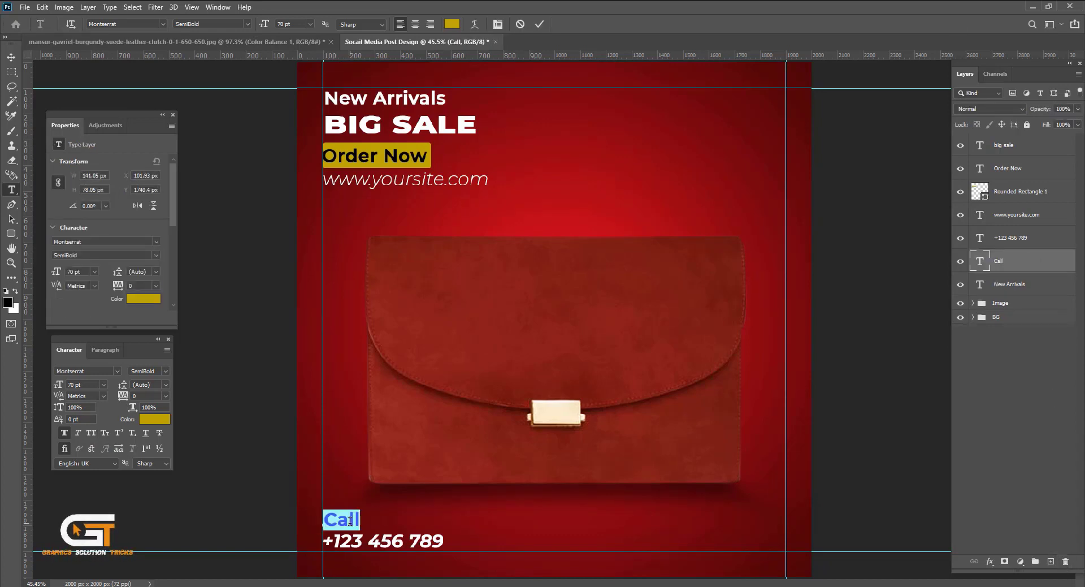
left_click(91, 432)
left_click(760, 465)
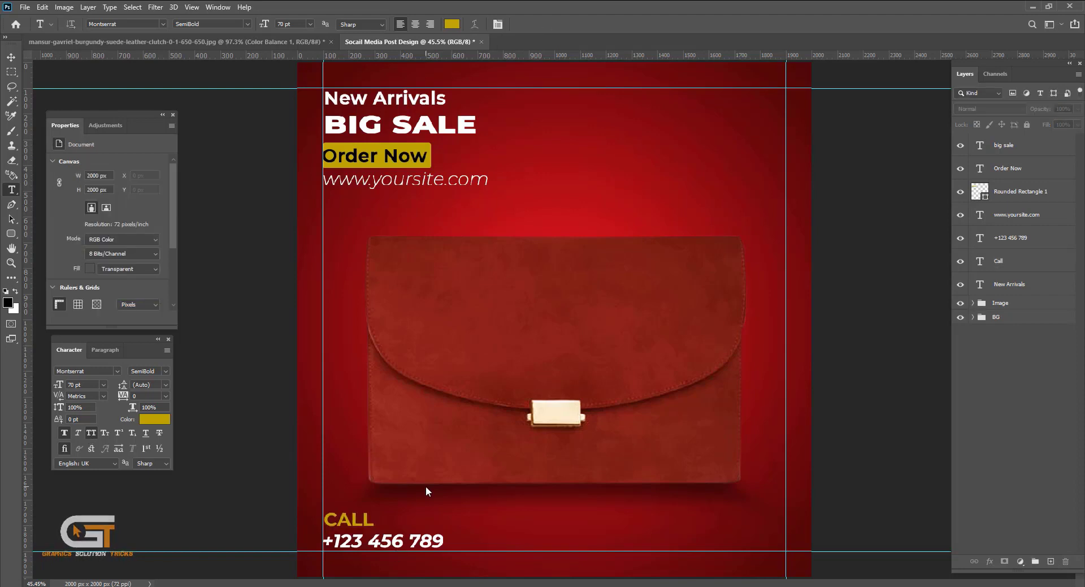
- Turn All Caps back off and set Call to SemiBold Italic
key("v")
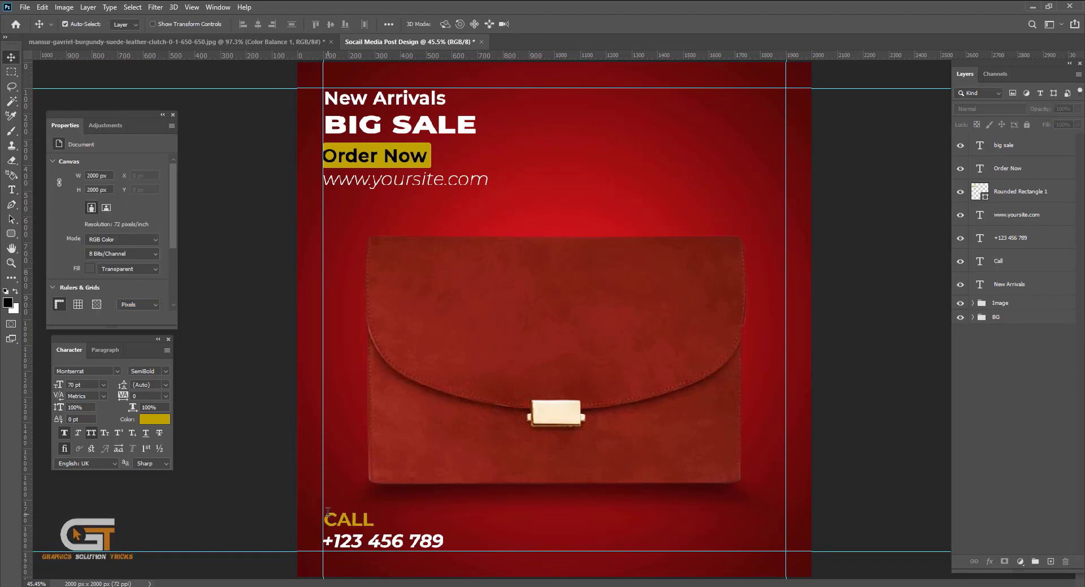
left_click(346, 520)
double_click(354, 518)
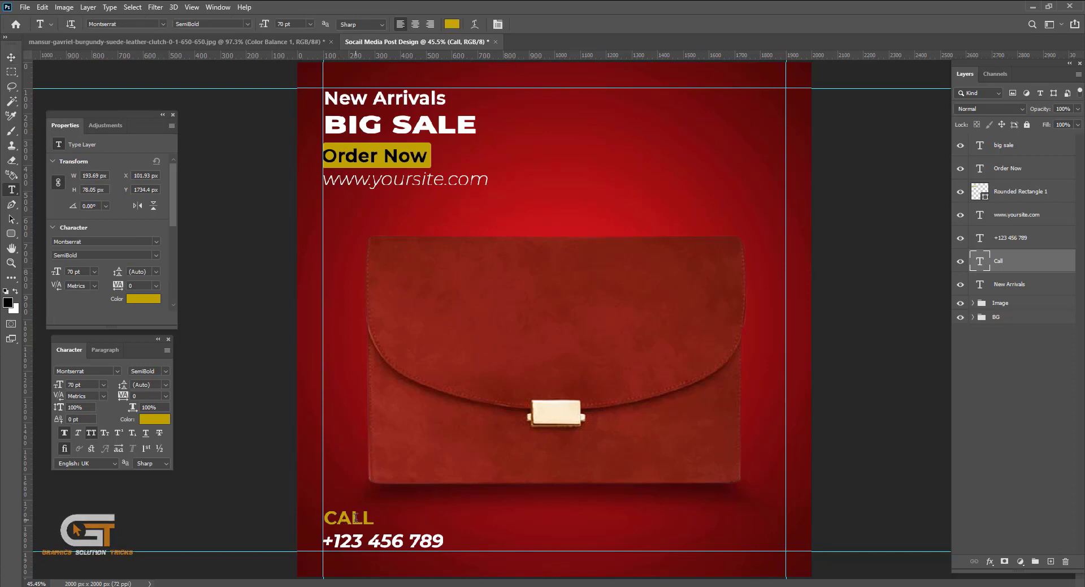
left_click(91, 432)
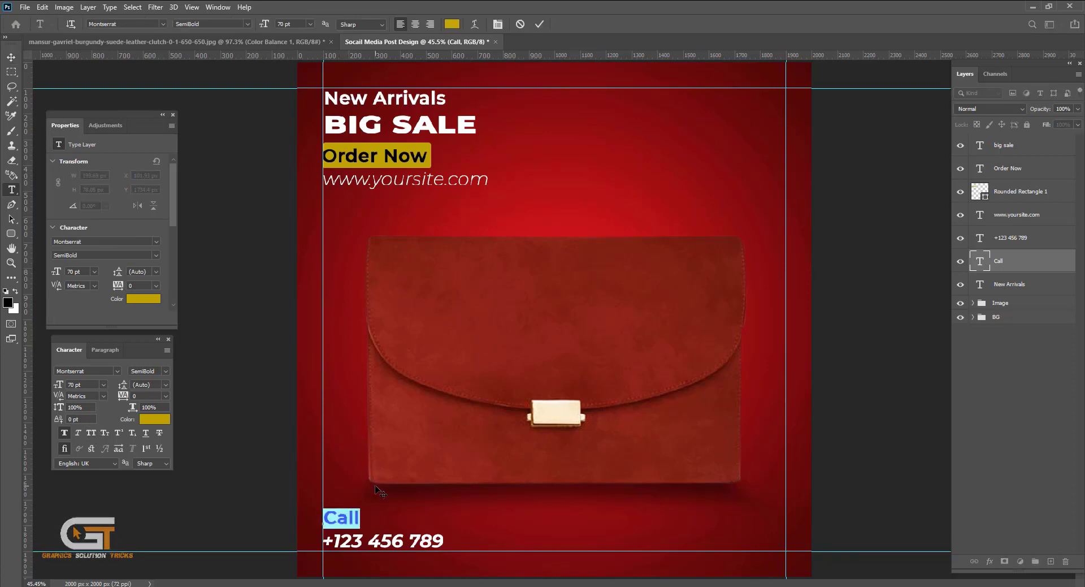
left_click(166, 372)
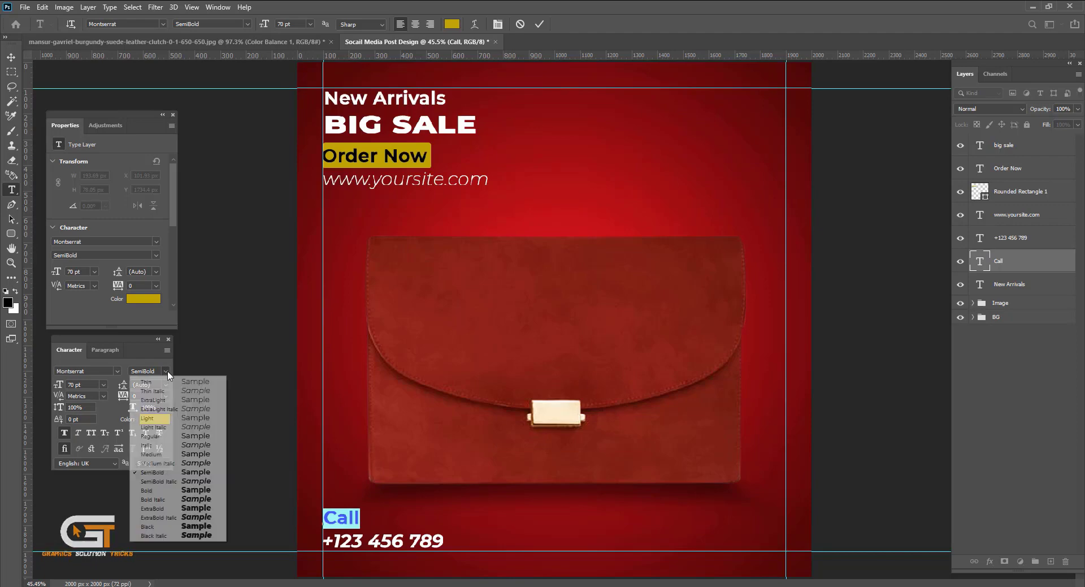
left_click(202, 472)
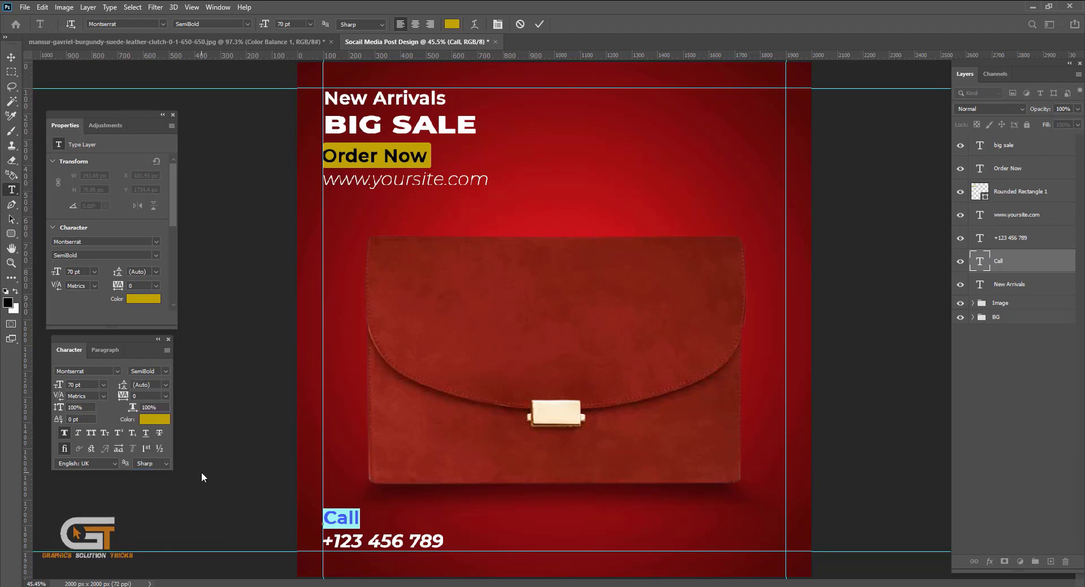
left_click(165, 372)
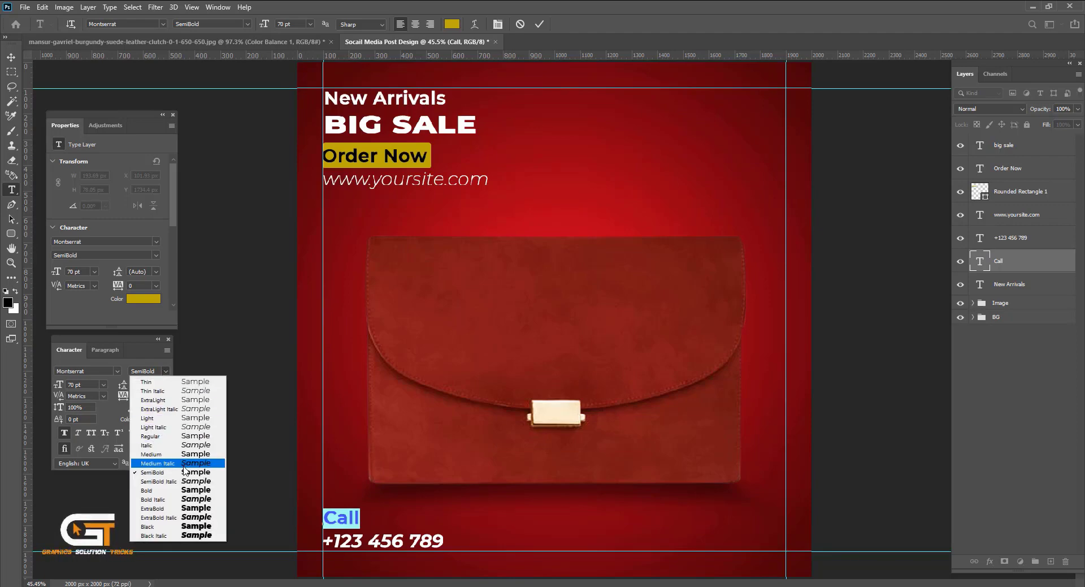
left_click(210, 481)
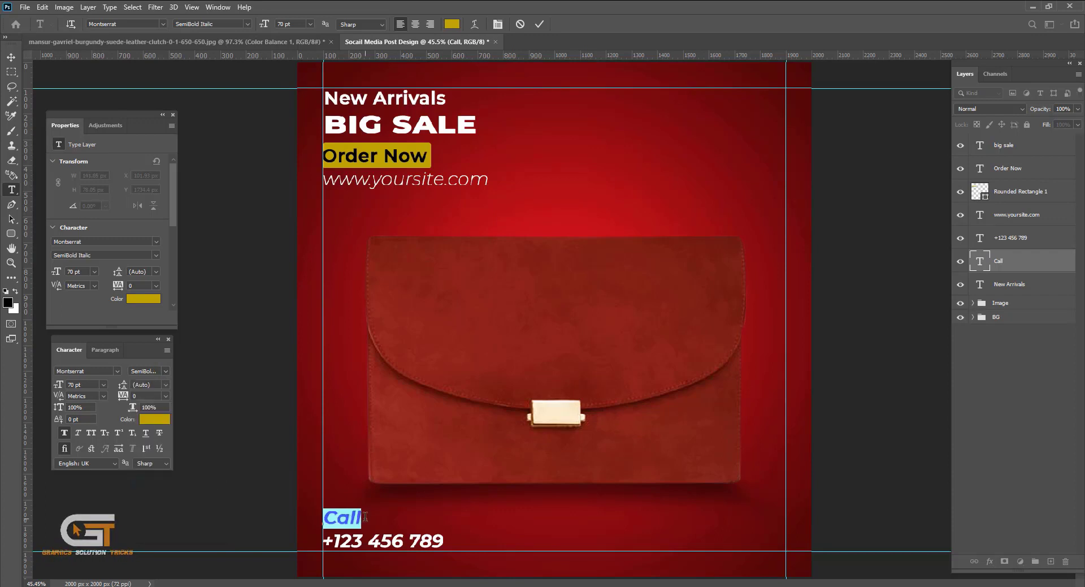
left_click(365, 516)
- Add 'Now' after Call so the line reads 'Call Now'
type("No")
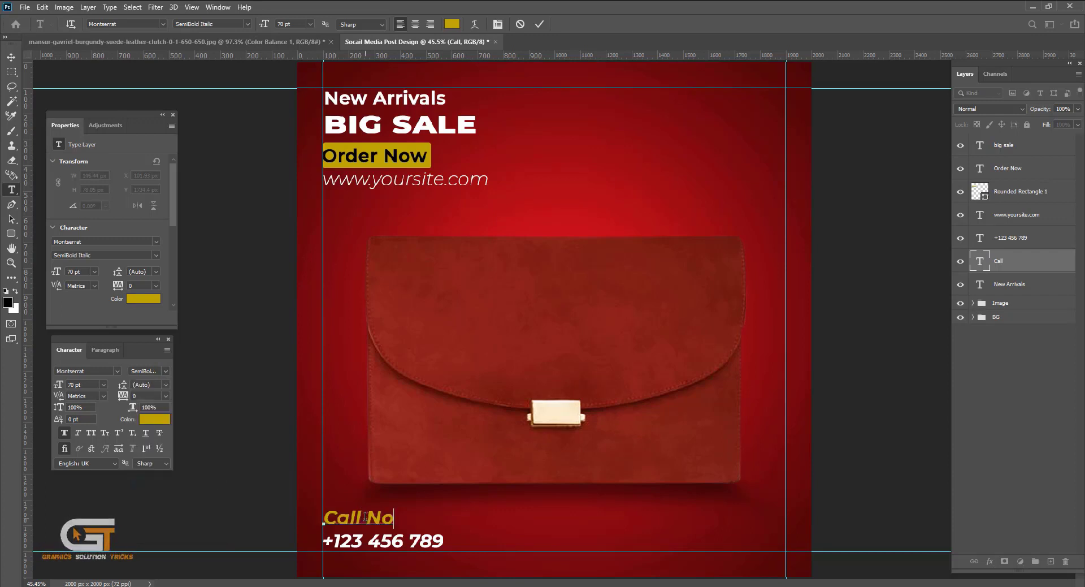
type("w")
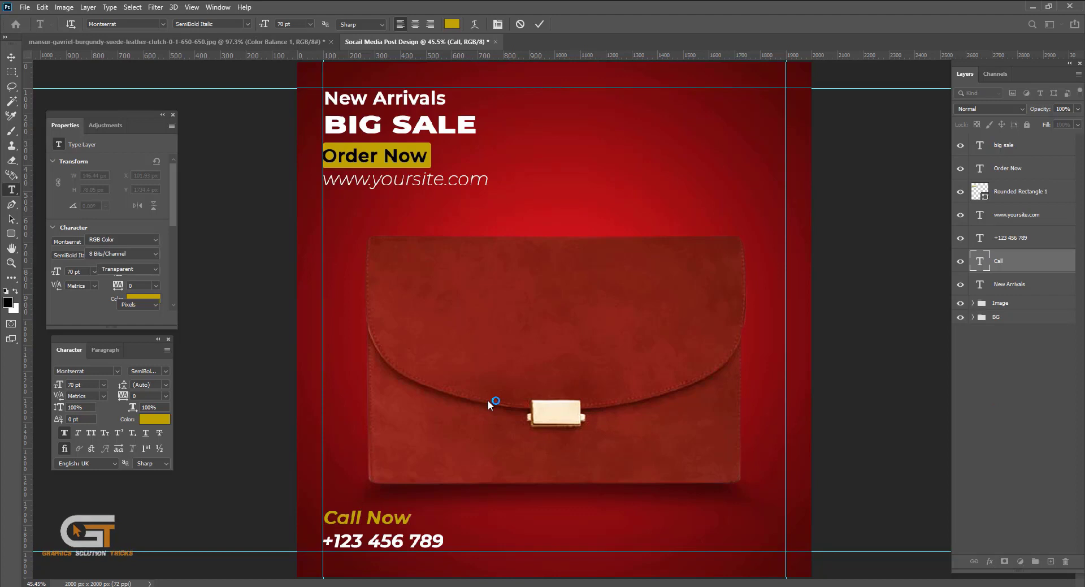
left_click(995, 339)
left_click(996, 302)
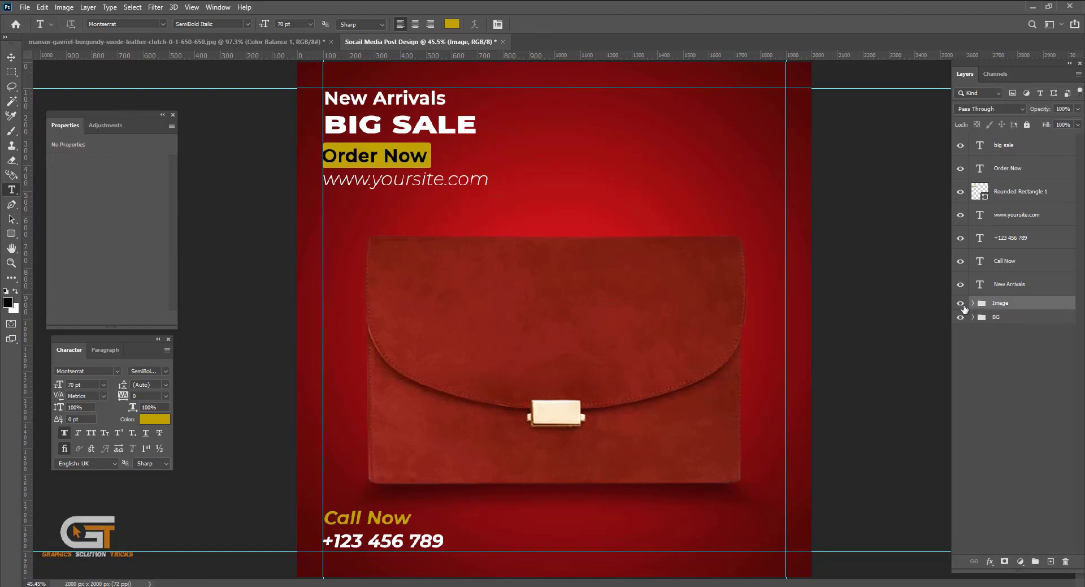
left_click(960, 303)
left_click(960, 303)
- Nudge the clutch bag image group two steps higher with Free Transform
key("ctrl+t")
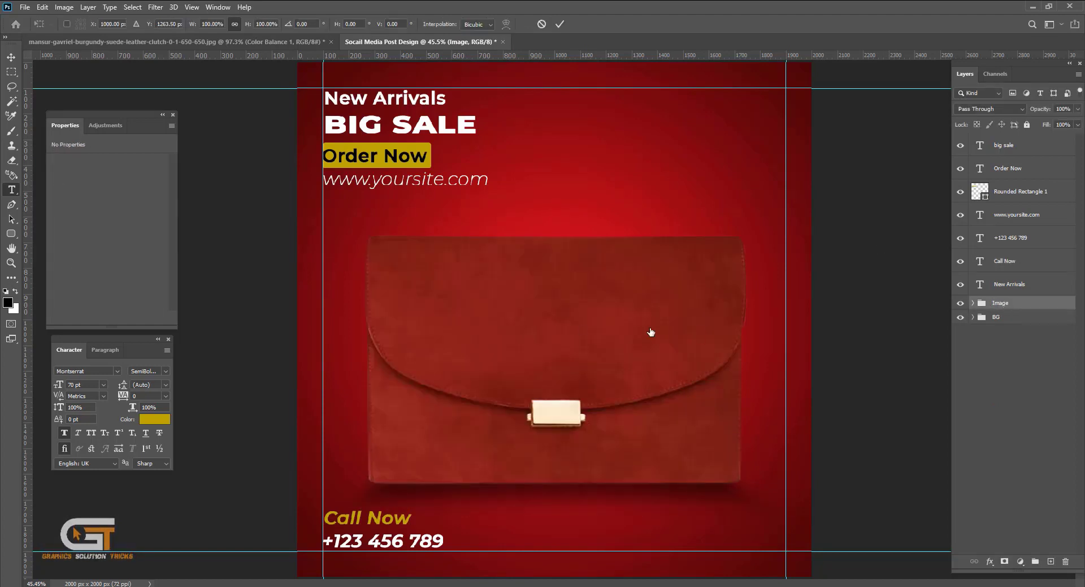
key("Up")
key("Up")
key("Up")
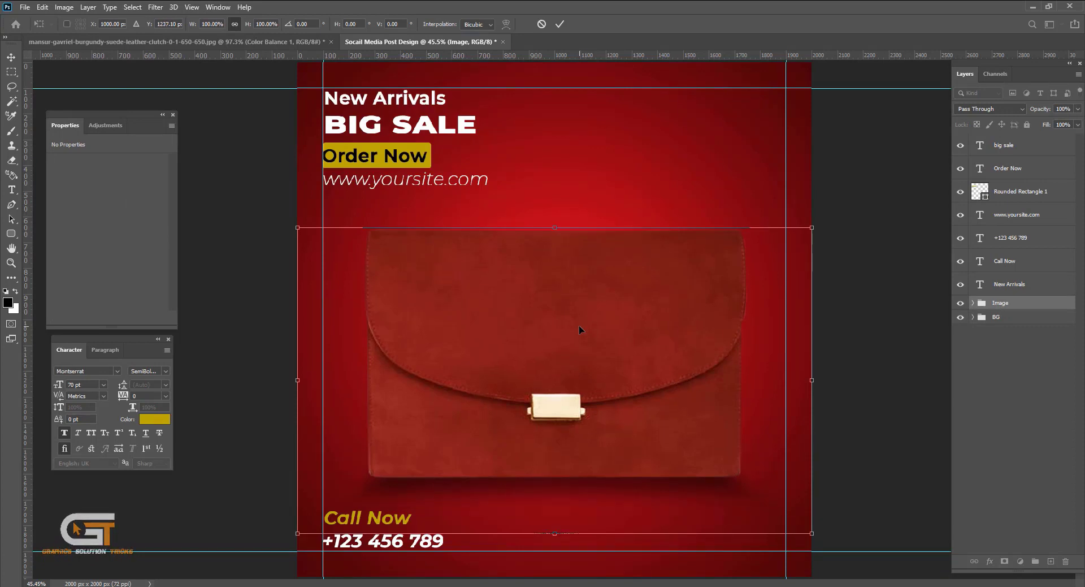
key("Up")
key("Up")
key("Up")
key("Up")
key("Up")
key("Up")
key("Up")
key("Return")
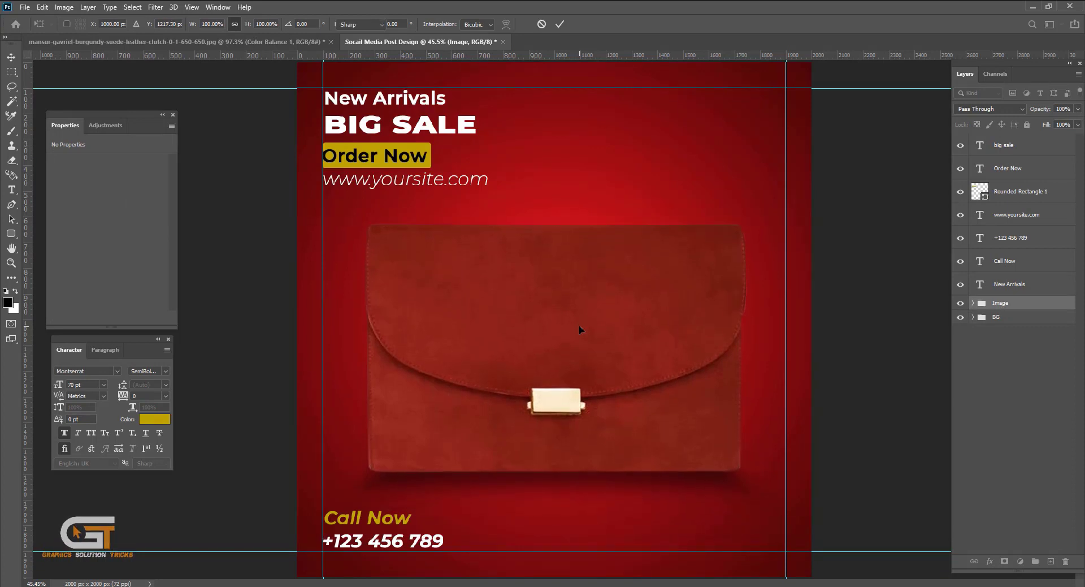
left_click(1012, 261)
- Duplicate Call Now to the lower right and retype it as '50%'
key("v")
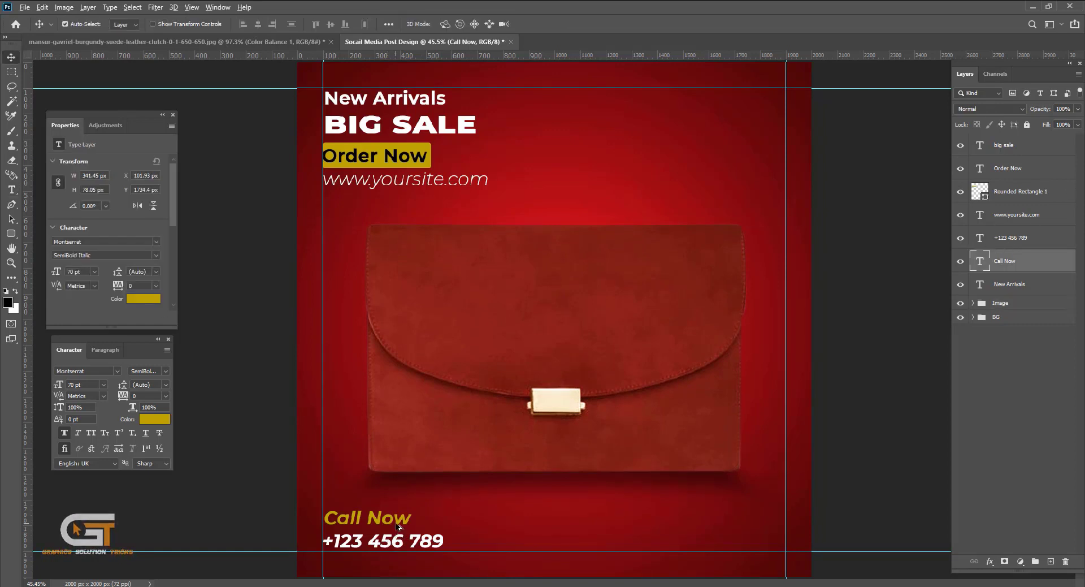
left_click_drag(399, 527, 754, 504)
double_click(701, 517)
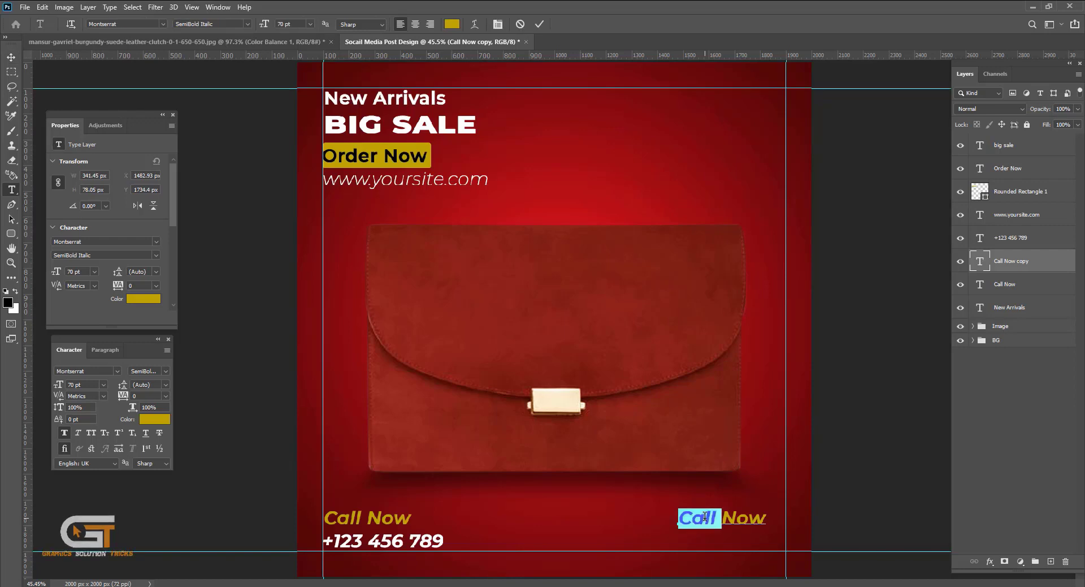
triple_click(705, 516)
type("50")
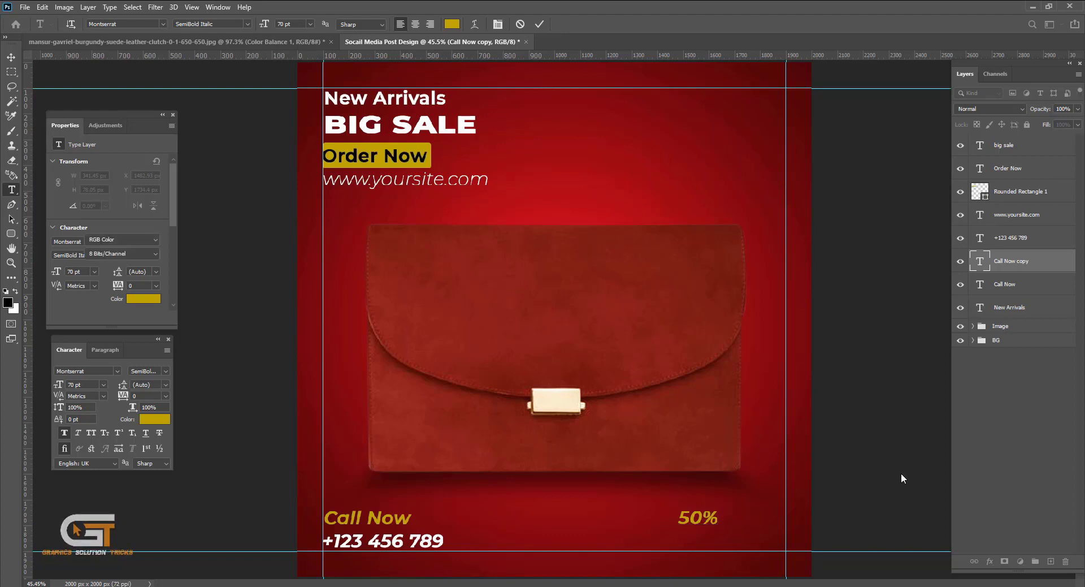
key("ctrl+Return")
key("v")
- Copy 50% above itself and retype it as 'up to' in All Caps
left_click_drag(701, 519, 700, 499)
key("t")
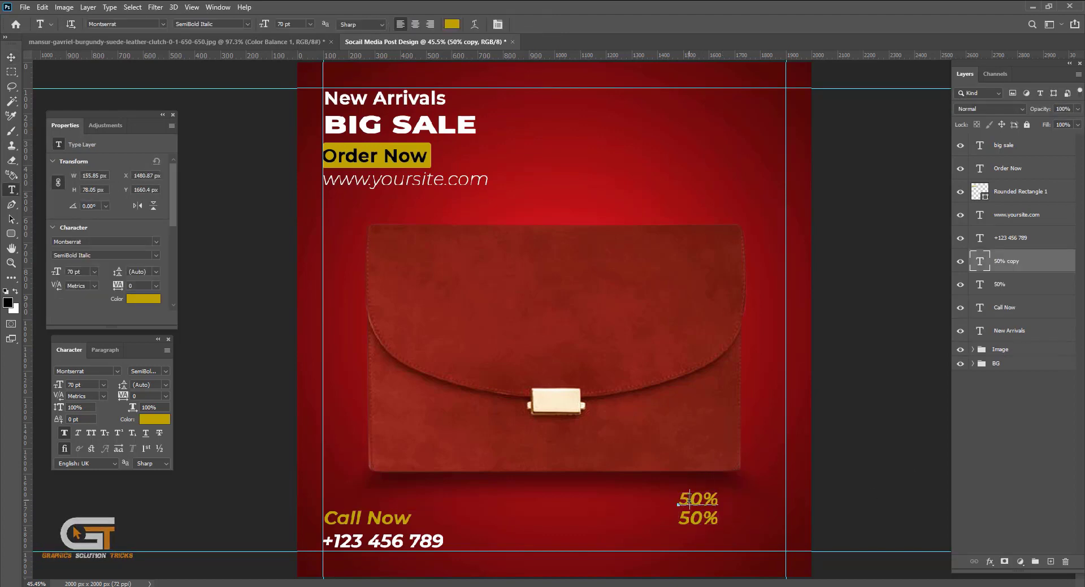
double_click(691, 499)
left_click(690, 499)
type("up t")
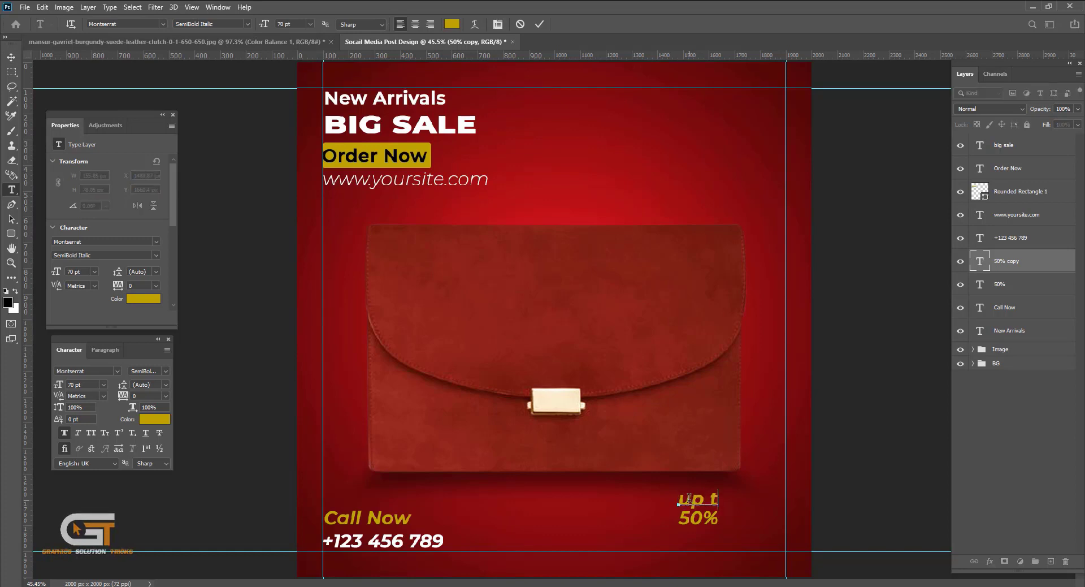
type("o")
key("ctrl+a")
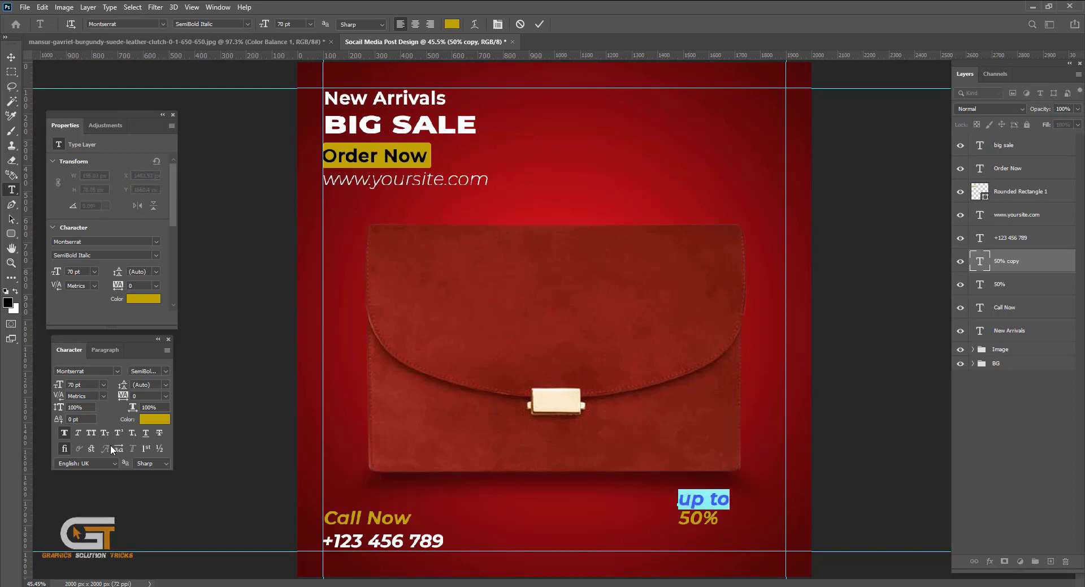
left_click(93, 430)
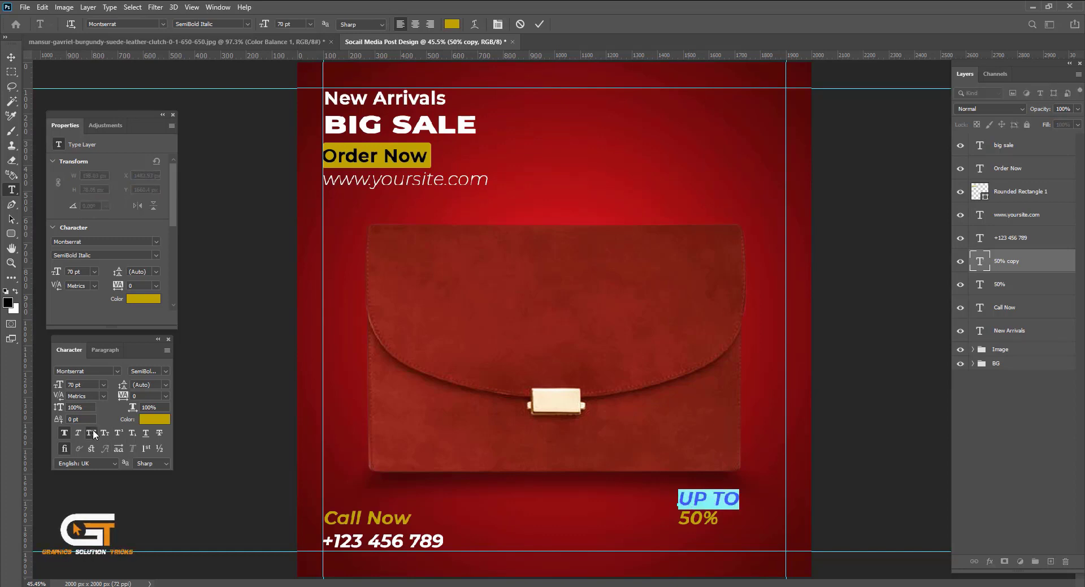
left_click(1004, 438)
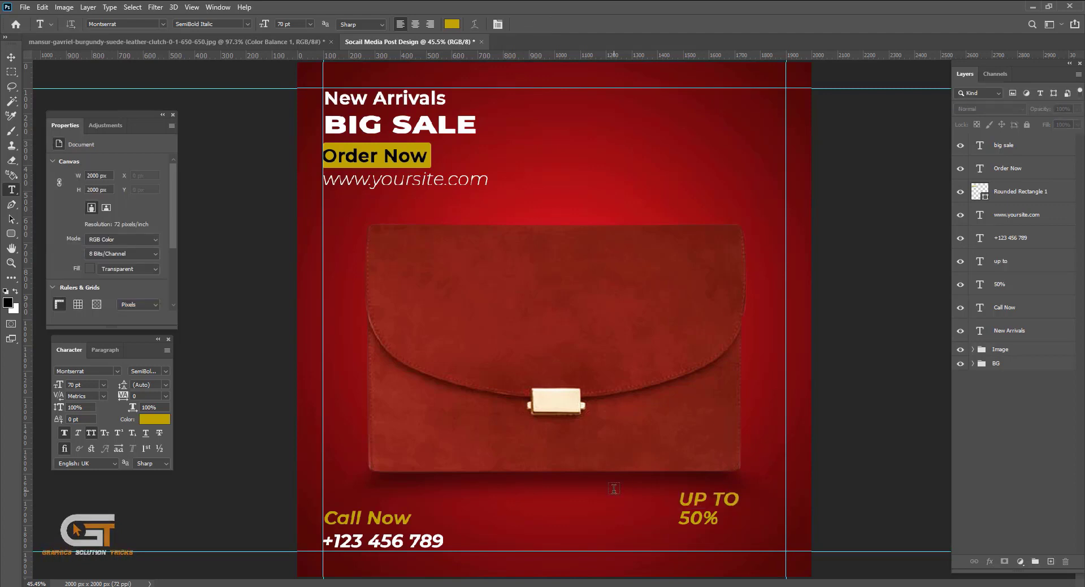
- Enlarge the 50% text to about 107.45 pt
left_click(710, 537)
key("ctrl+a")
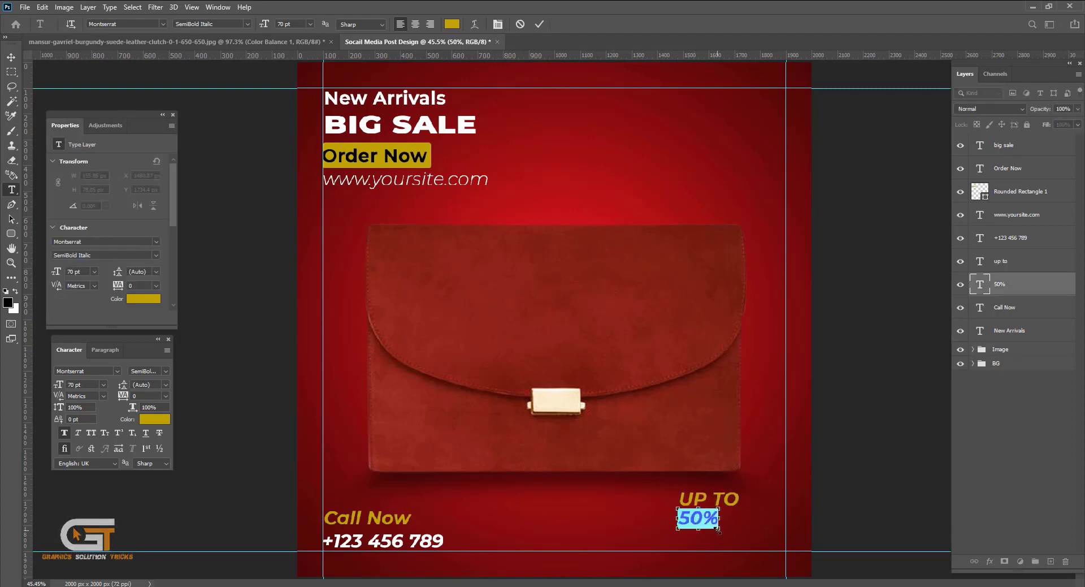
left_click_drag(755, 537, 763, 540)
key("ctrl+Return")
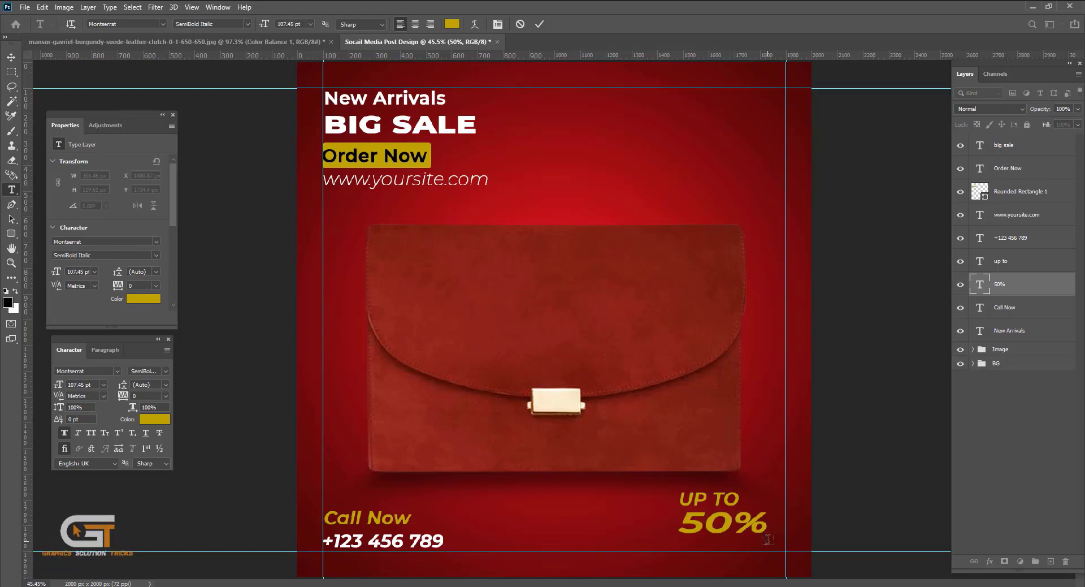
left_click(1018, 351)
- Nudge the bag image and the UP TO 50% text up slightly
key("v")
key("Up")
key("Up")
key("Up")
key("Up")
key("Up")
key("Up")
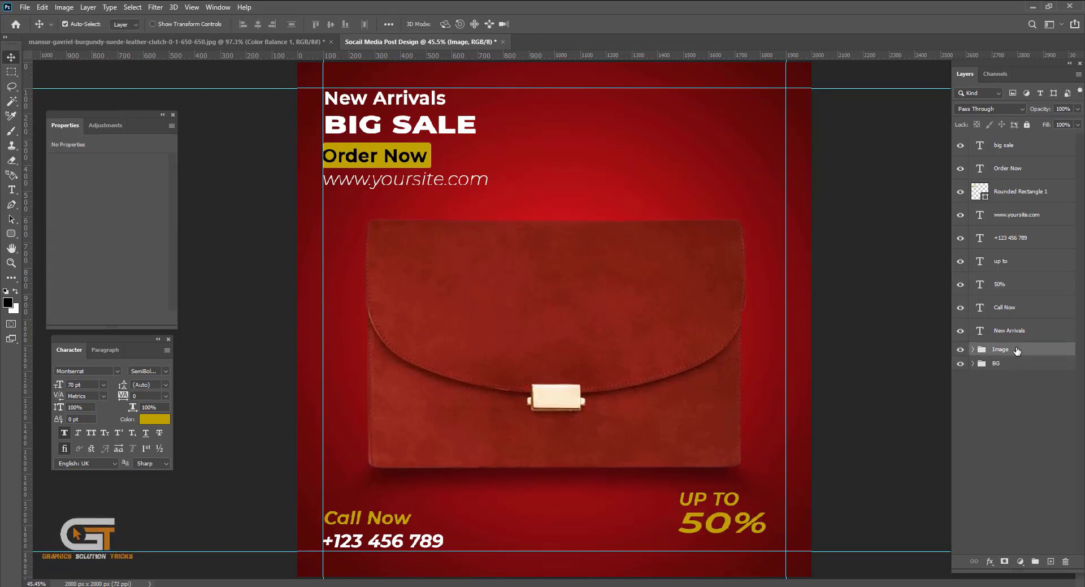
key("Up")
key("Up")
key("Up")
key("Up")
key("Up")
key("Up")
key("Up")
key("Up")
key("Up")
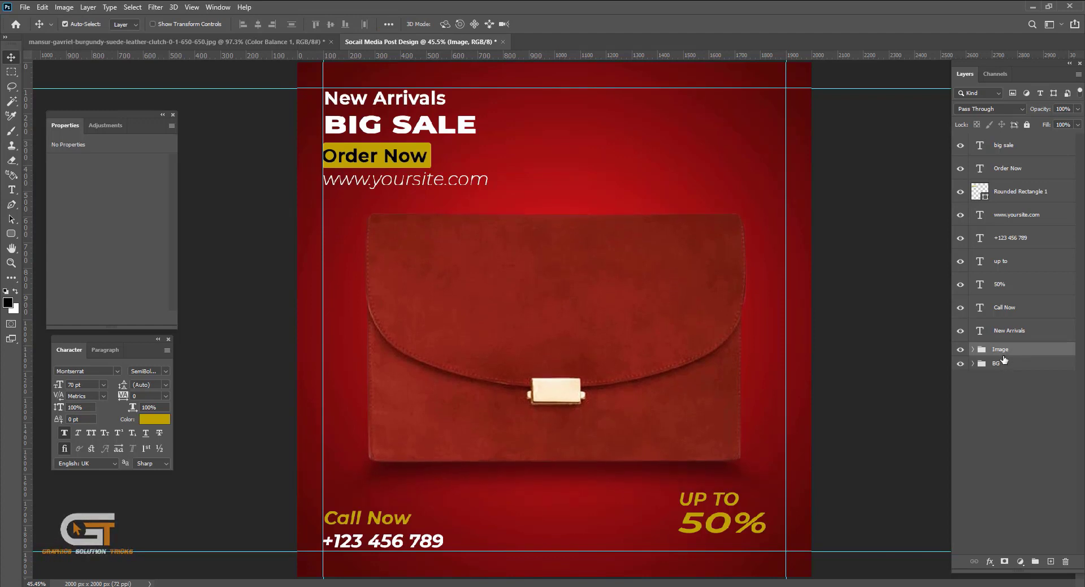
left_click(1003, 263)
left_click(1003, 284, "shift")
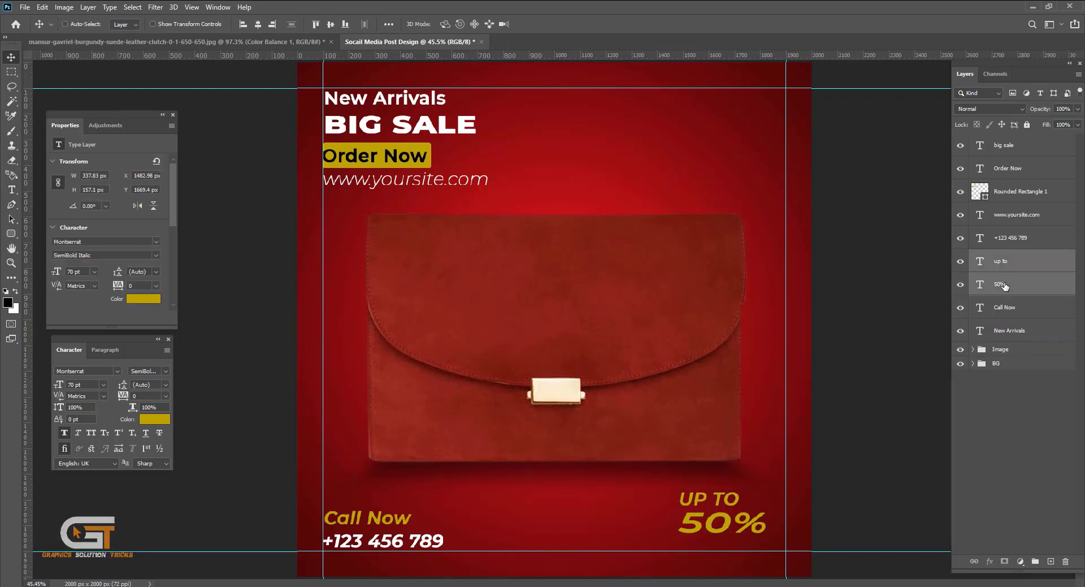
key("ctrl+t")
key("Up")
key("Up")
key("Up")
key("Up")
key("Up")
key("Up")
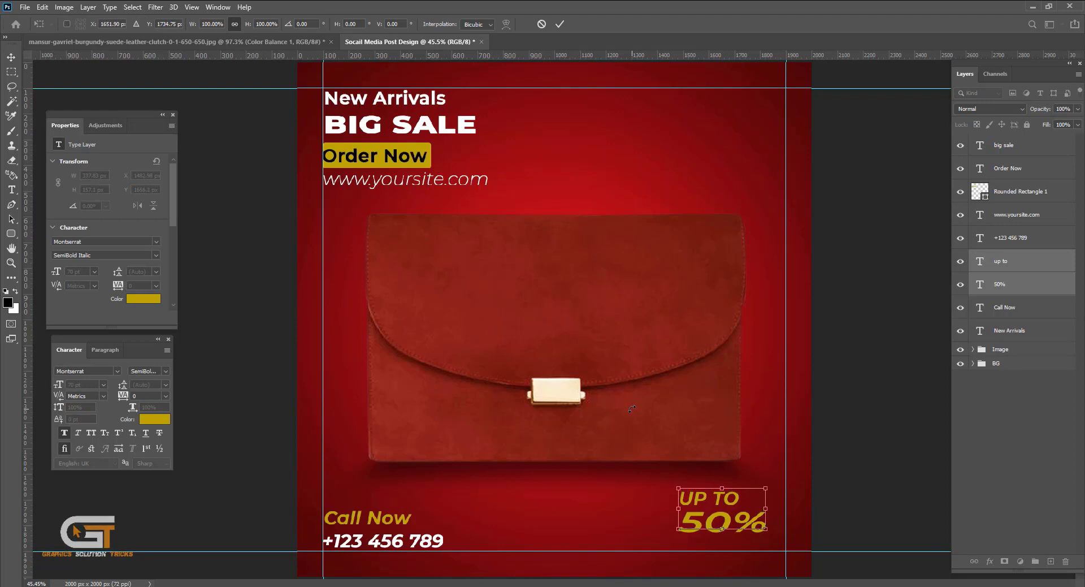
key("Up")
key("Up")
key("Up")
key("Up")
key("Up")
key("Up")
key("Up")
key("Up")
key("Up")
key("Up")
key("Up")
key("Up")
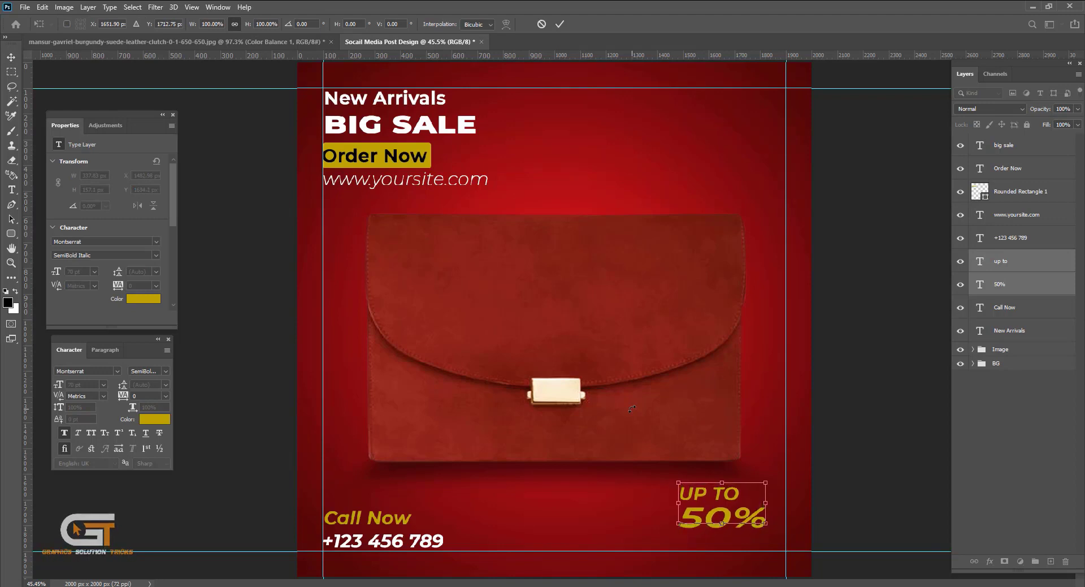
key("Return")
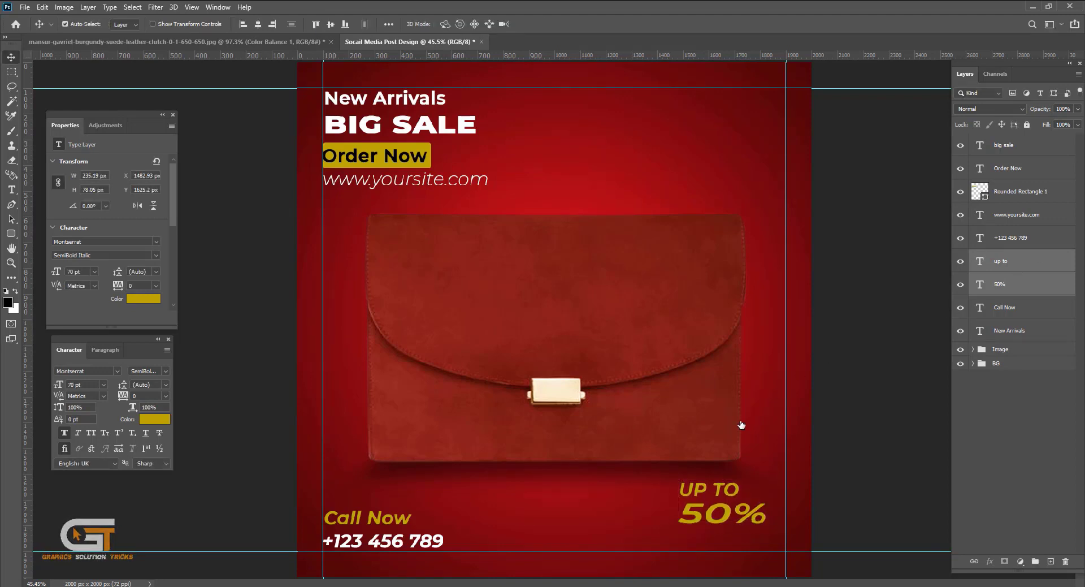
- Duplicate UP TO below 50%, retype it as OFF, and align it to the right edge
left_click(714, 494)
left_click_drag(724, 495, 742, 537)
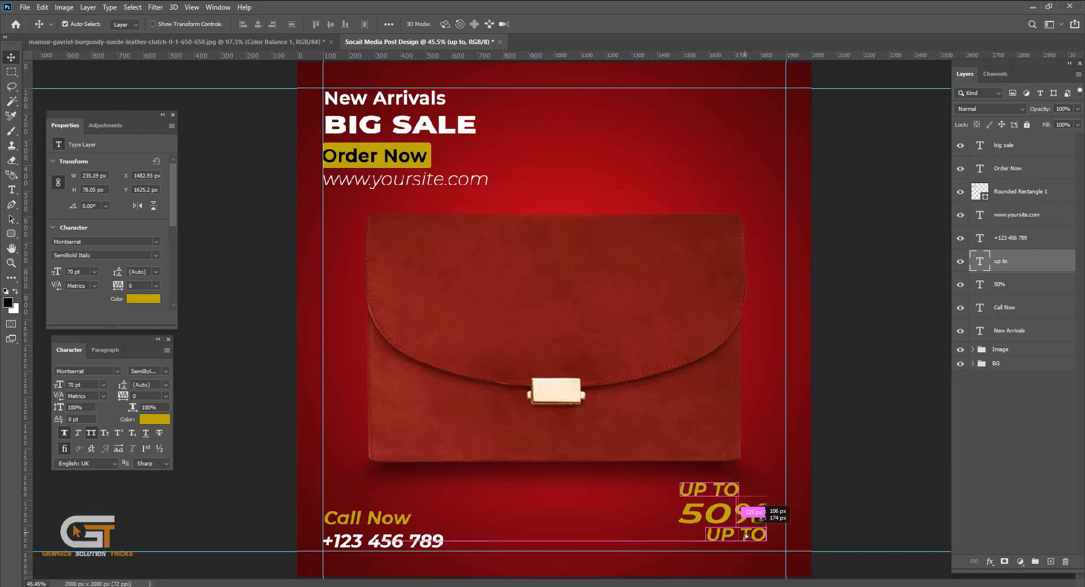
double_click(744, 534)
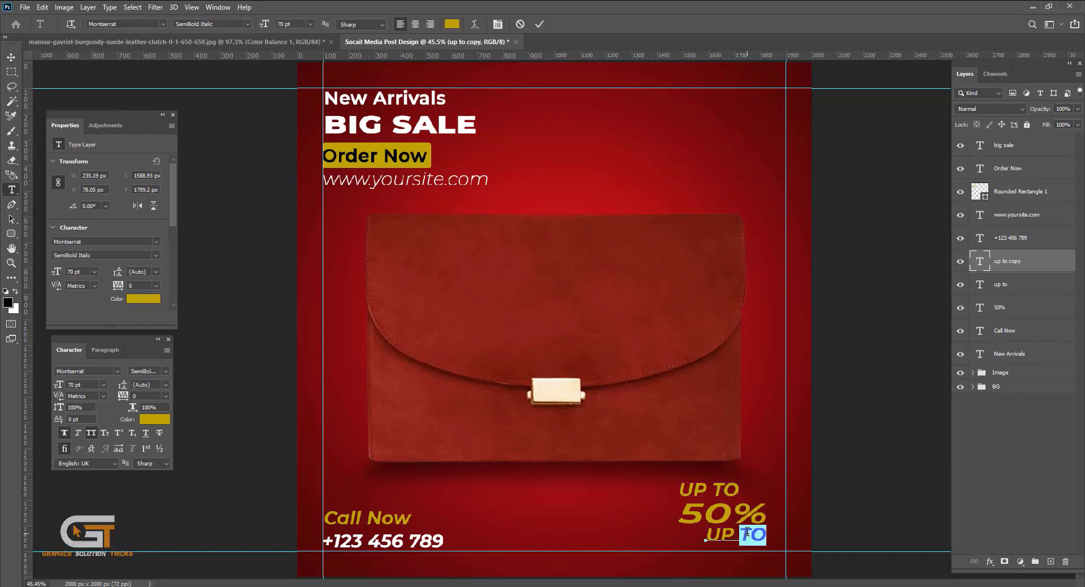
type("OFF")
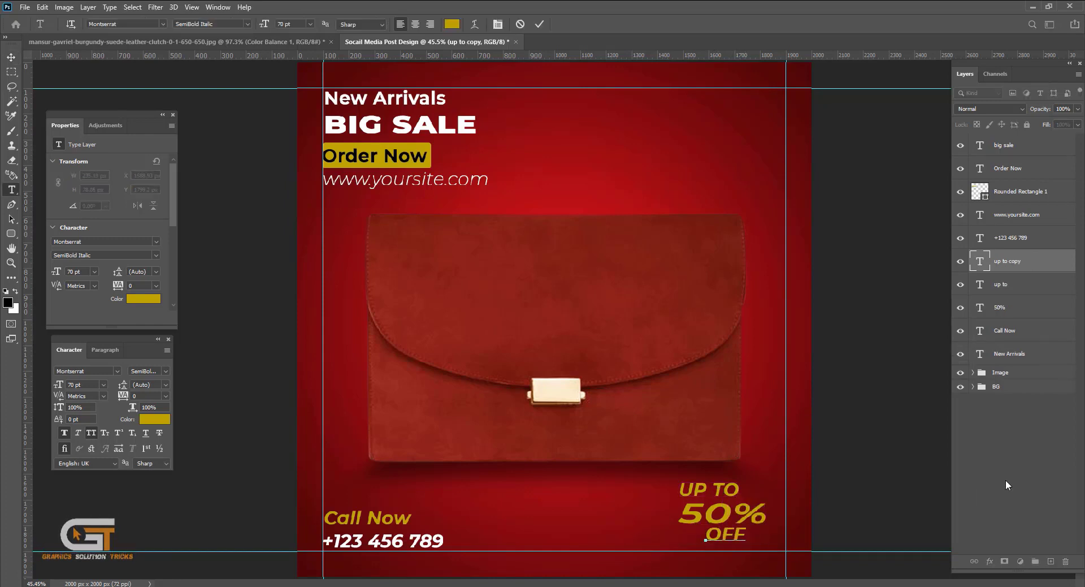
key("ctrl+Return")
key("v")
scroll(753, 538, "up", 2)
scroll(758, 536, "up", 2)
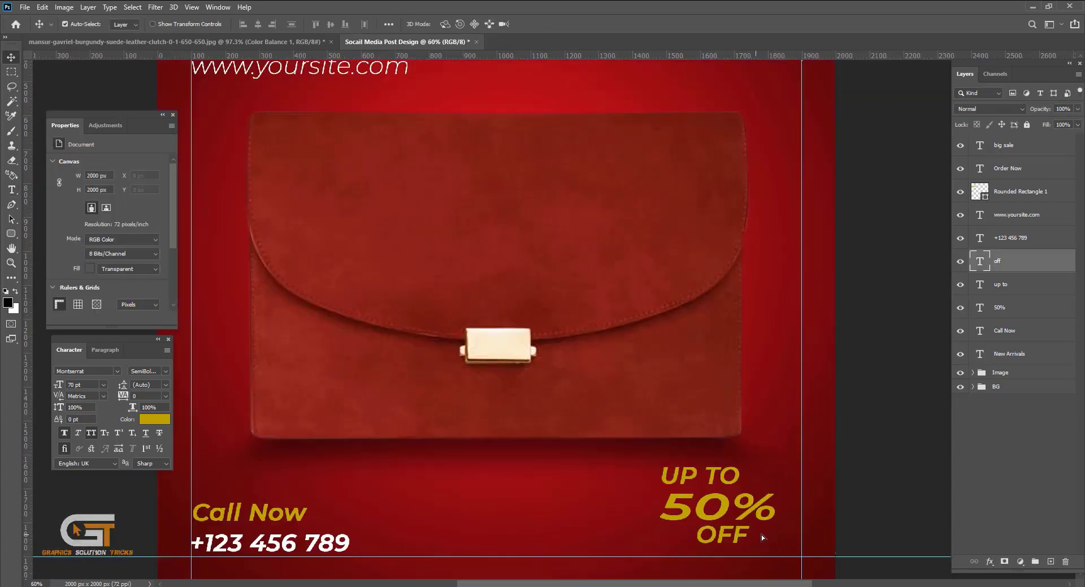
left_click_drag(762, 534, 765, 533)
scroll(762, 511, "down", 1)
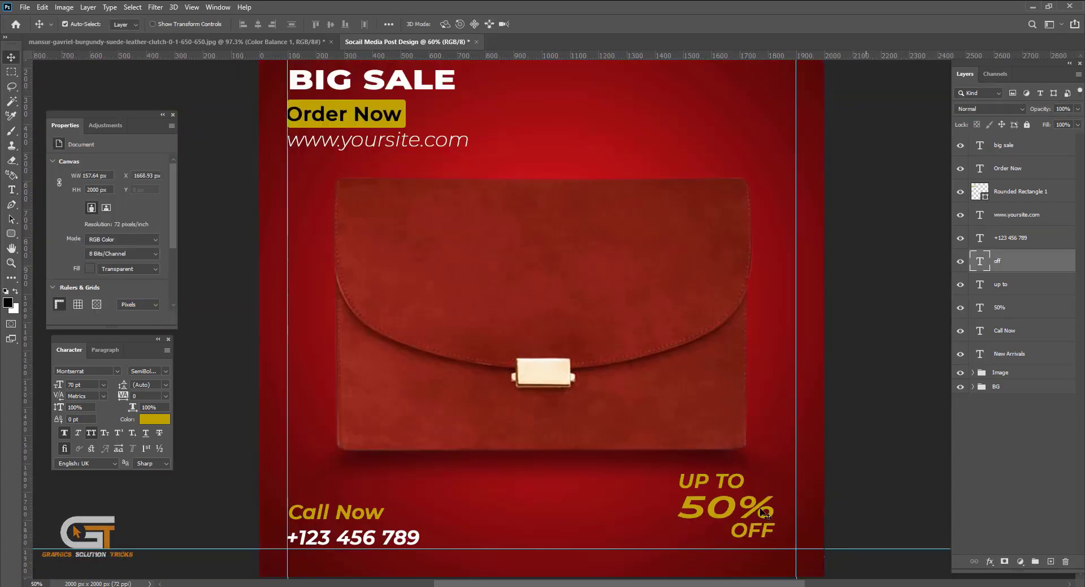
left_click(727, 484)
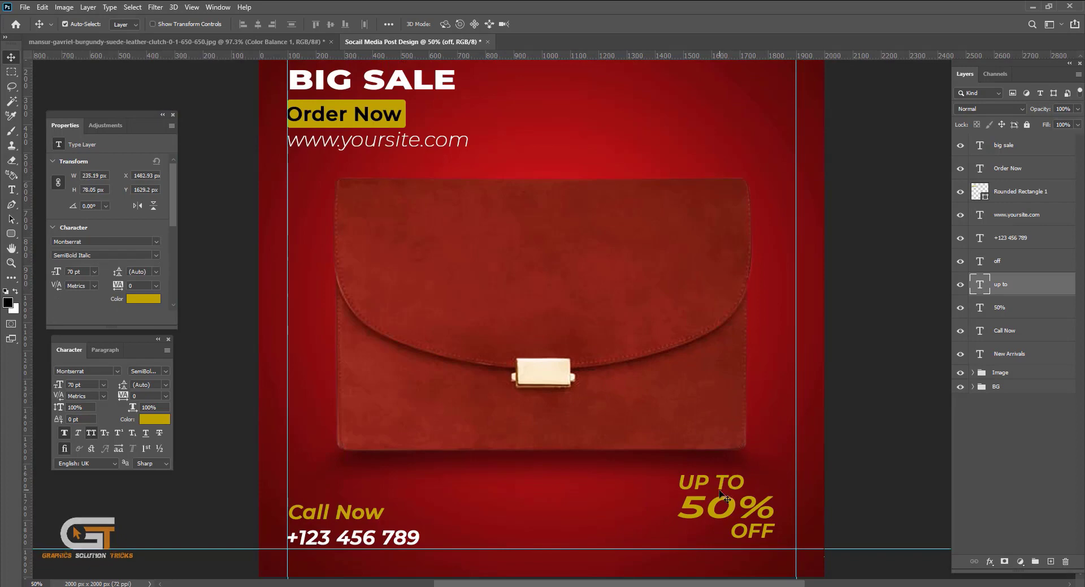
left_click_drag(757, 536, 760, 551)
scroll(760, 550, "down", 1)
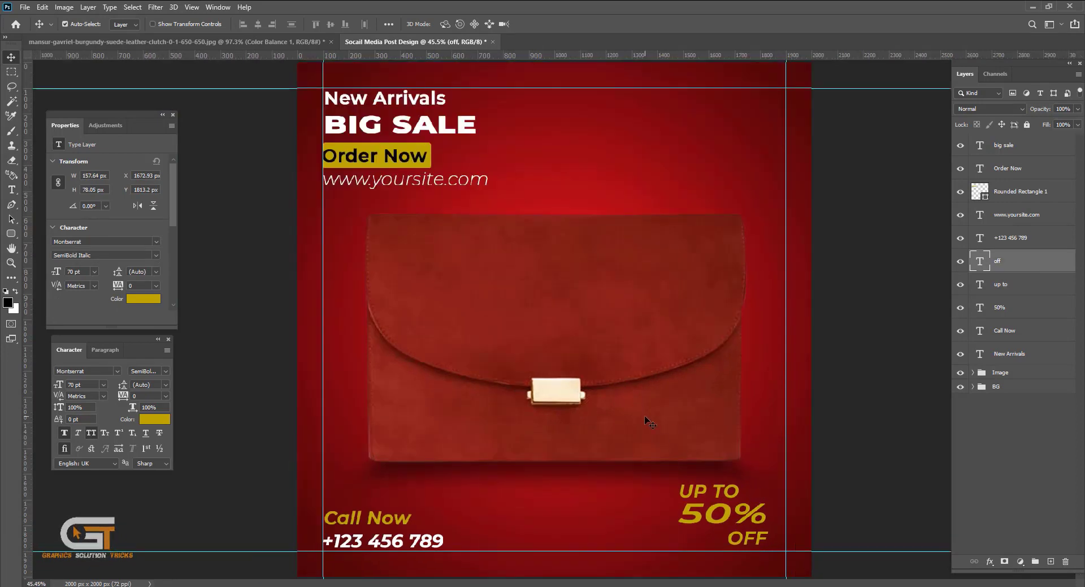
- Change the UP TO text colour from gold to white
key("t")
left_click_drag(678, 490, 739, 490)
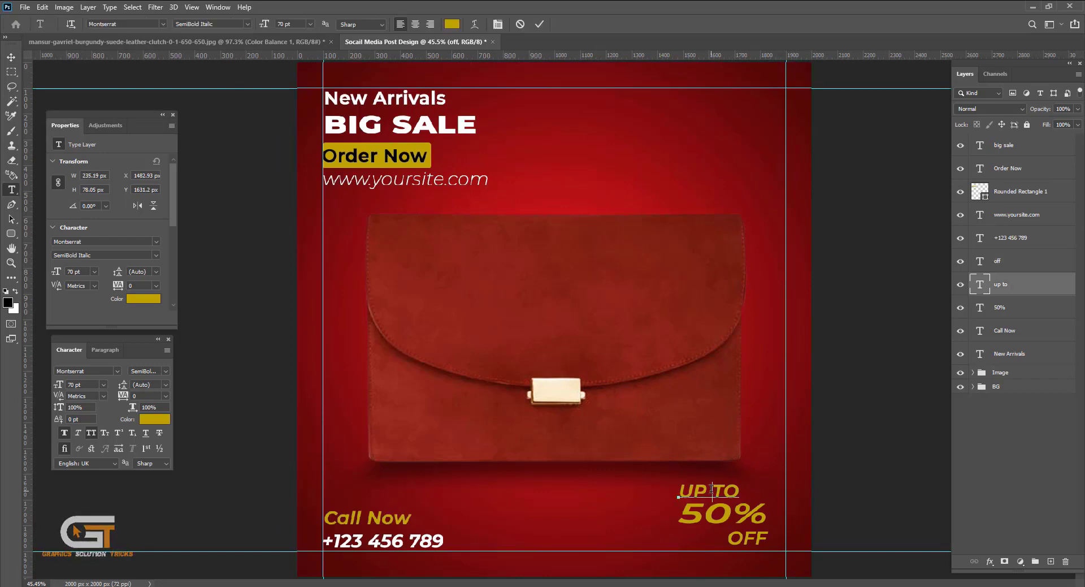
left_click(154, 419)
left_click(522, 193)
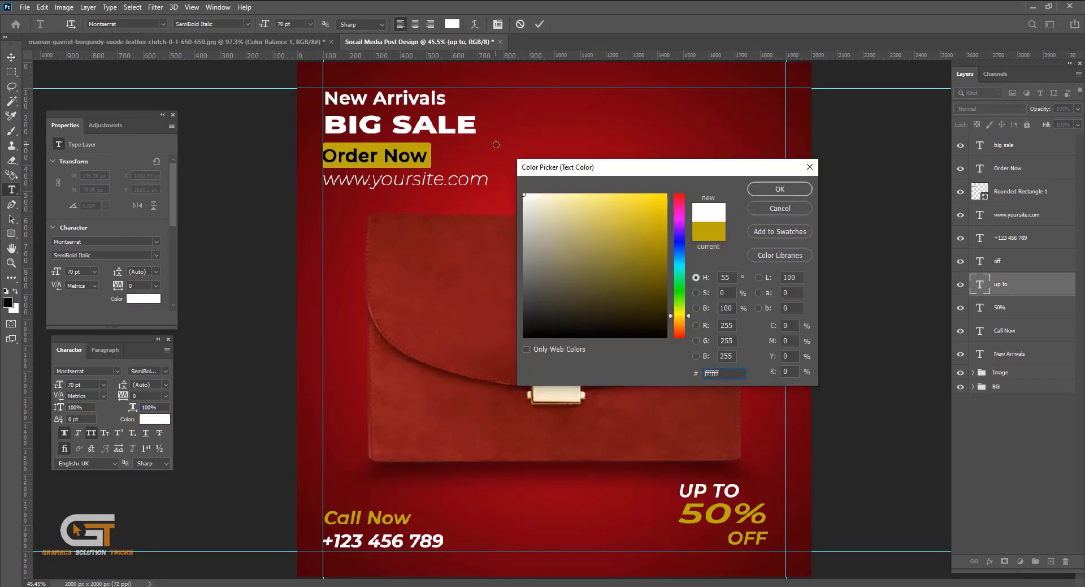
left_click(780, 186)
left_click(811, 524)
key("alt+bracketleft")
key("ctrl+bracketleft")
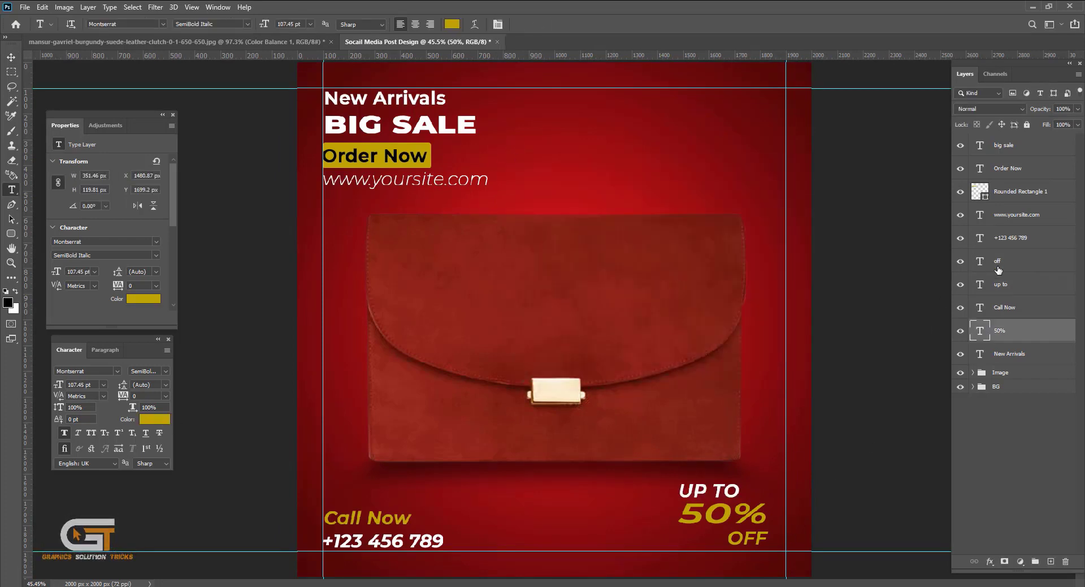
- Make the OFF text white too and commit the text edits
left_click_drag(768, 537, 728, 537)
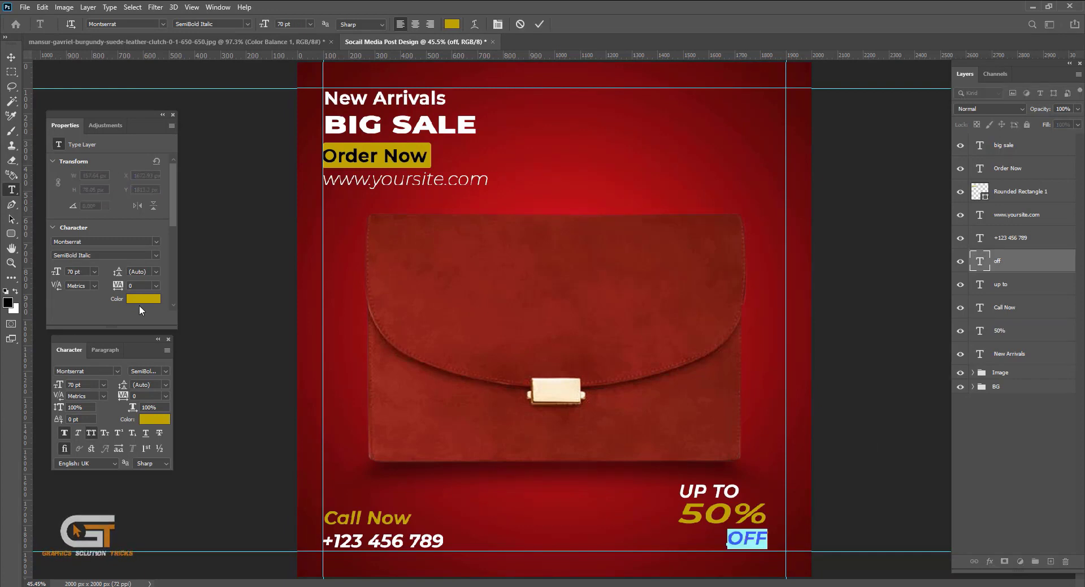
left_click(164, 422)
left_click(523, 194)
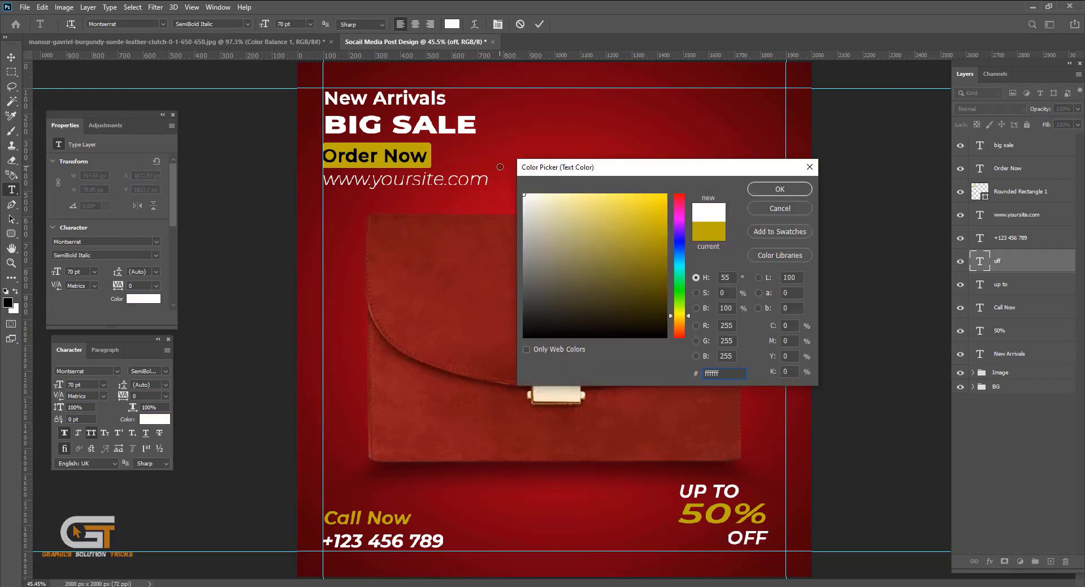
key("Return")
left_click(983, 427)
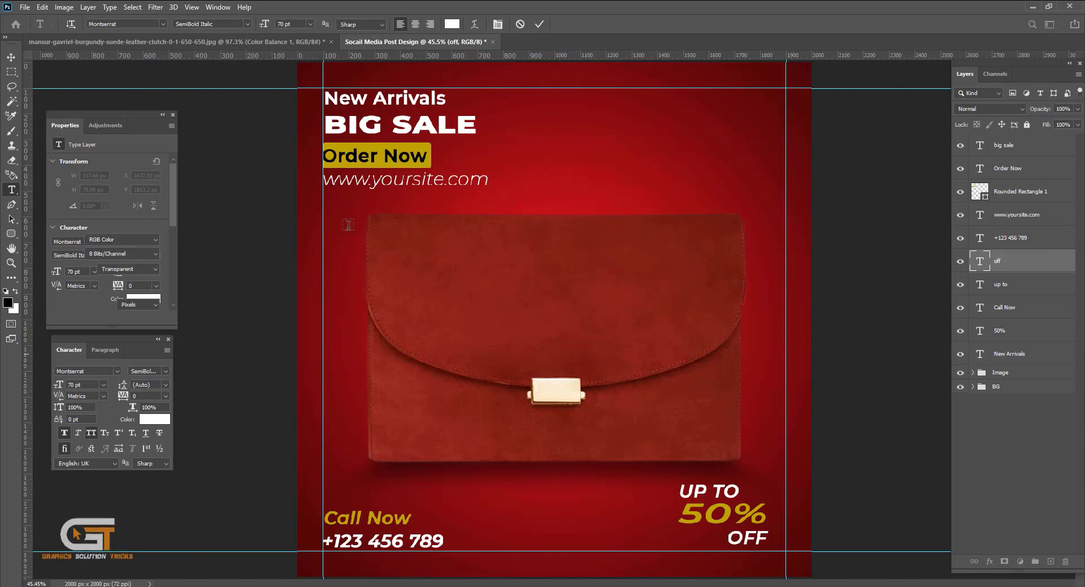
left_click(373, 182)
left_click_drag(373, 182, 490, 180)
left_click(398, 279)
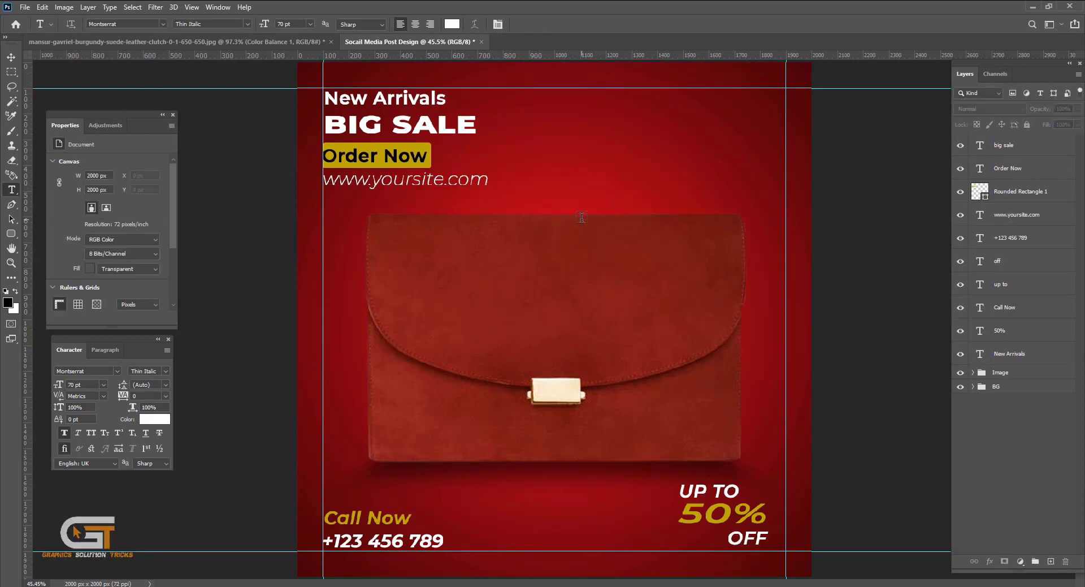
- Draw a small ellipse right of BIG SALE with no fill and a gold stroke
left_click(11, 234)
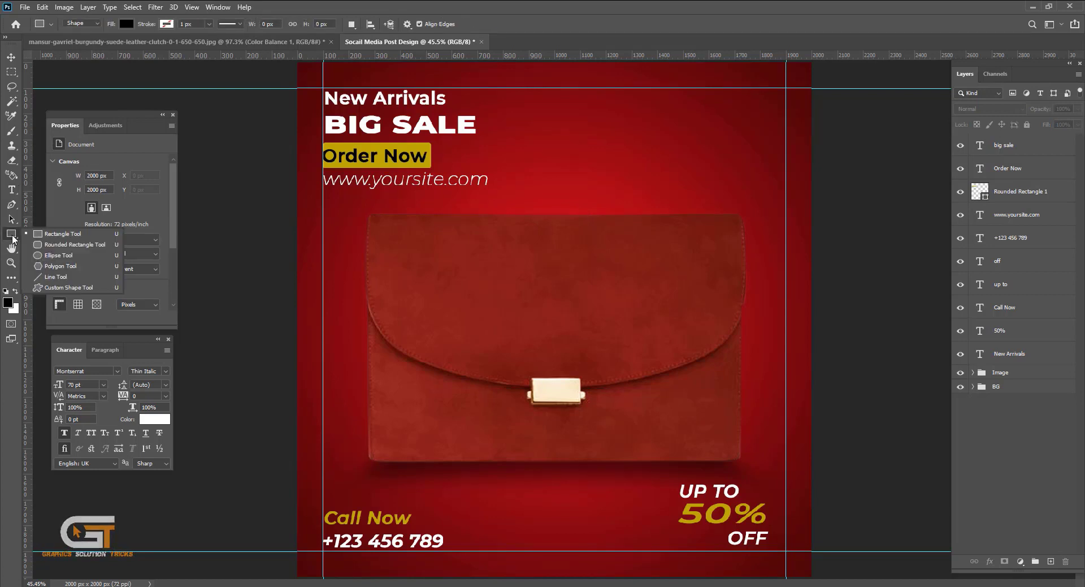
left_click(54, 255)
left_click_drag(587, 122, 614, 143)
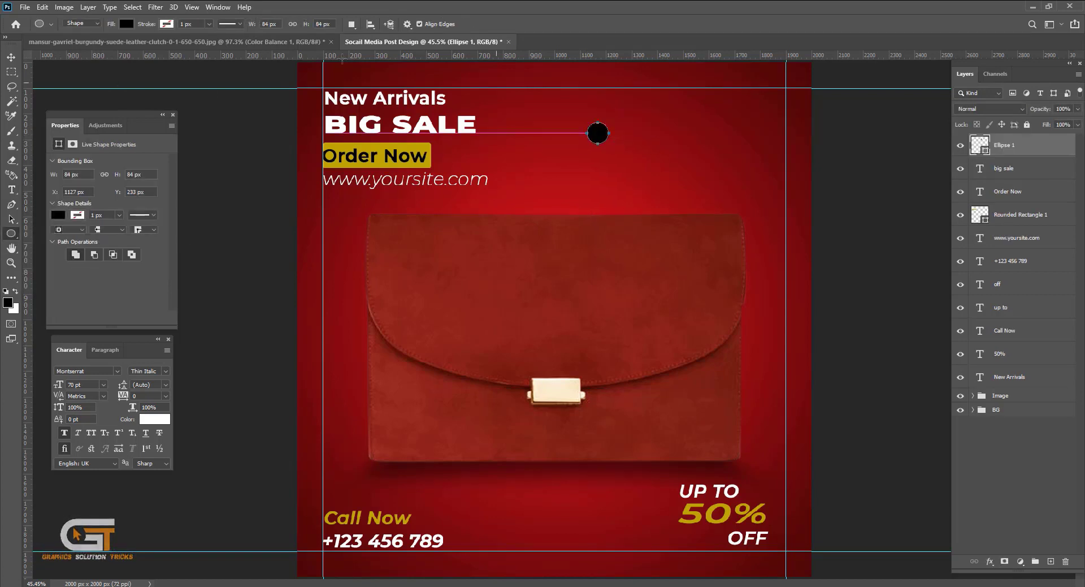
left_click(128, 24)
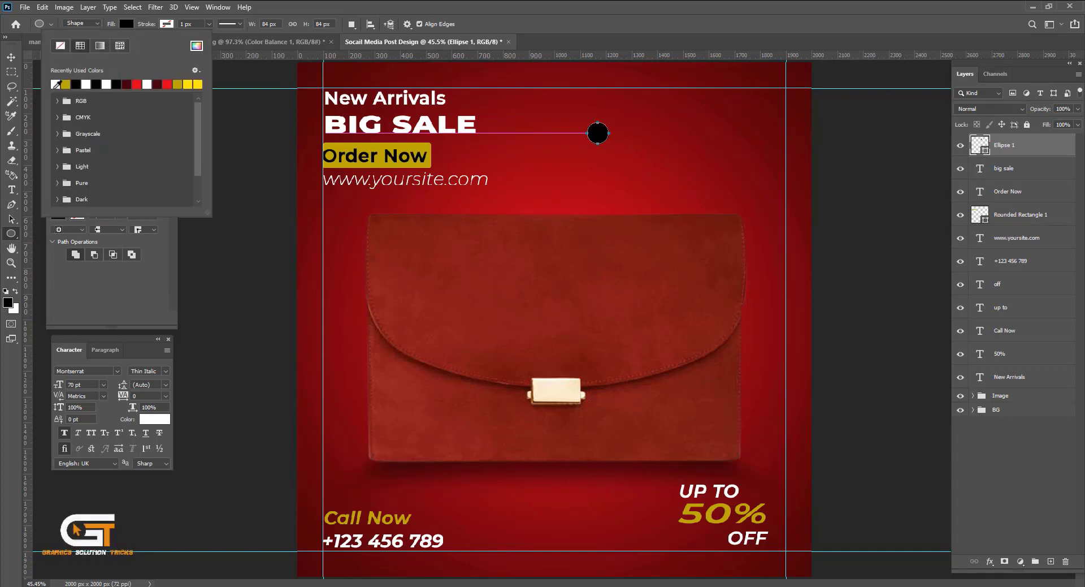
left_click(64, 43)
left_click(105, 83)
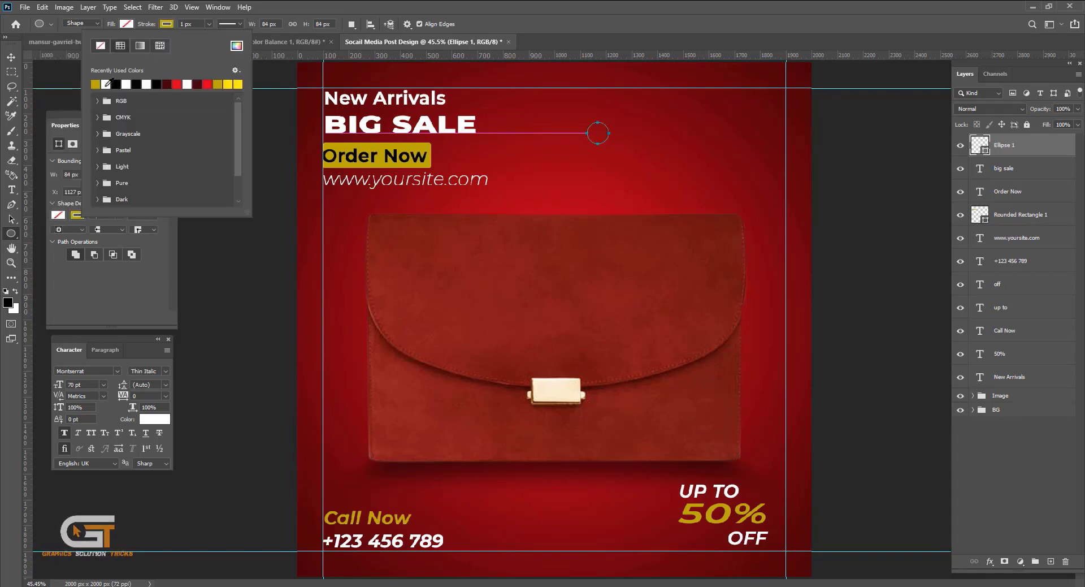
key("Return")
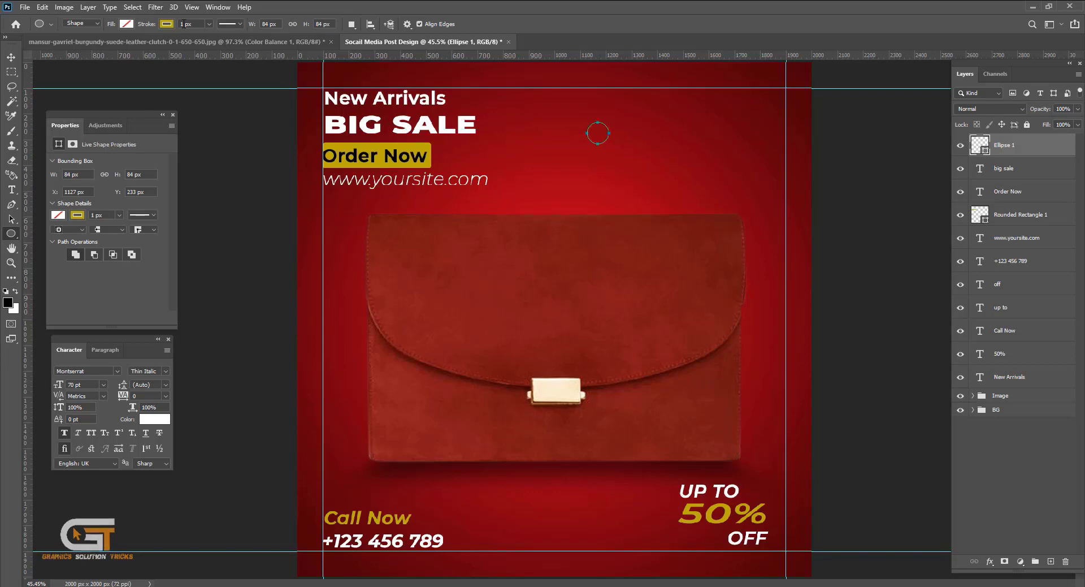
type("5")
left_click(961, 467)
- Move the gold ring to the top-right corner and place a copy beside the bag
key("v")
left_click(677, 153)
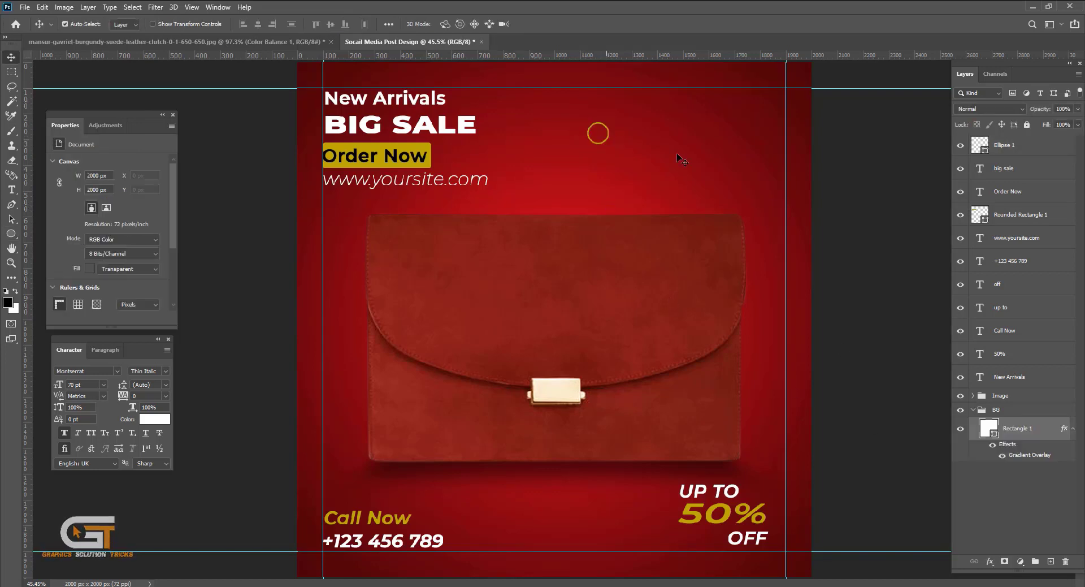
left_click_drag(677, 153, 678, 155)
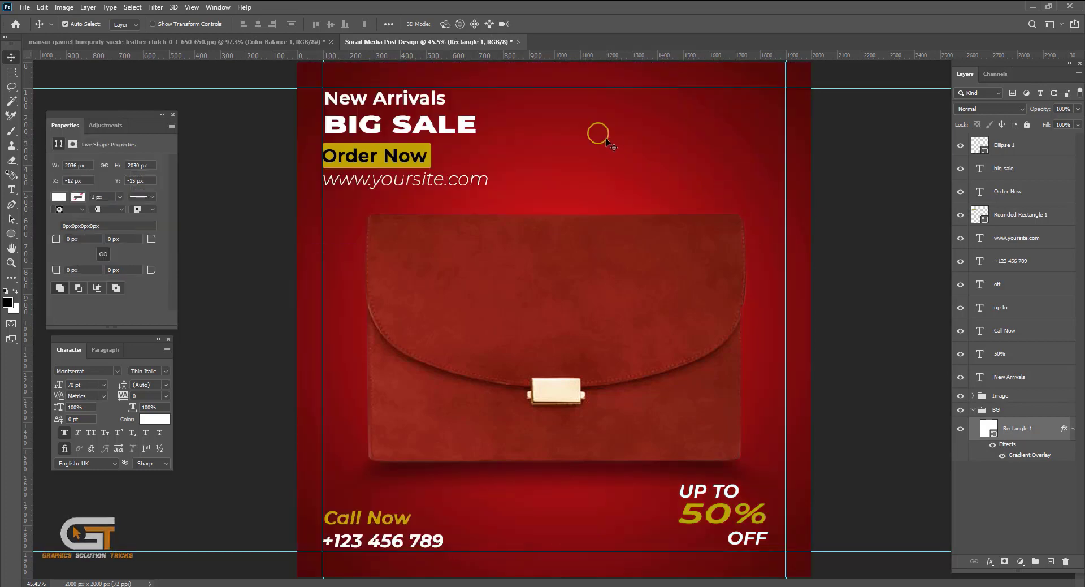
left_click_drag(607, 141, 778, 154)
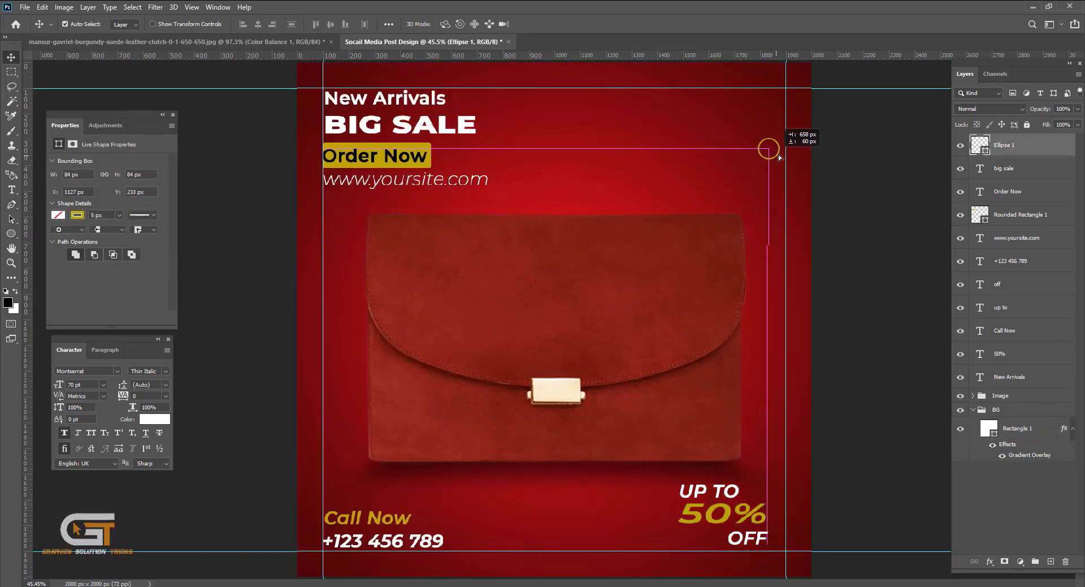
mouse_move(778, 154)
left_mouse_down()
mouse_move(779, 325)
mouse_move(344, 315)
left_mouse_up()
left_click(773, 327)
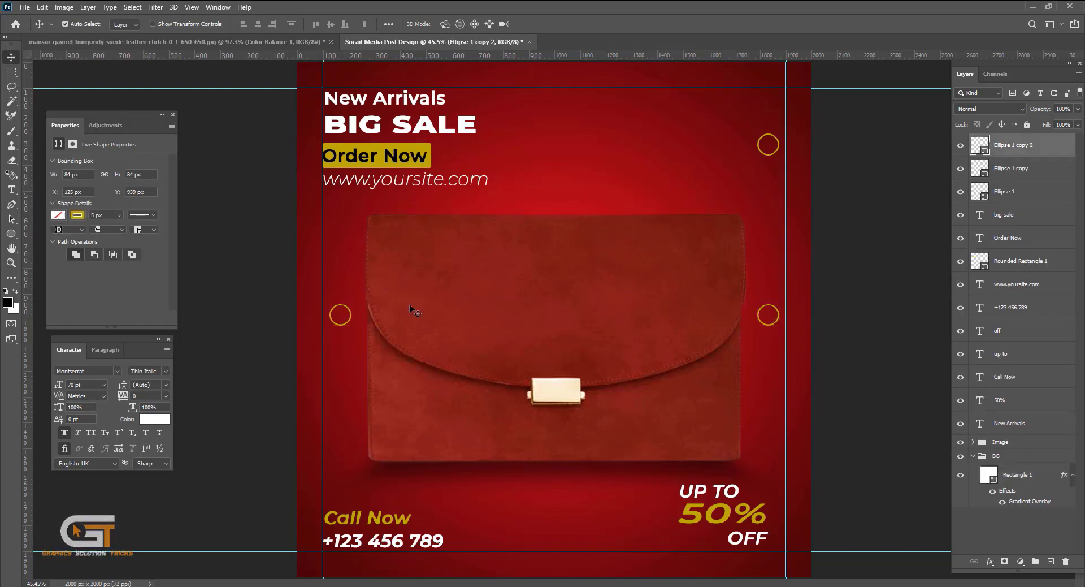
- Draw a small gold-outlined triangle near the top with the Pen tool
key("p")
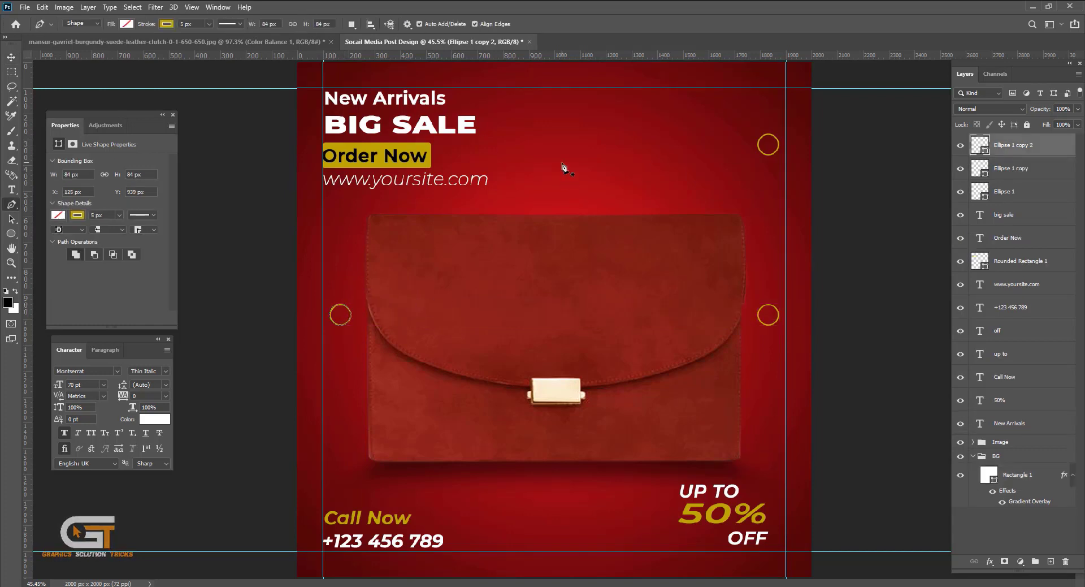
left_click(563, 152)
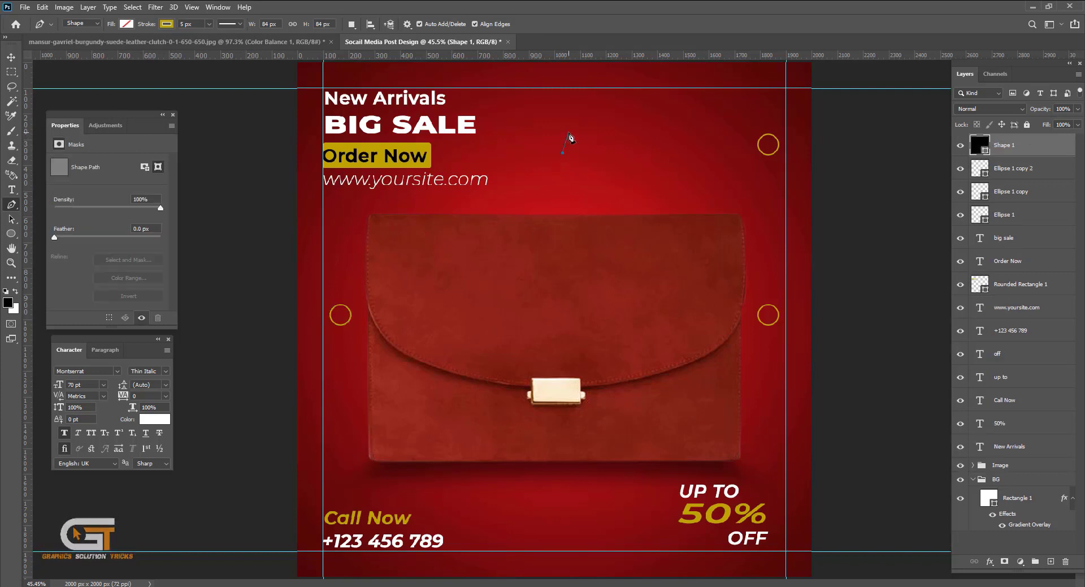
left_click(572, 134)
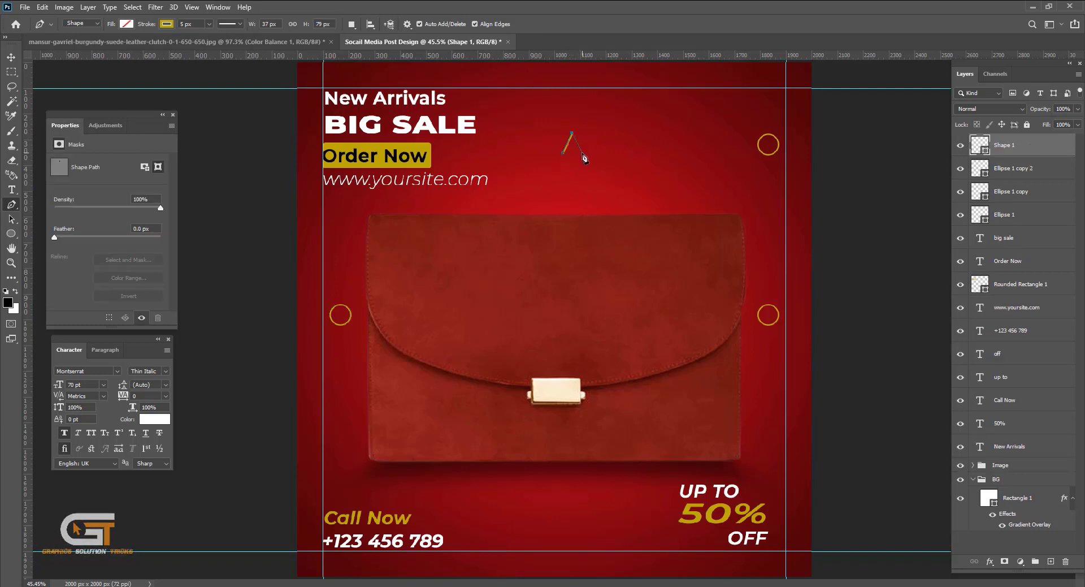
left_click(583, 154)
left_click(564, 153)
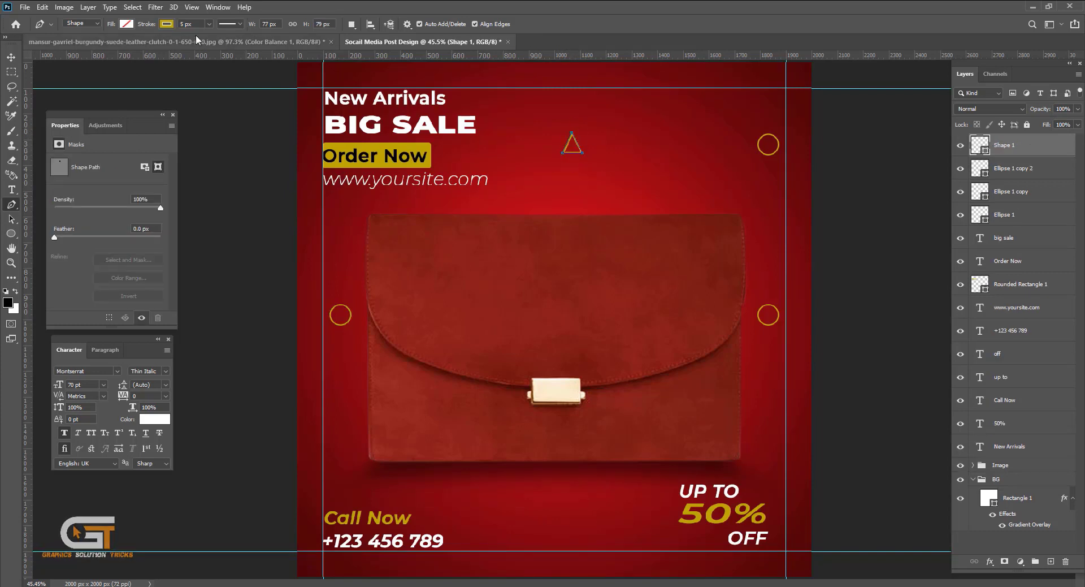
left_click(1009, 167)
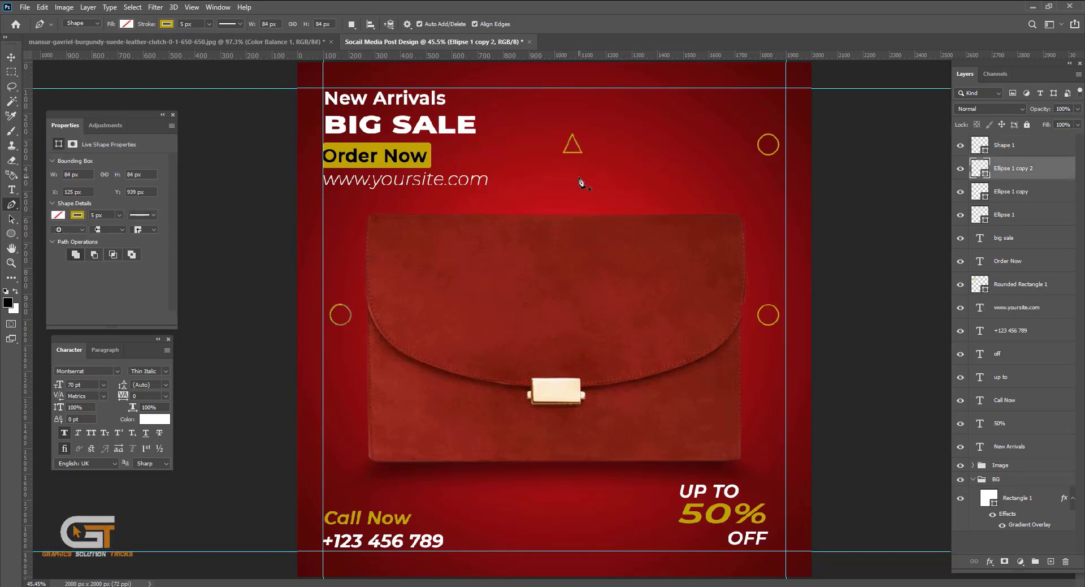
- Duplicate the triangle to its right and flip the copy vertically
key("v")
left_click_drag(579, 153, 621, 153)
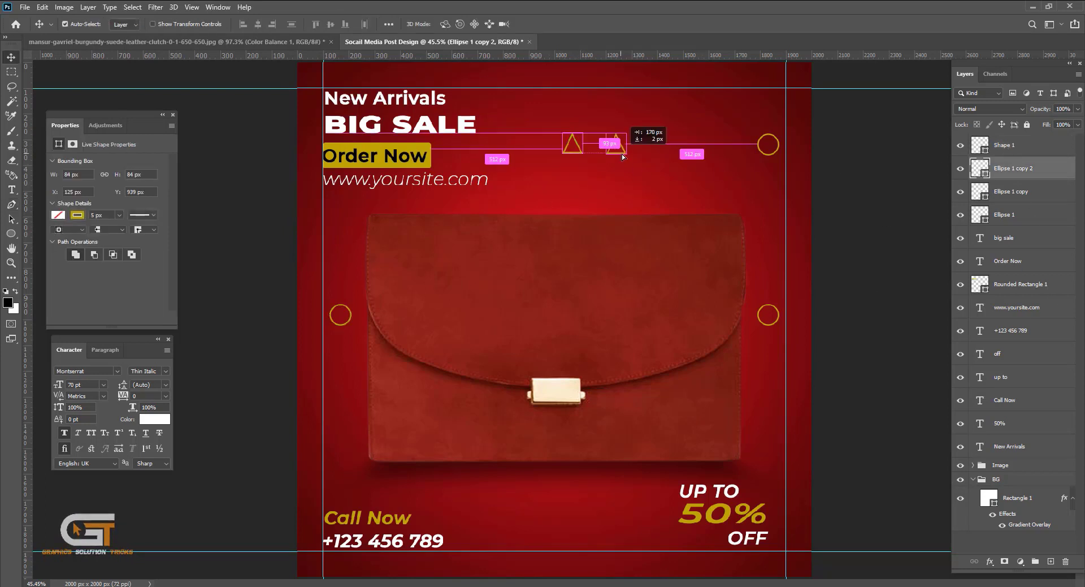
key("ctrl+t")
right_click(618, 146)
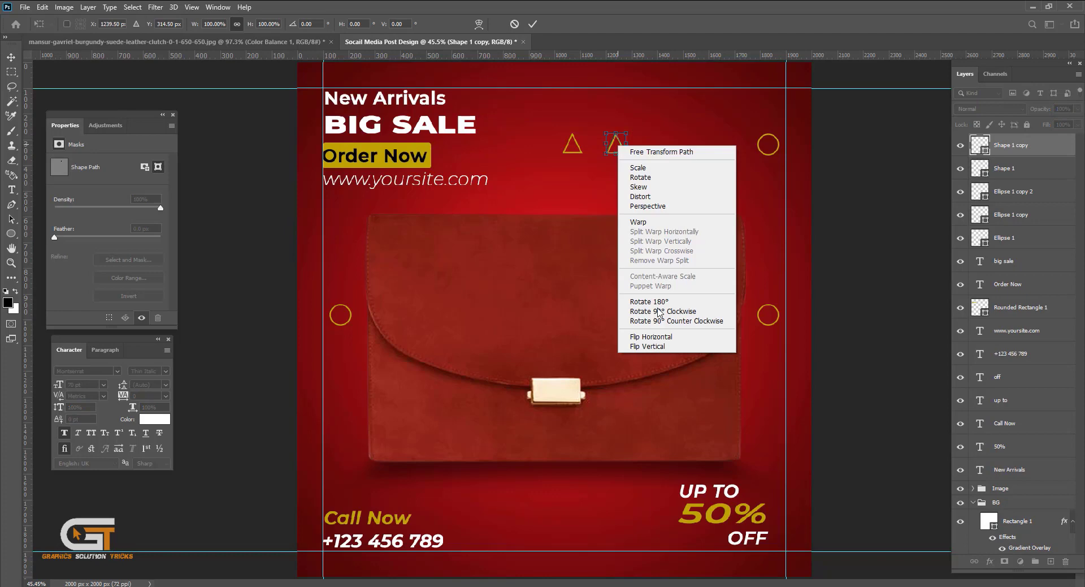
left_click(648, 346)
key("Return")
scroll(611, 243, "down", 1)
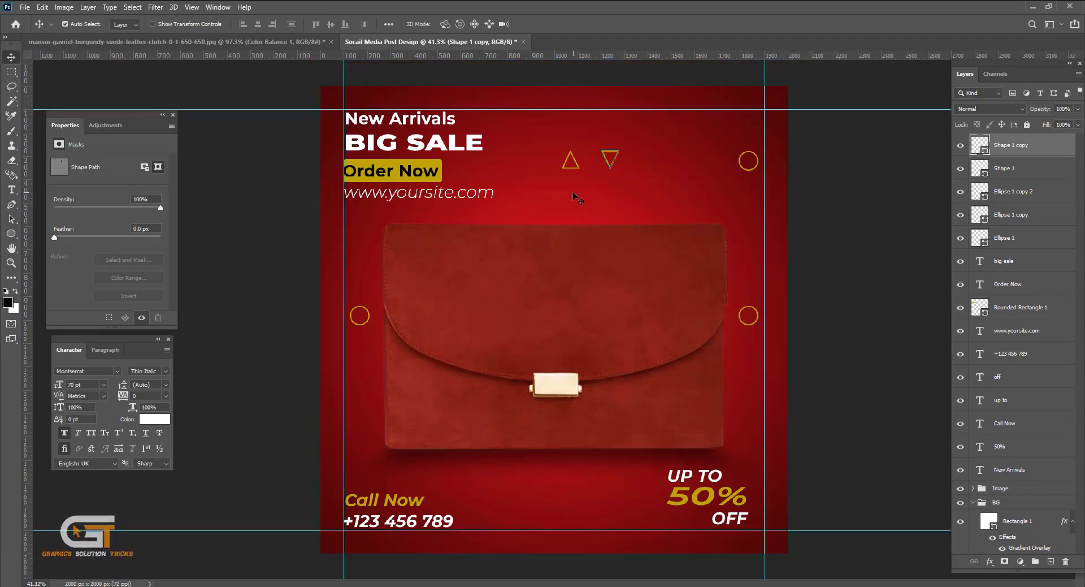
left_click_drag(564, 170, 556, 170)
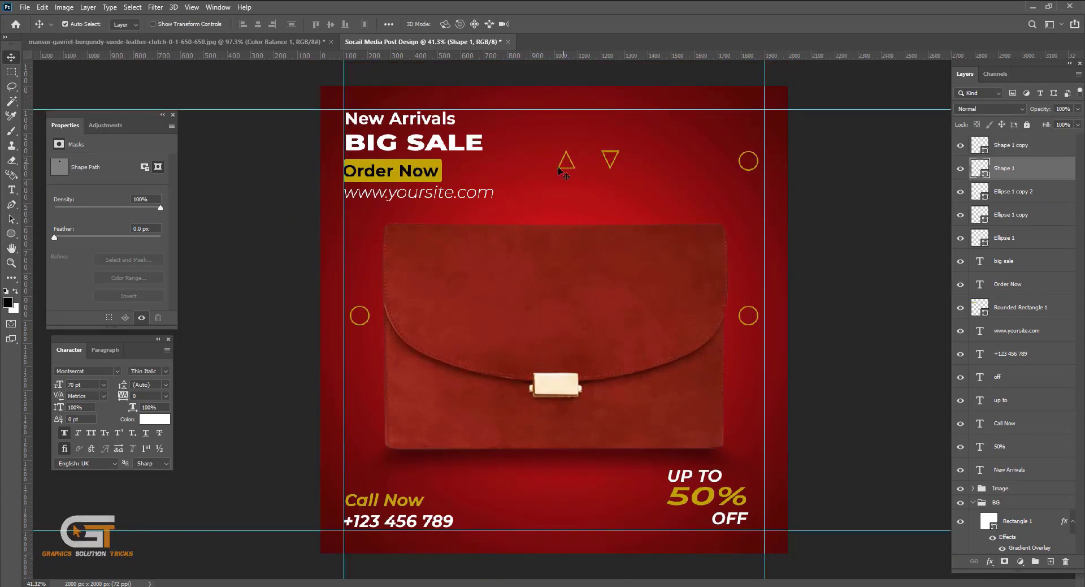
- Copy both triangles down beside UP TO 50%, undoing a stray background move
left_click(1025, 148, "shift")
key("ctrl+alt+t")
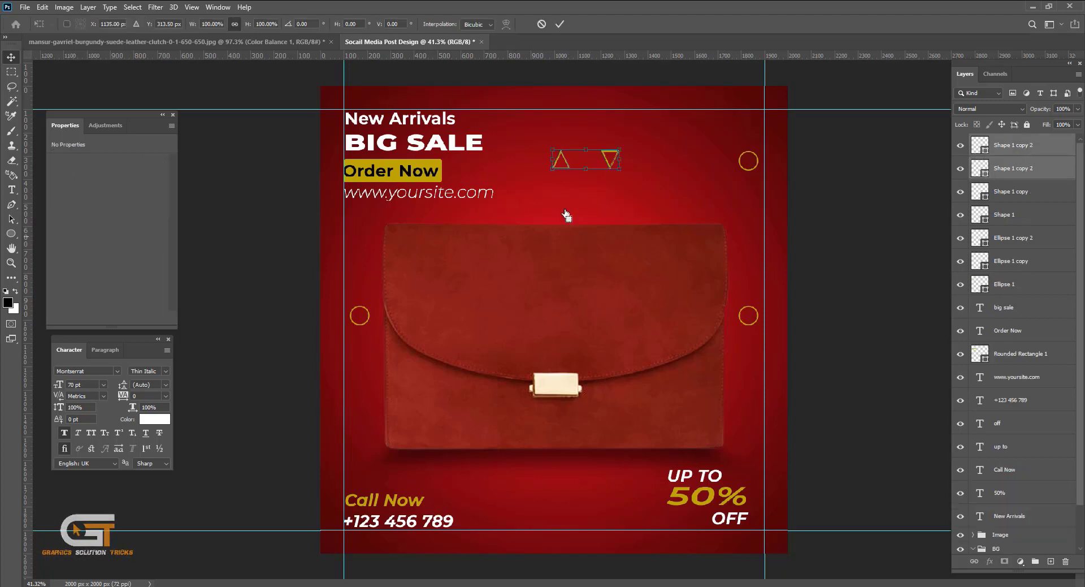
mouse_move(584, 161)
left_mouse_down()
mouse_move(558, 497)
mouse_move(526, 498)
left_mouse_up()
key("Return")
scroll(550, 486, "down", 2)
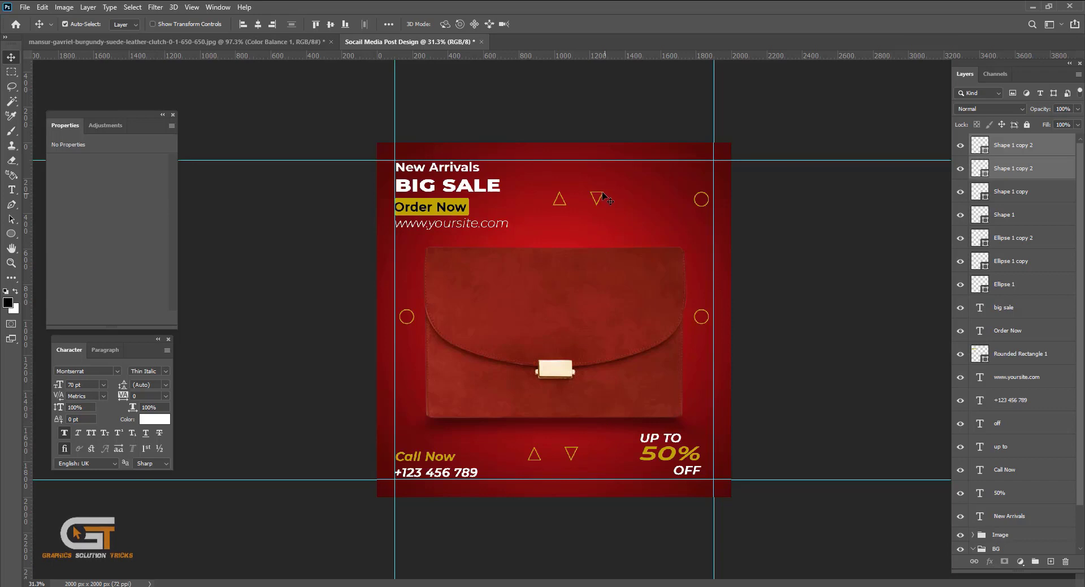
left_click_drag(604, 197, 615, 203)
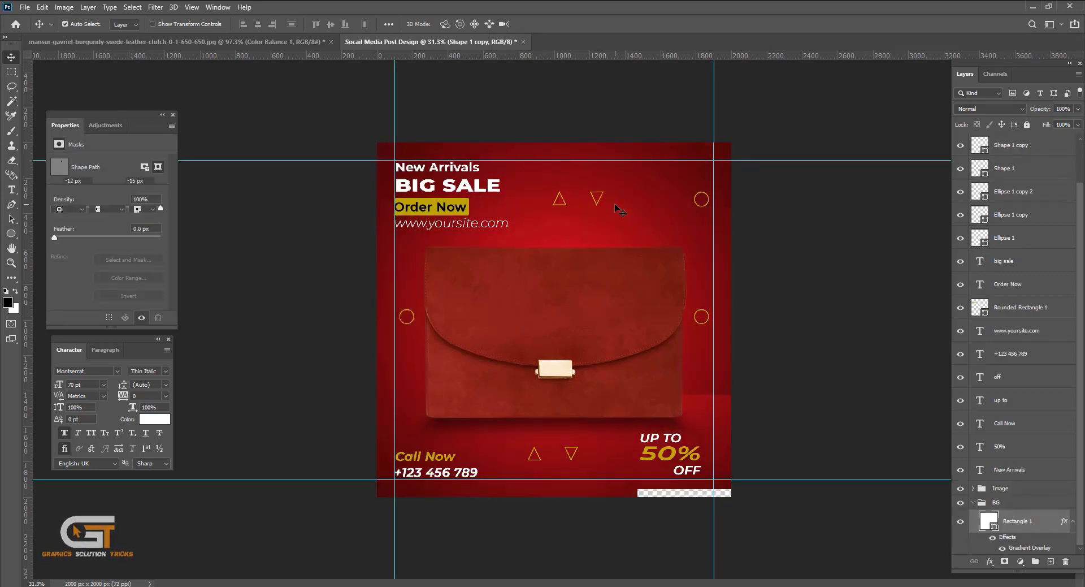
key("ctrl+z")
key("ctrl+z")
key("ctrl+z")
key("ctrl+z")
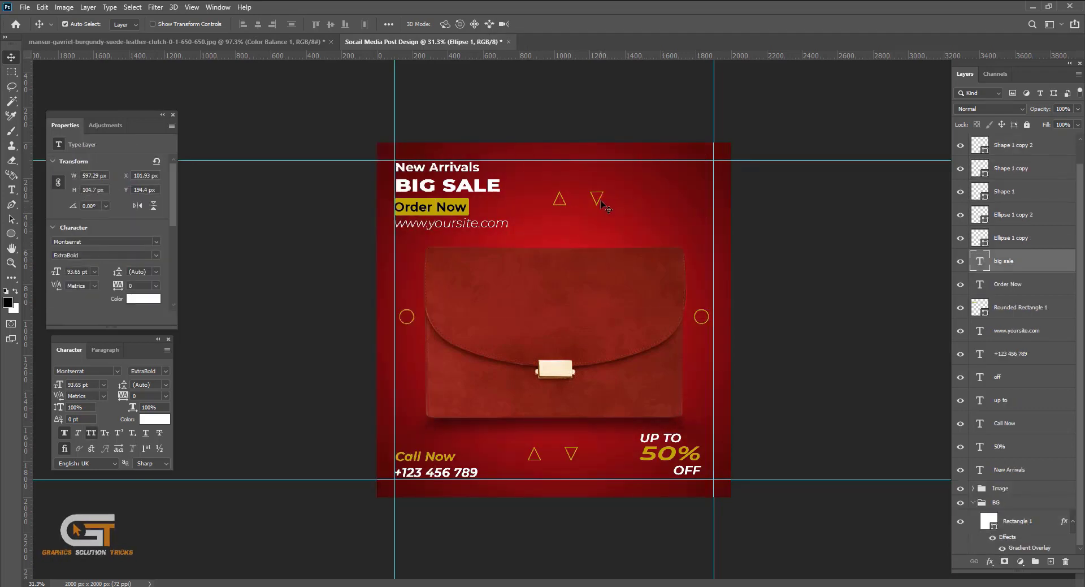
- Select the downward-pointing triangle layer and open its colour setting
left_click(600, 204)
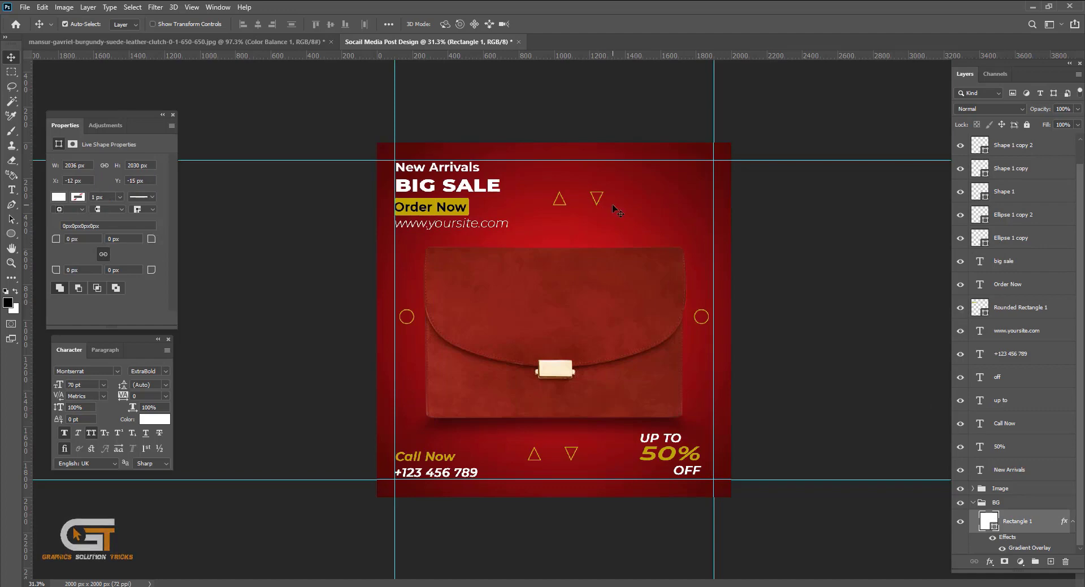
scroll(617, 212, "up", 2)
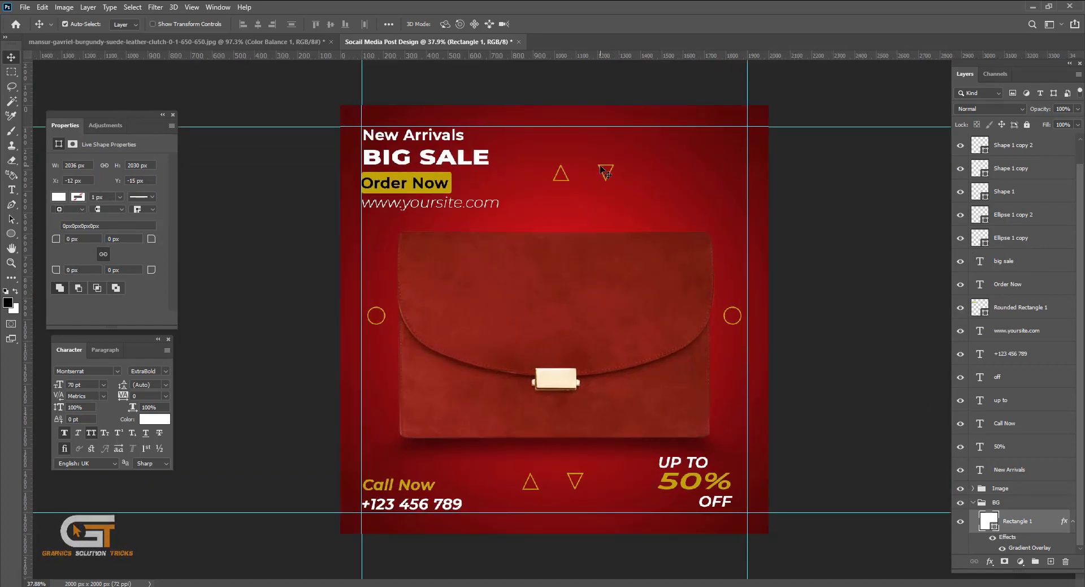
scroll(604, 171, "up", 2)
left_click(981, 172)
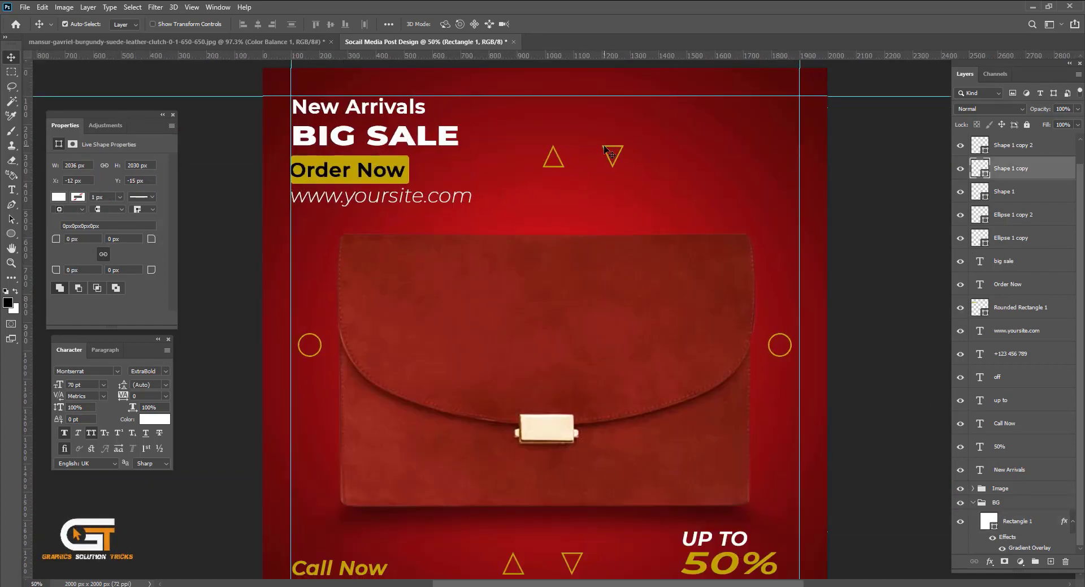
double_click(986, 175)
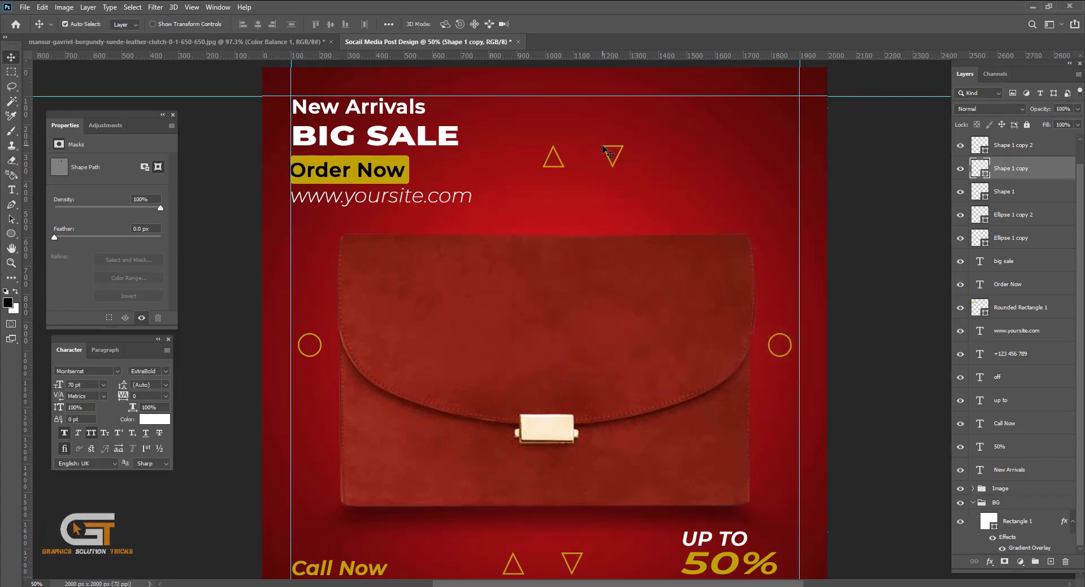
double_click(986, 174)
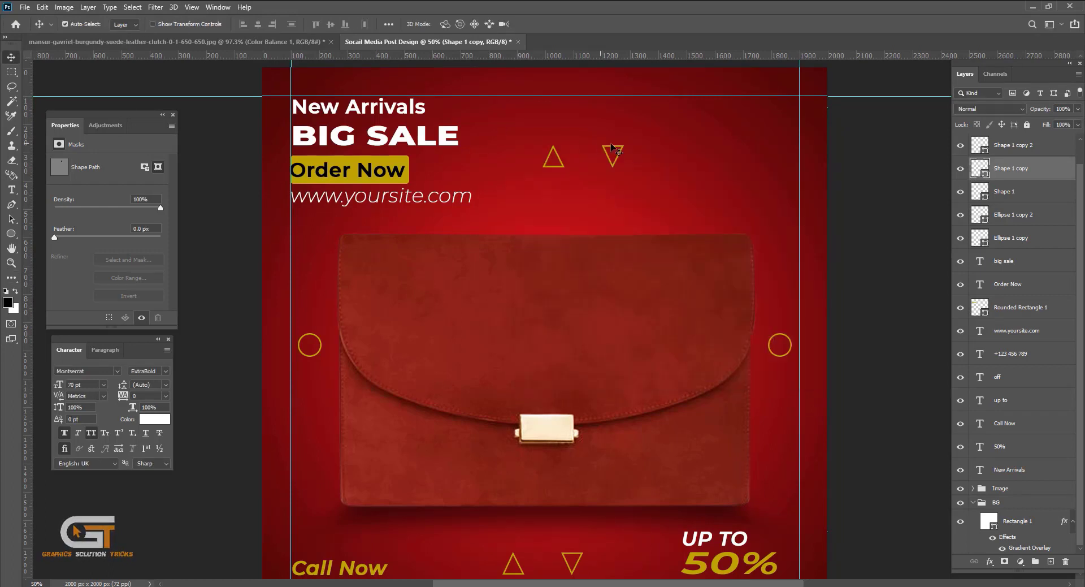
- Set the top-right triangle's outline to white
key("u")
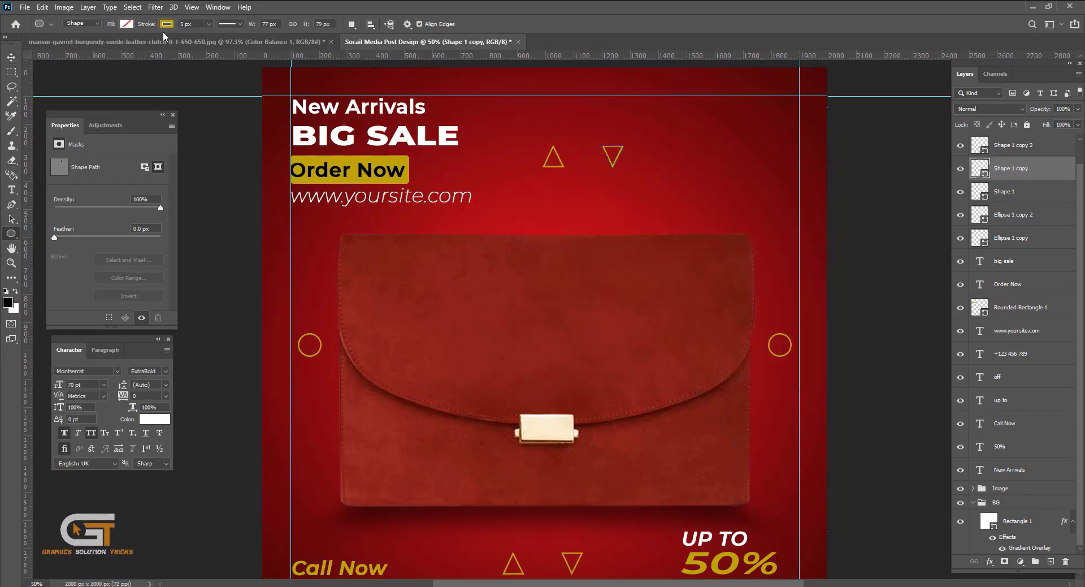
left_click(166, 24)
left_click(95, 84)
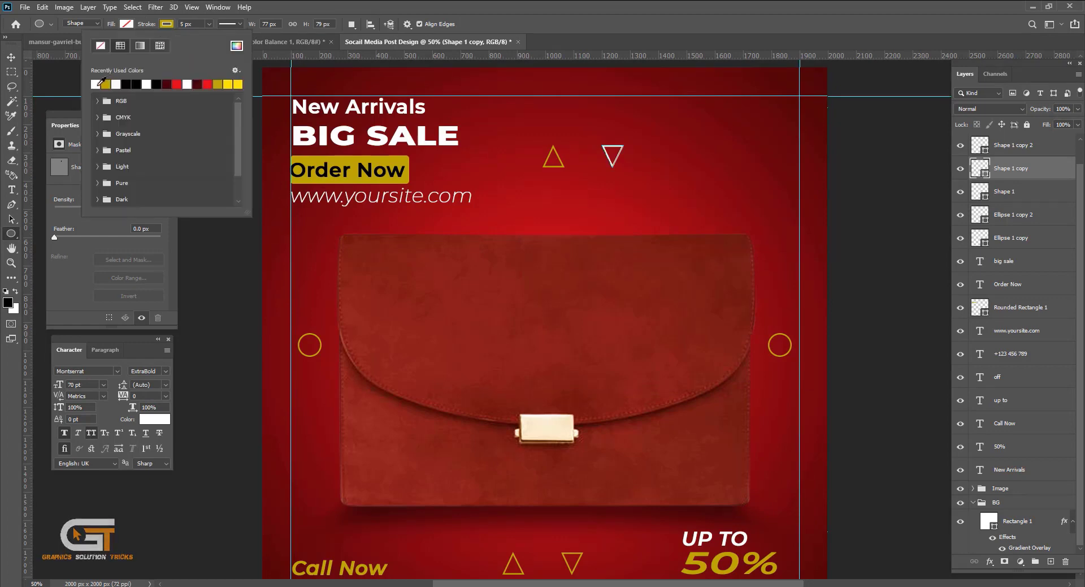
left_click(1044, 179)
left_click(1017, 191)
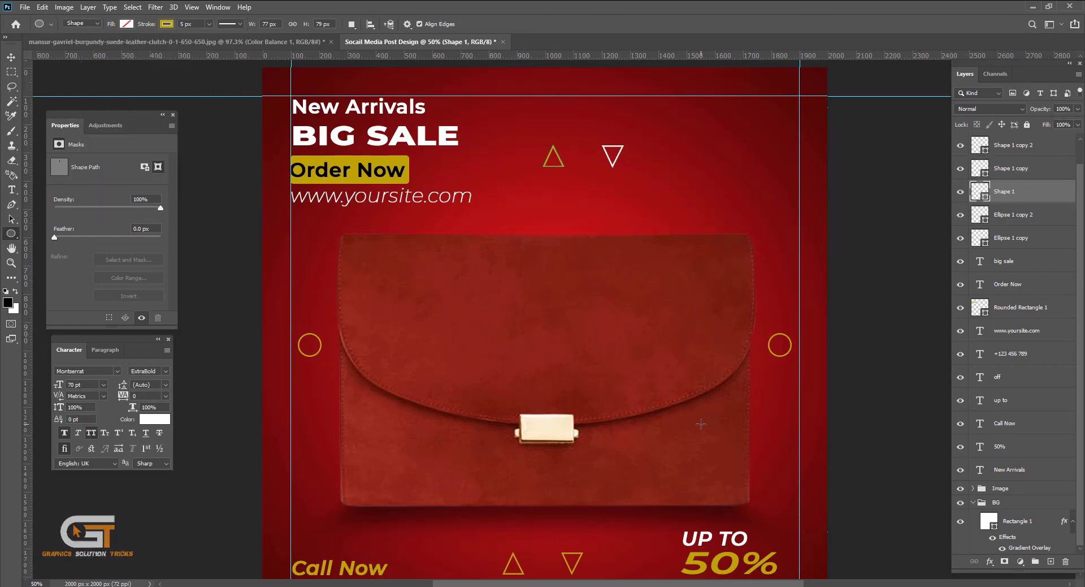
- Make the ring left of the bag white-outlined and fit the canvas in view
key("v")
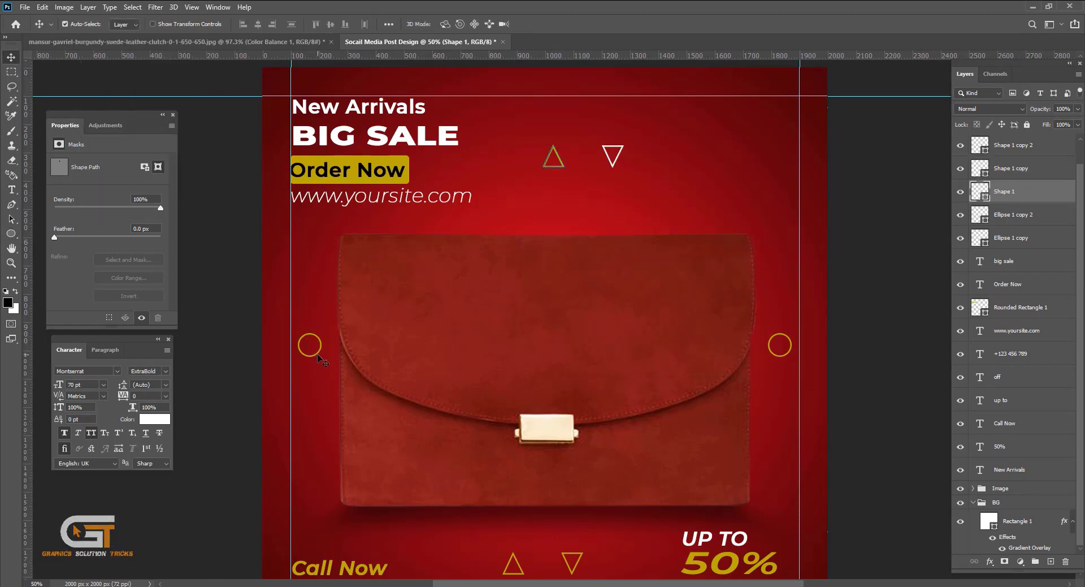
left_click(317, 354)
key("u")
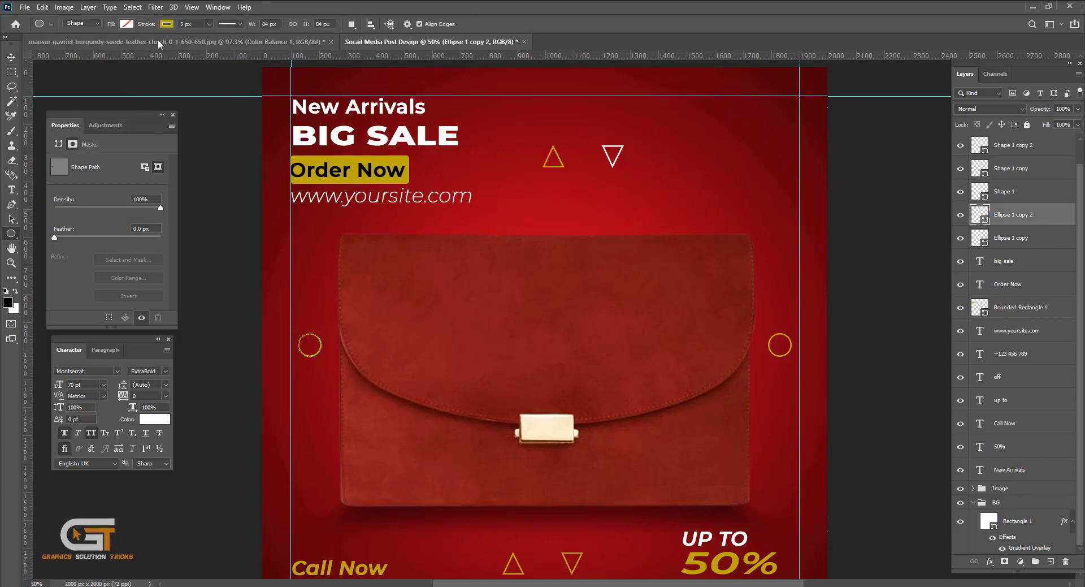
left_click(165, 24)
left_click(96, 85)
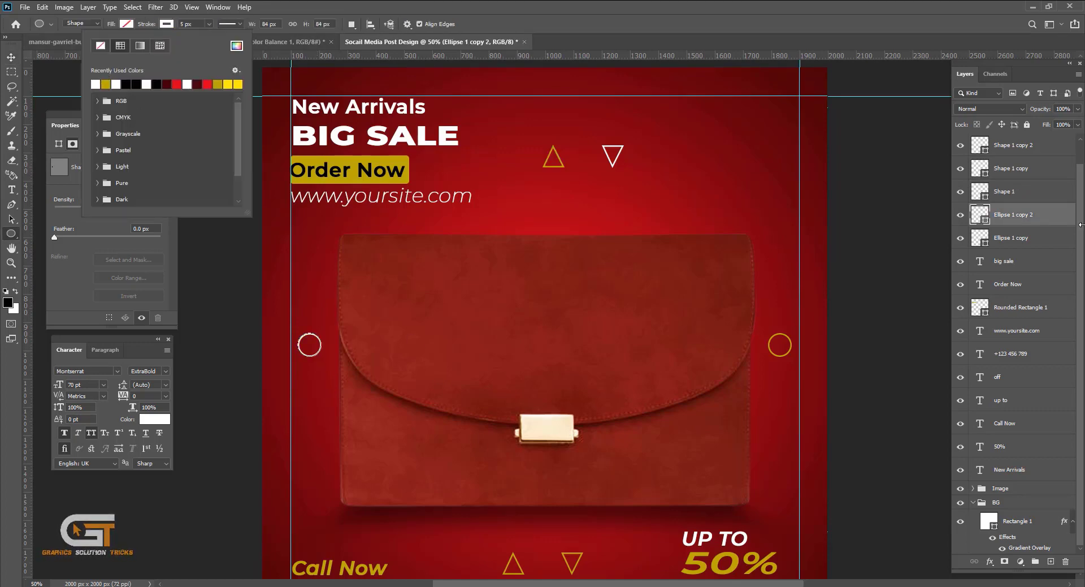
key("Escape")
key("alt+bracketleft")
key("ctrl+0")
- Set the bottom-right triangle's outline to white
key("v")
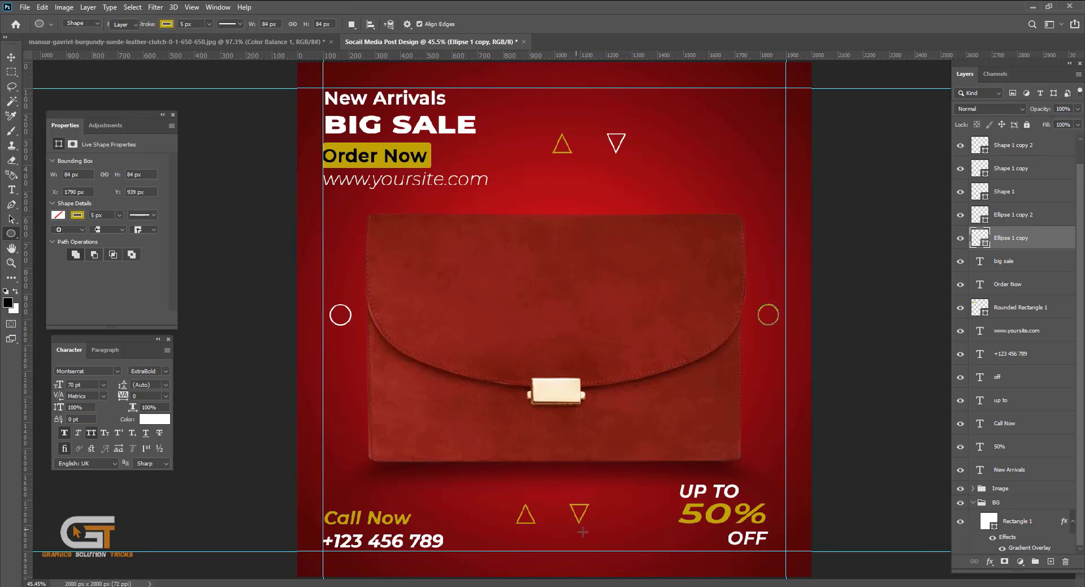
left_click(582, 526, "alt")
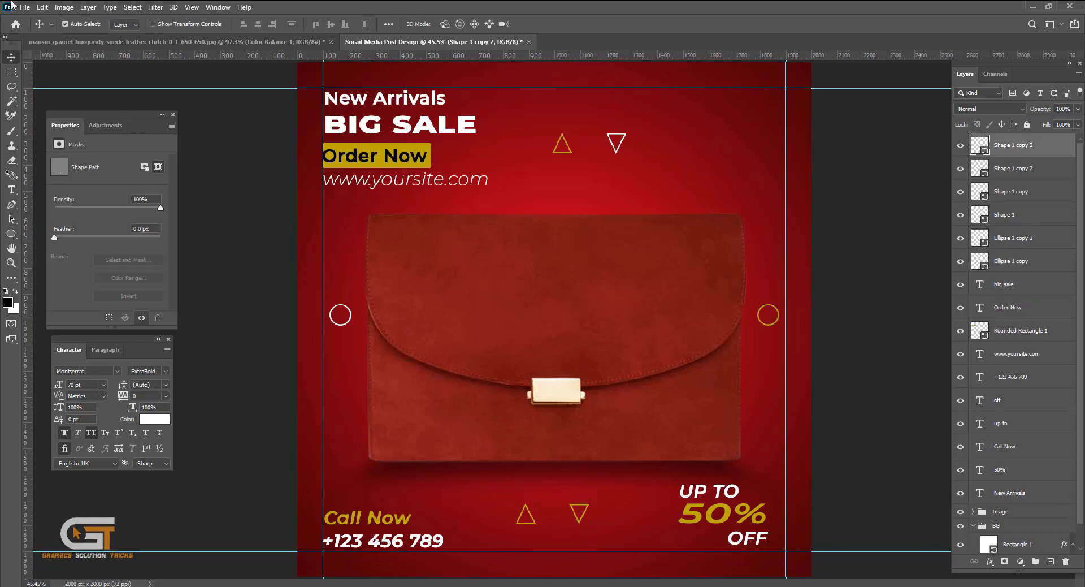
key("u")
left_click(165, 24)
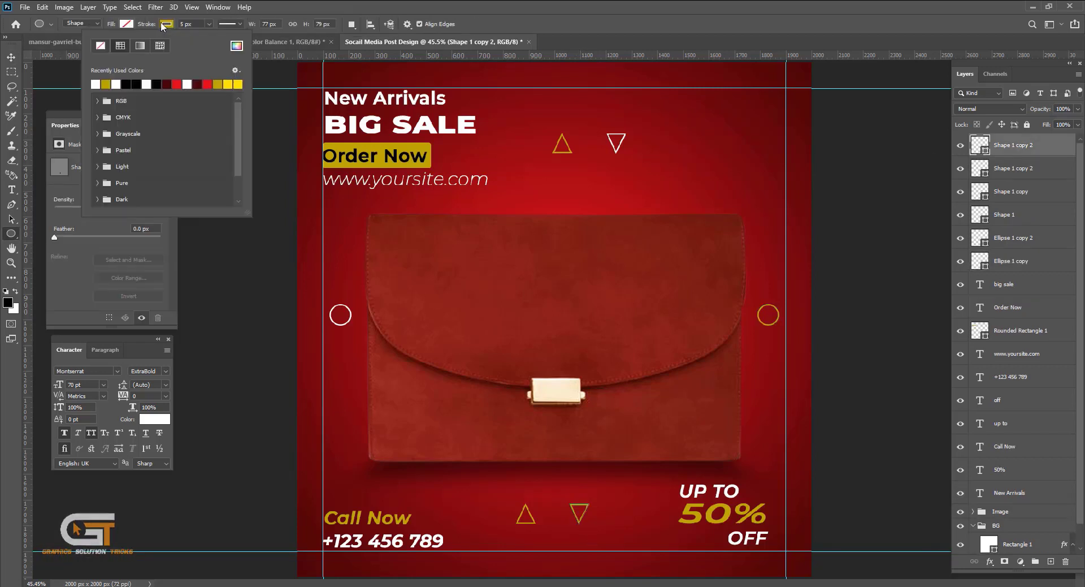
left_click(98, 85)
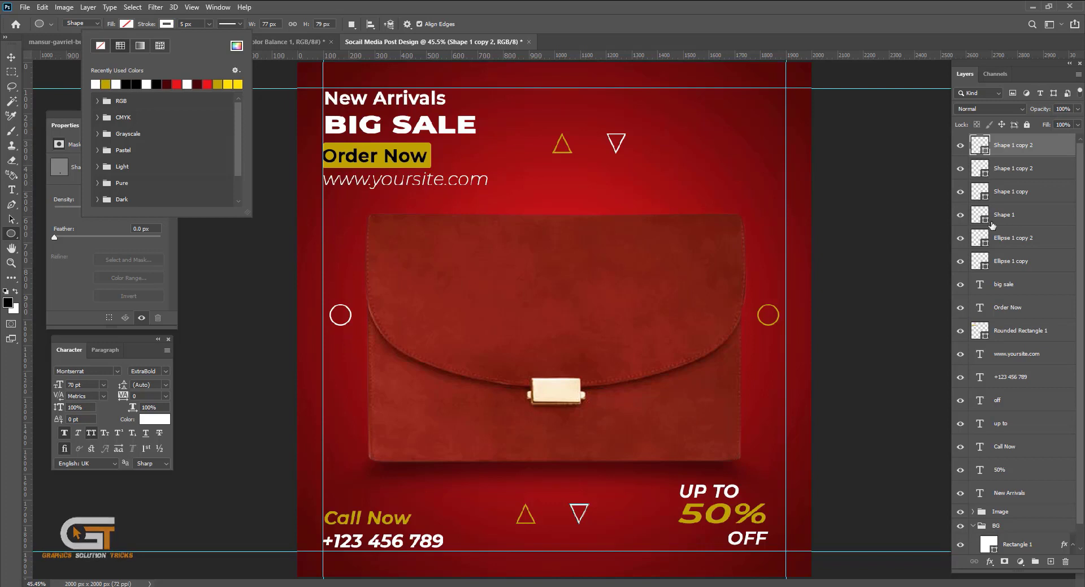
left_click(1015, 265, "shift")
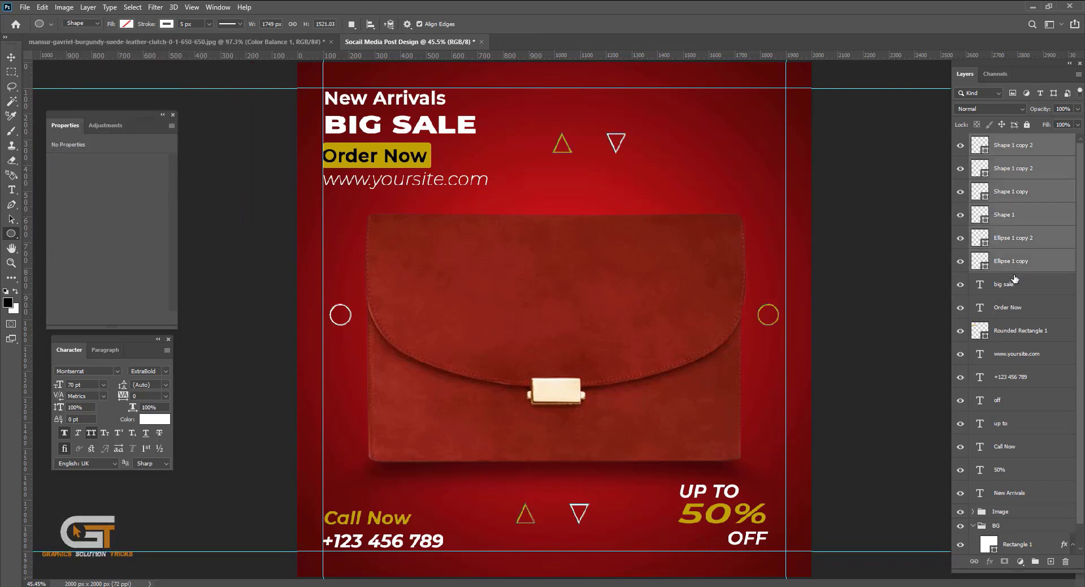
left_click(1025, 332)
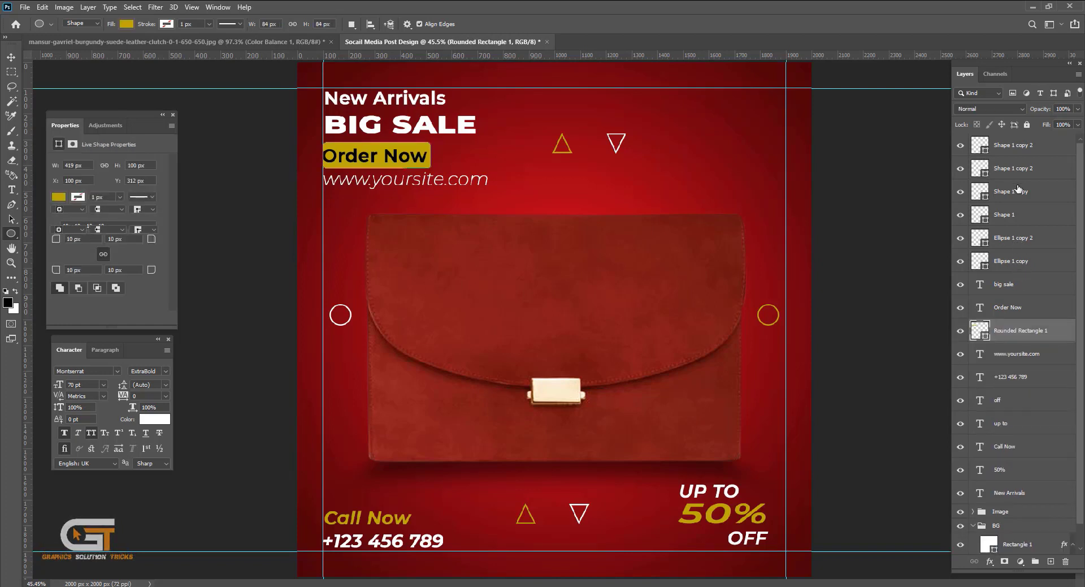
- Group the triangle and ring layers as Design and move it below the text
left_click(1018, 261)
left_click(1004, 144, "shift")
key("ctrl+g")
double_click(1004, 141)
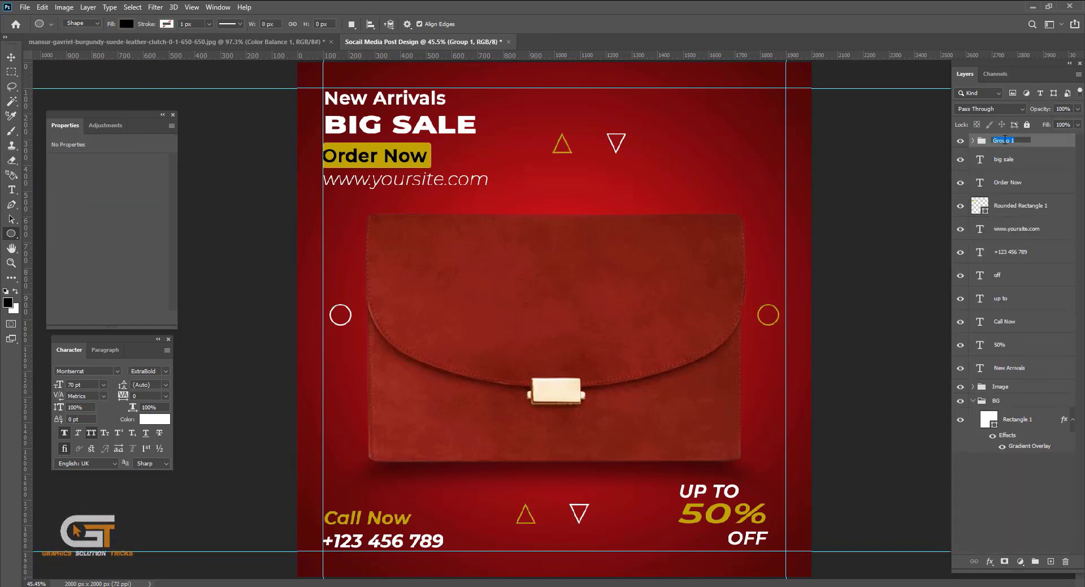
type("Design")
key("Return")
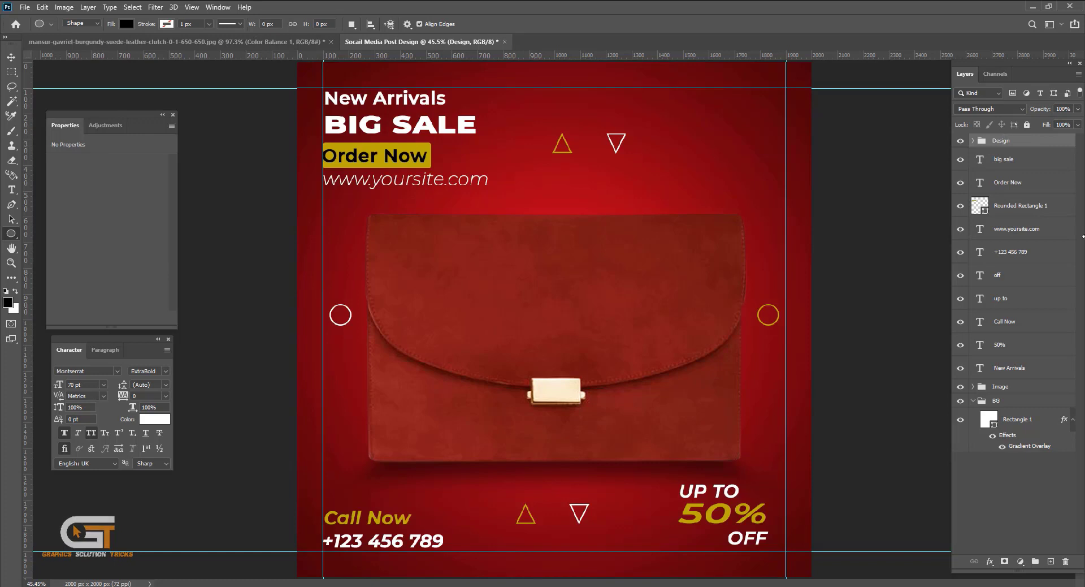
left_click_drag(1005, 141, 1039, 374)
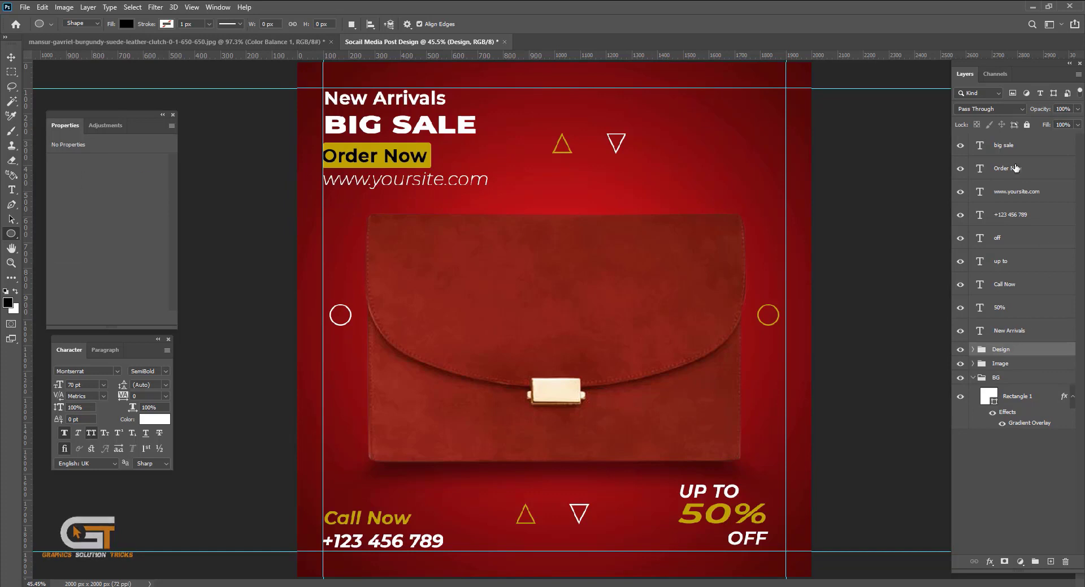
- Group the text layers from big sale to New Arrivals as Test
left_click(1018, 330)
left_click(1011, 147, "shift")
key("ctrl+g")
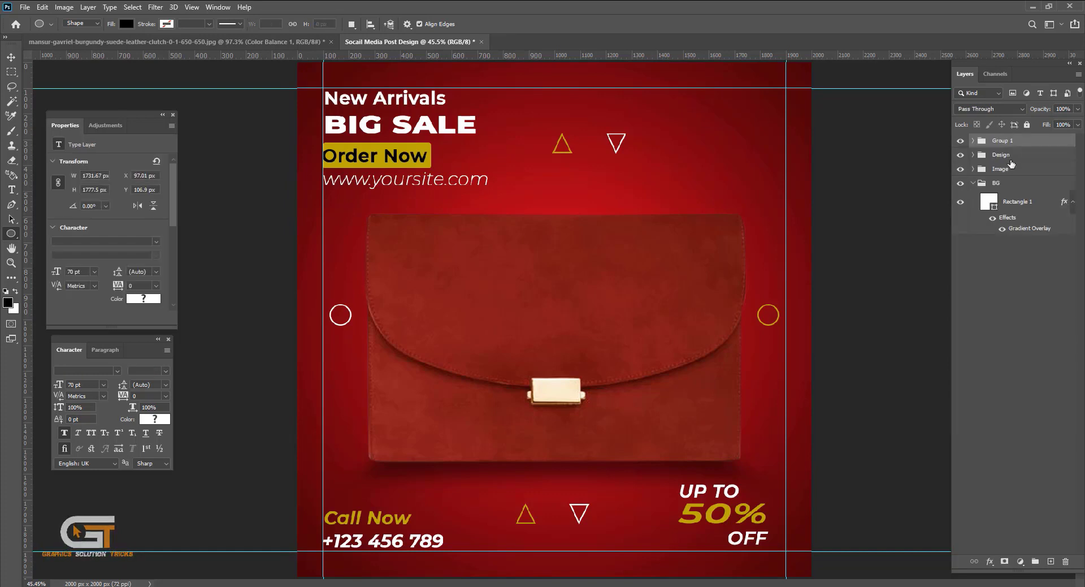
double_click(1000, 140)
type("st")
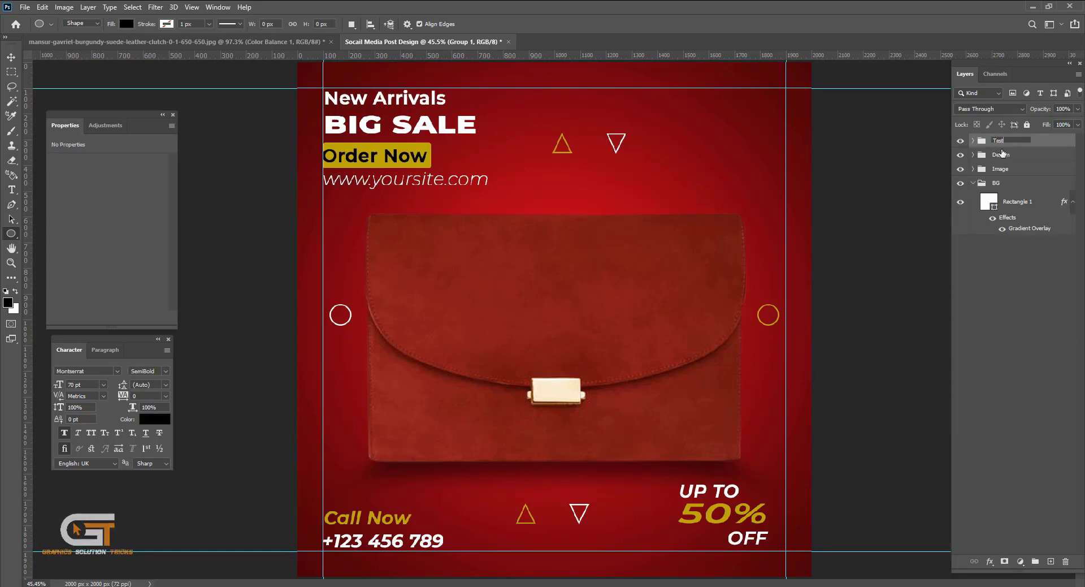
key("Return")
left_click(974, 184)
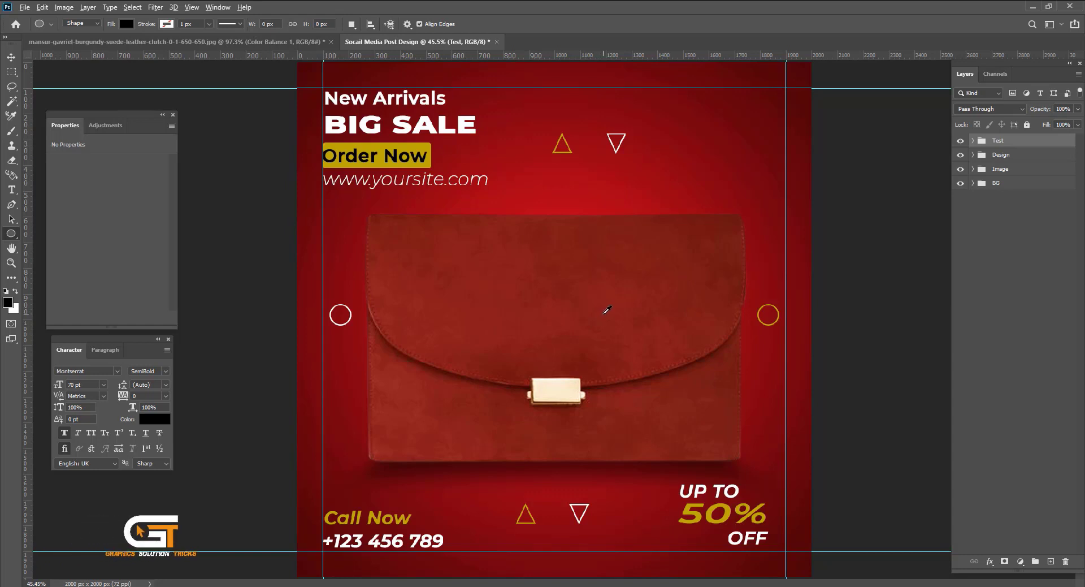
- Save Socail Media Post Design.psd and close the clutch photo document
key("ctrl+s")
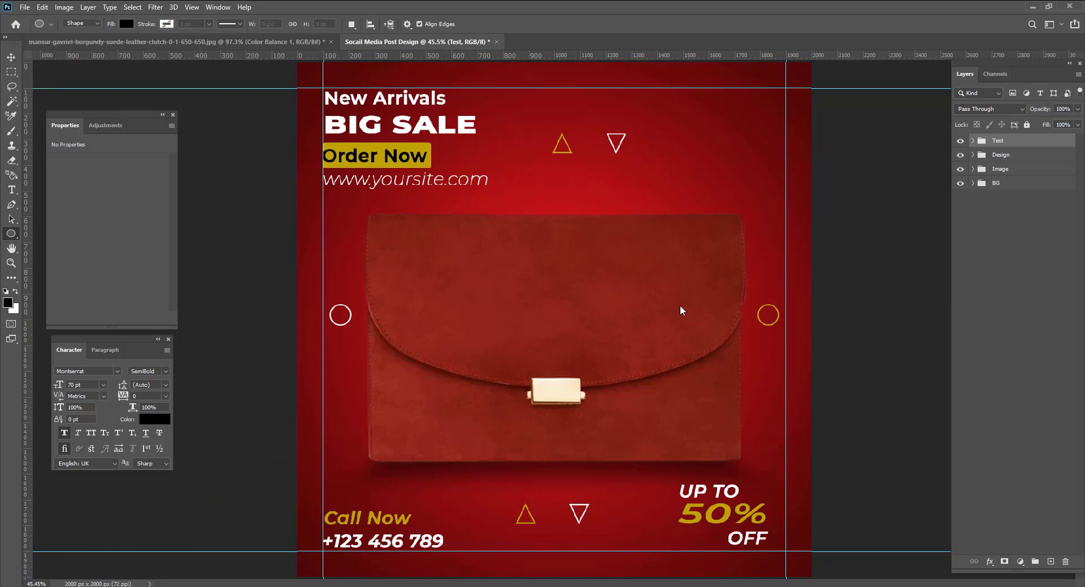
key("Escape")
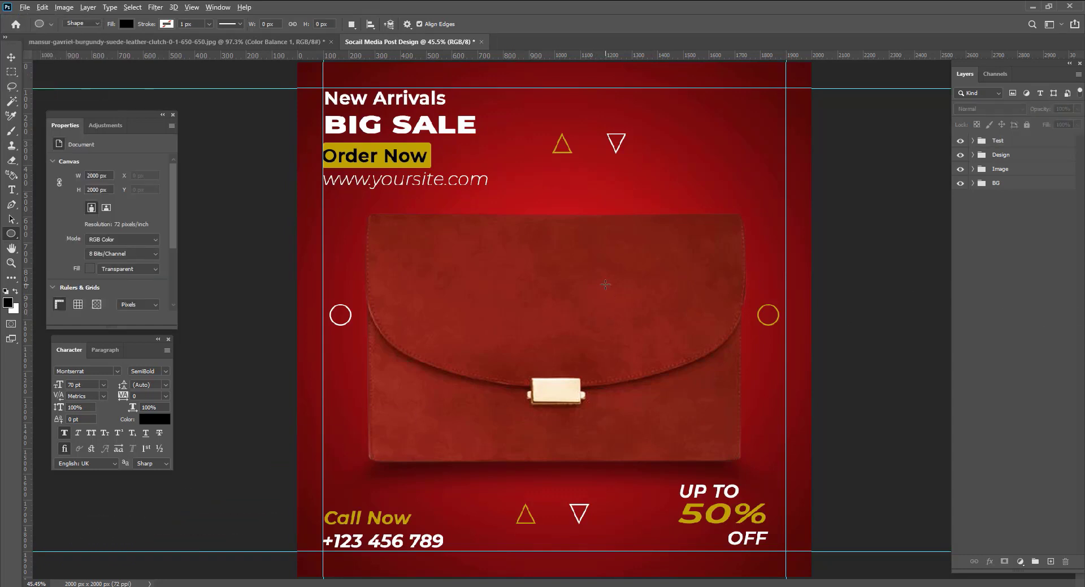
left_click(605, 285, "alt")
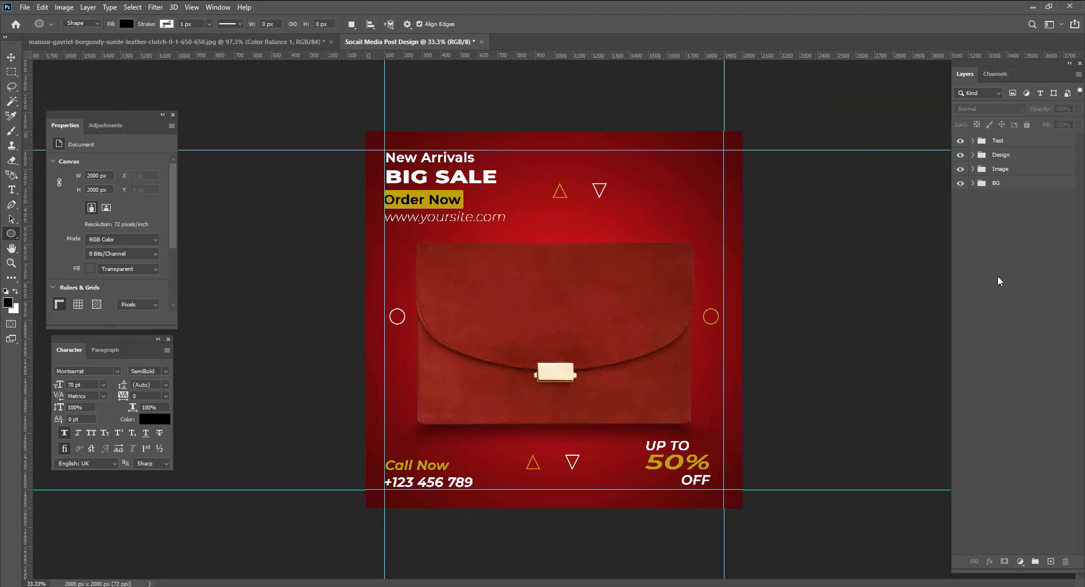
key("ctrl+s")
left_click(331, 42)
left_click(1018, 140)
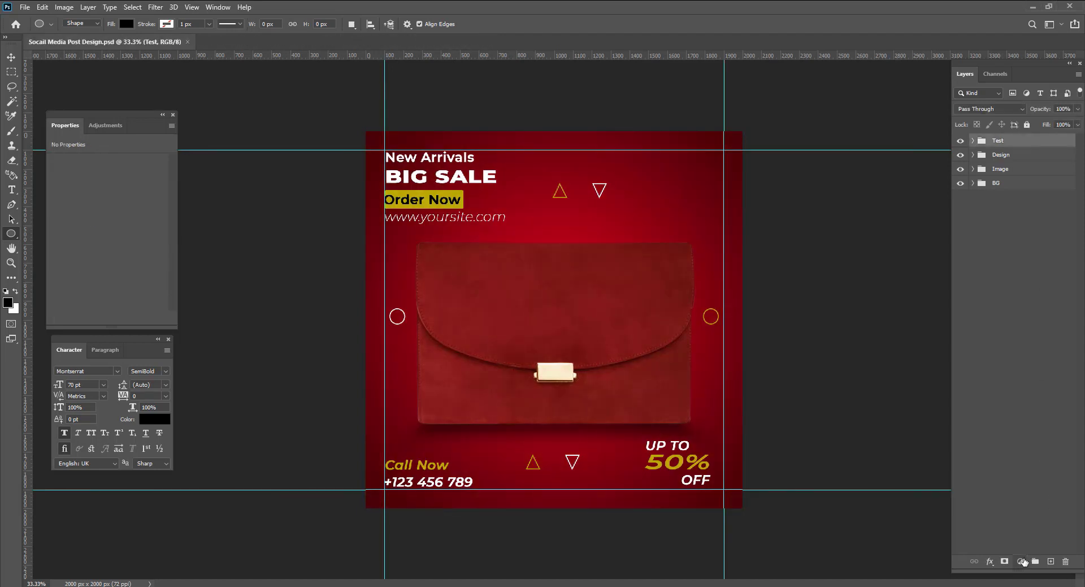
- Add a Hue/Saturation layer at Hue -35, with slightly lower saturation and higher lightness
left_click(1024, 561)
left_click(1023, 449)
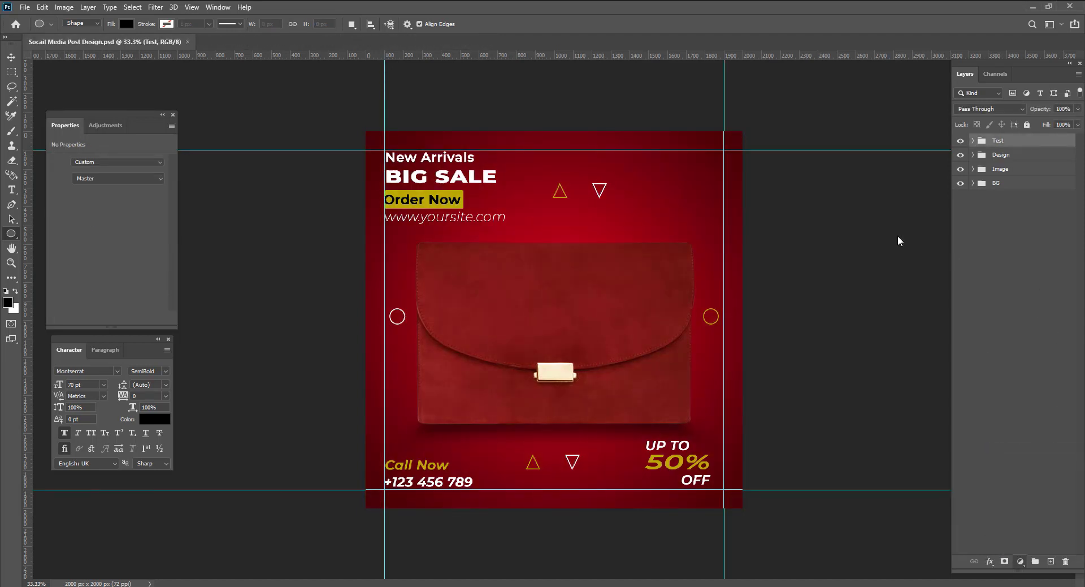
mouse_move(107, 206)
left_mouse_down()
mouse_move(154, 206)
mouse_move(91, 202)
left_mouse_up()
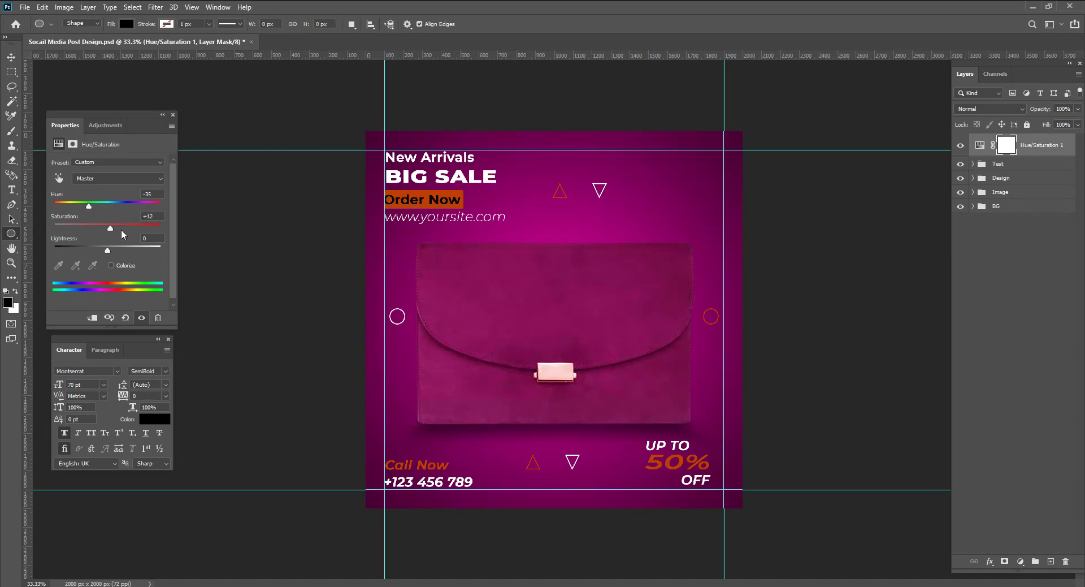
left_click_drag(112, 229, 104, 228)
left_click_drag(106, 247, 113, 250)
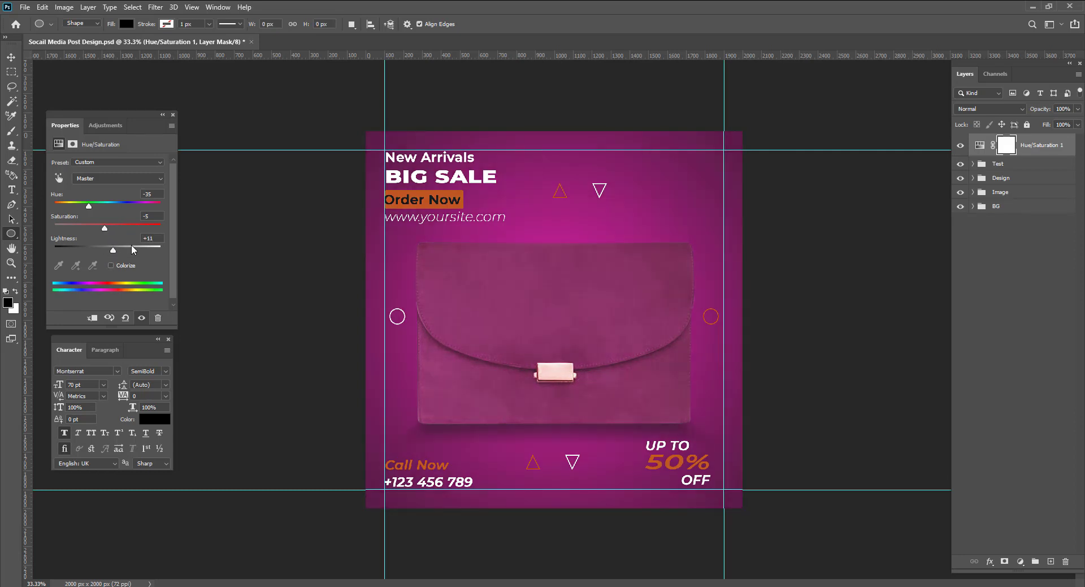
type("0")
type("0")
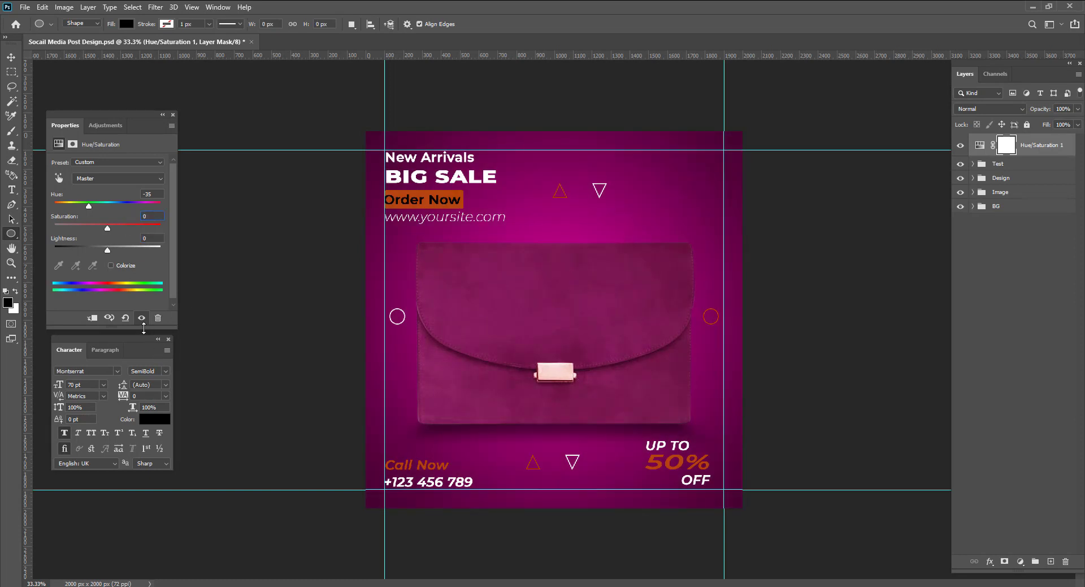
left_click(142, 318)
left_click(142, 317)
left_click(163, 115)
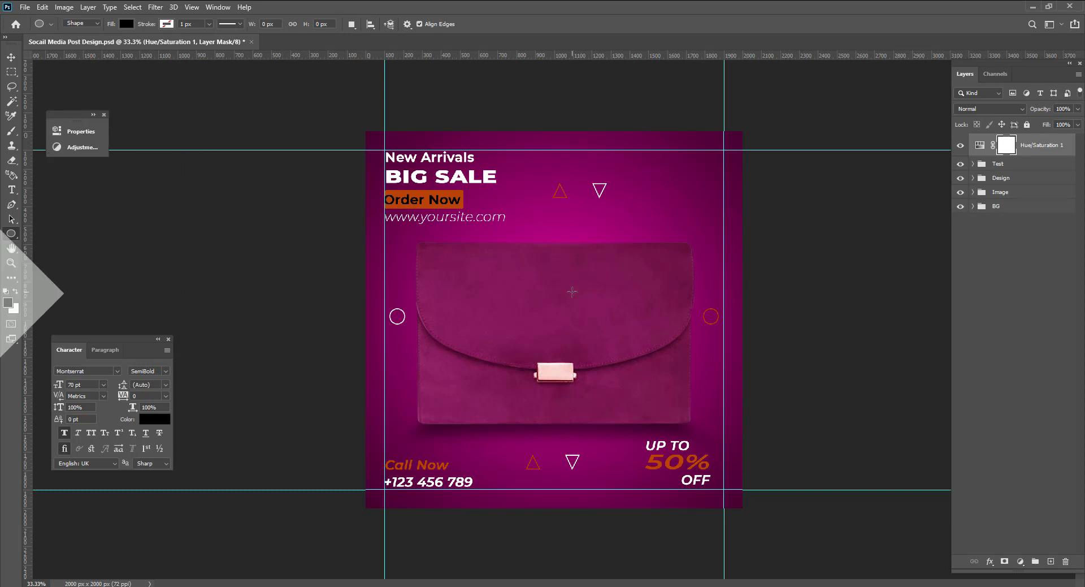